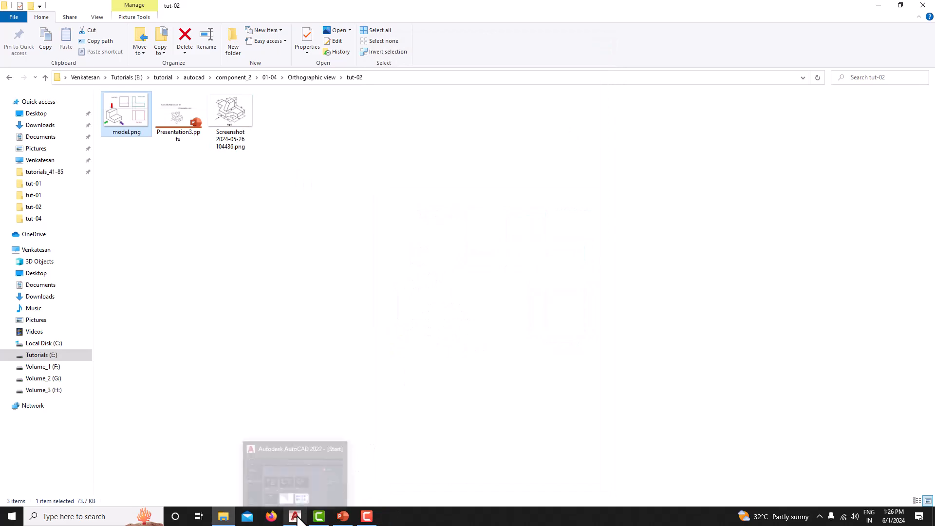
# Step: Switch to AutoCAD and create a new drawing
pyautogui.click(295, 517)
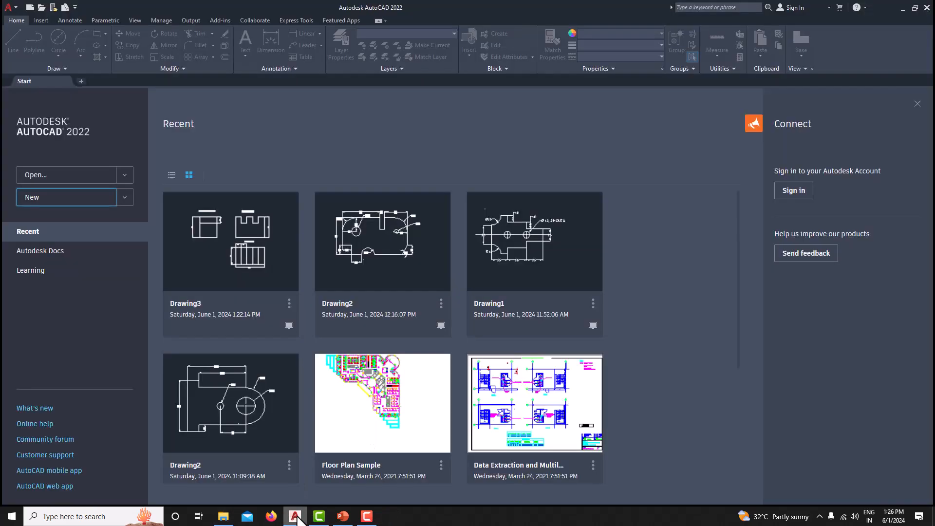
pyautogui.click(33, 199)
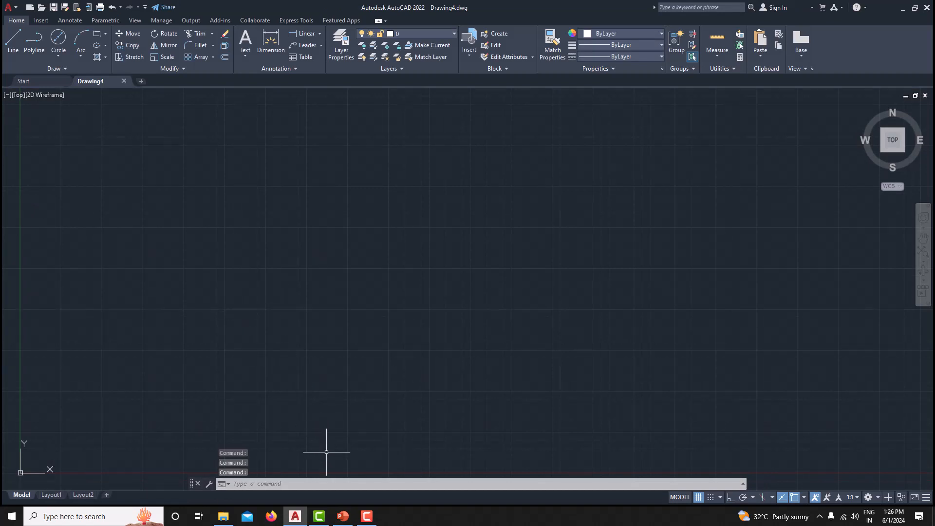
# Step: Open the picture Screenshot 2024-05-26 104436.png and tile it beside the AutoCAD drawing, giving the drawing the larger share of the screen
pyautogui.click(223, 517)
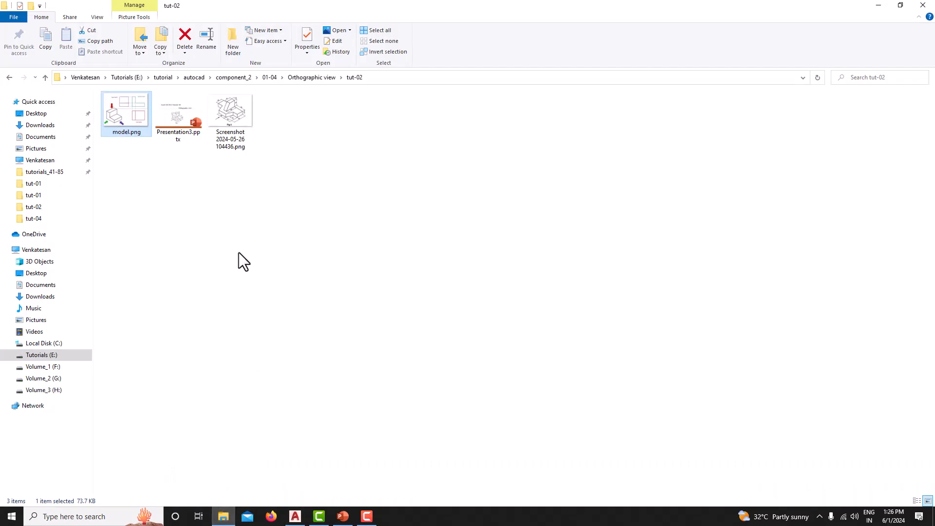
pyautogui.doubleClick(232, 144)
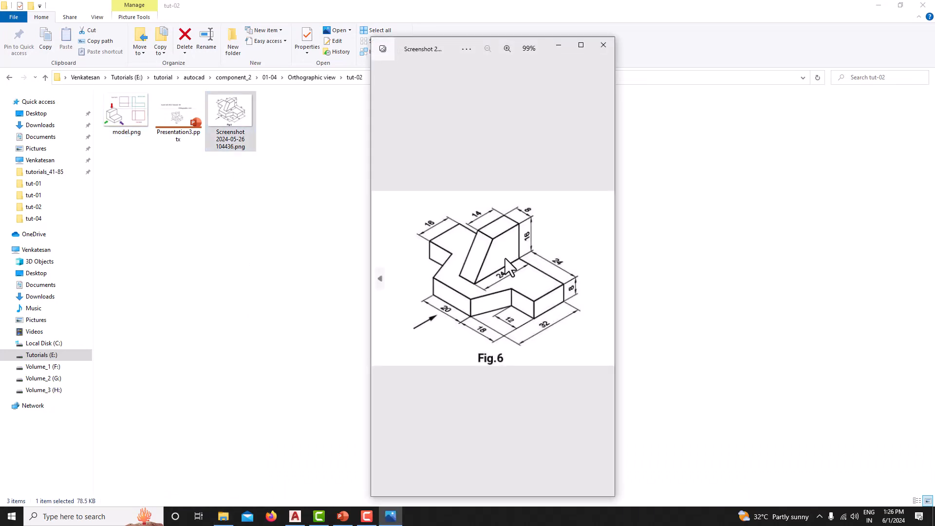
pyautogui.press('super+Left')
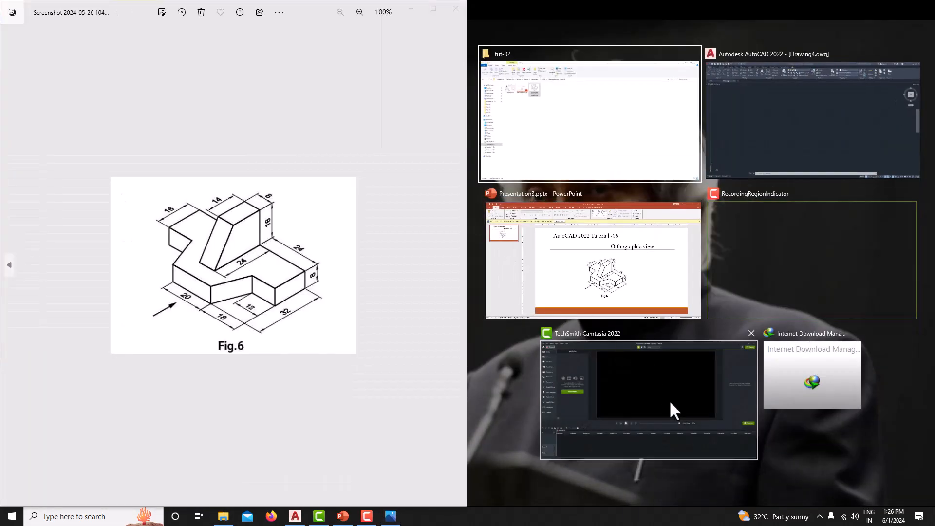
pyautogui.click(775, 161)
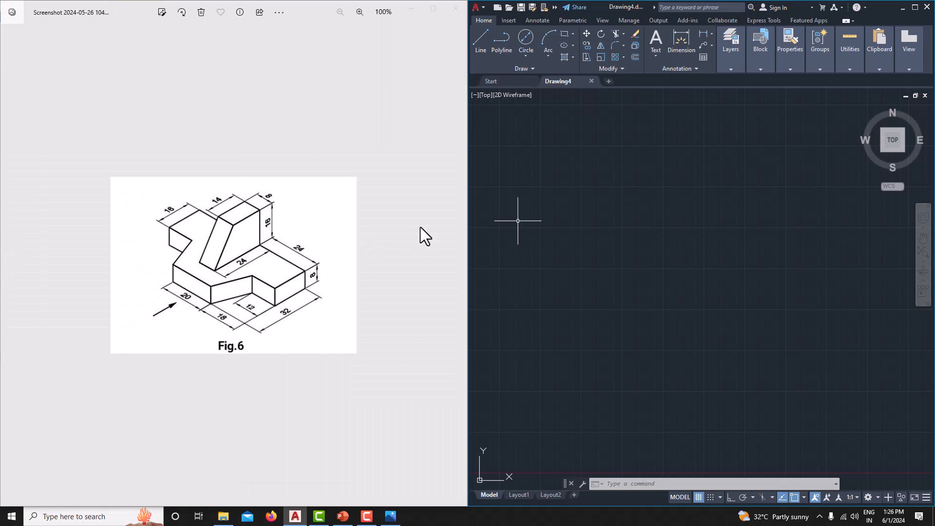
pyautogui.moveTo(466, 227); pyautogui.dragTo(246, 271)
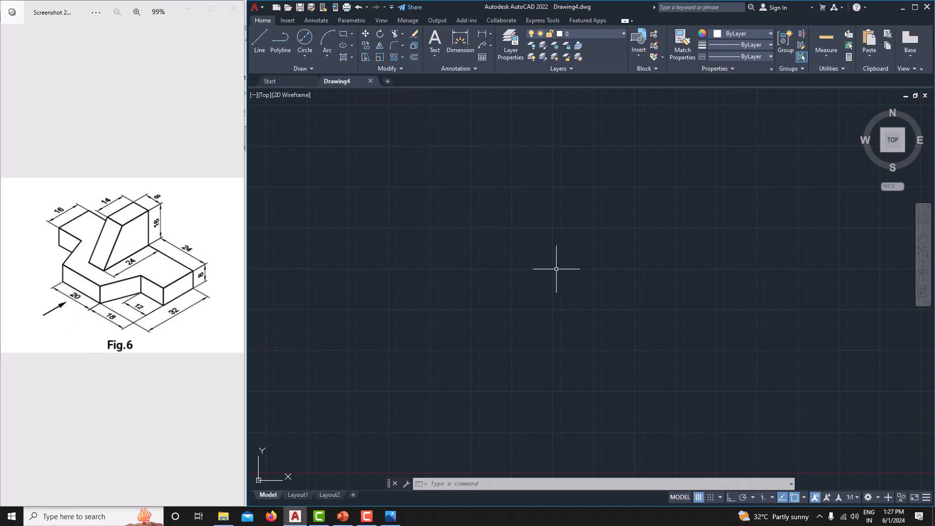
# Step: Set the drawing units to a length precision of 0 and an insertion scale in millimeters
pyautogui.moveTo(535, 277); pyautogui.dragTo(531, 274, button='middle')
pyautogui.write('units')
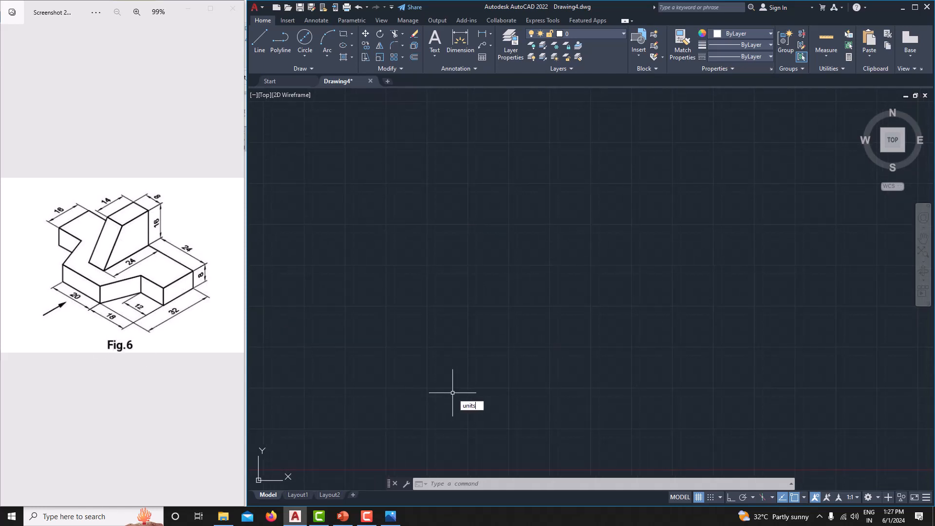
pyautogui.press('Return')
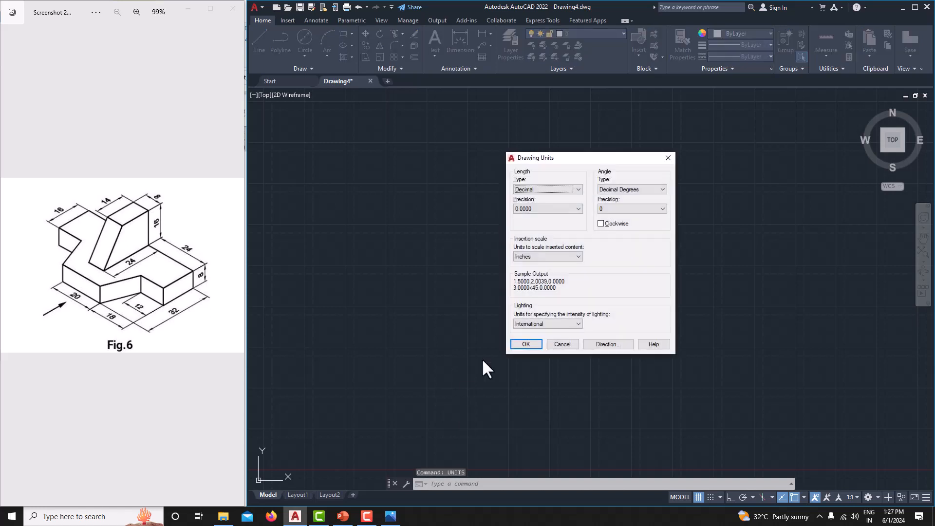
pyautogui.click(537, 210)
pyautogui.click(532, 218)
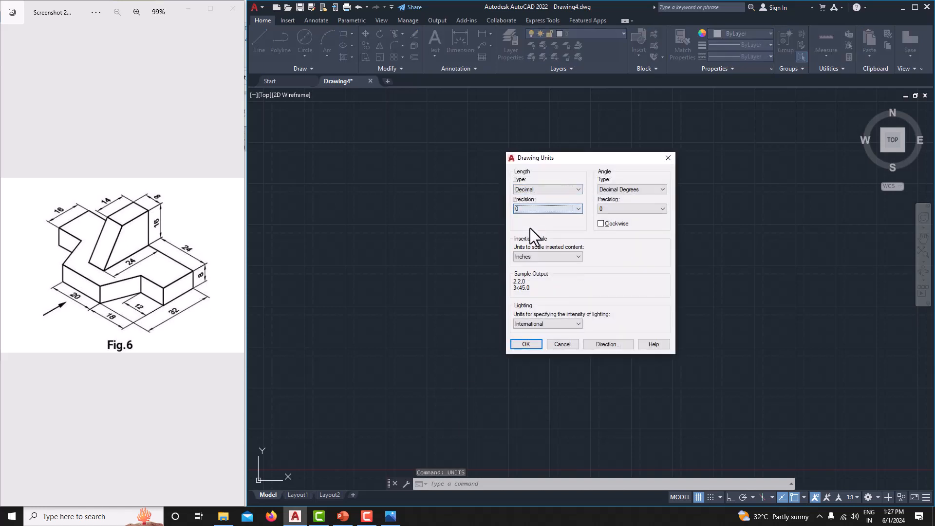
pyautogui.click(536, 257)
pyautogui.click(536, 298)
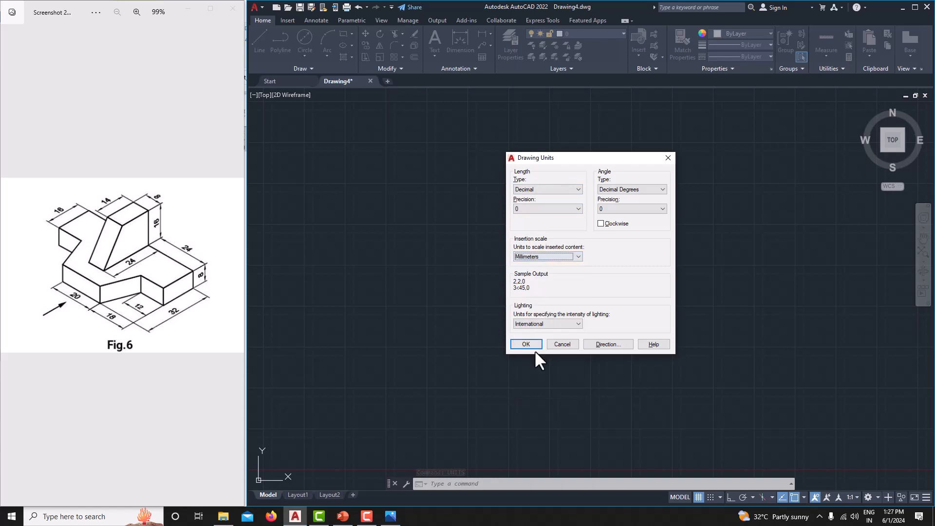
pyautogui.click(531, 344)
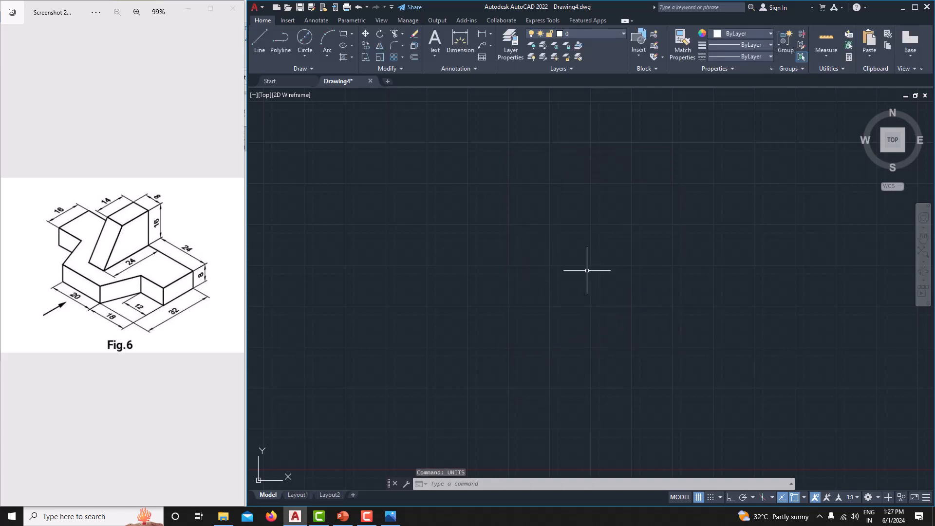
# Step: Set the model space limits from 0,0 to 500,500 and zoom to show the whole drawing area
pyautogui.write('lim')
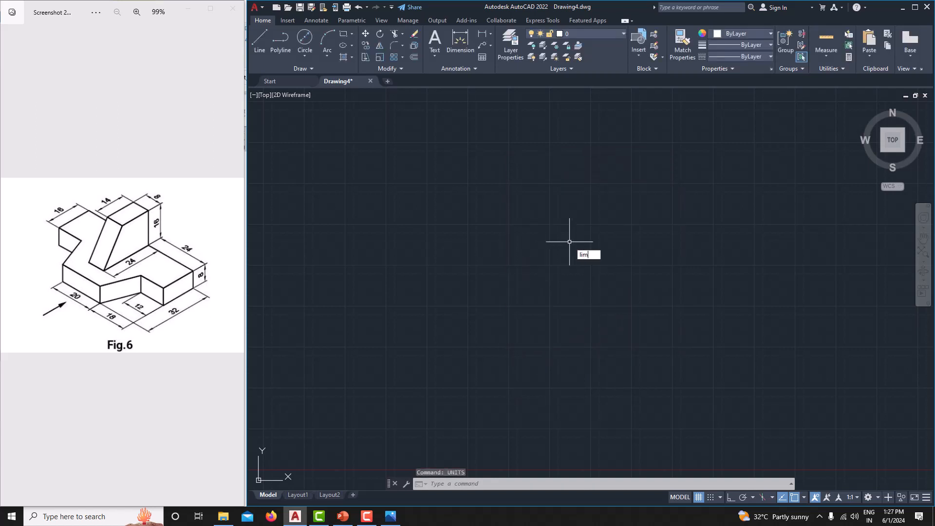
pyautogui.write('it')
pyautogui.press('Return')
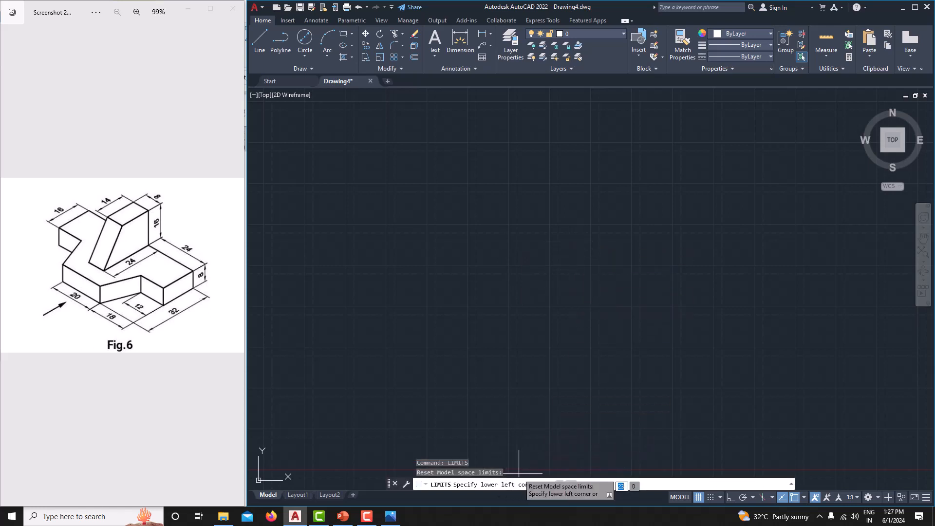
pyautogui.write('0,0')
pyautogui.press('Return')
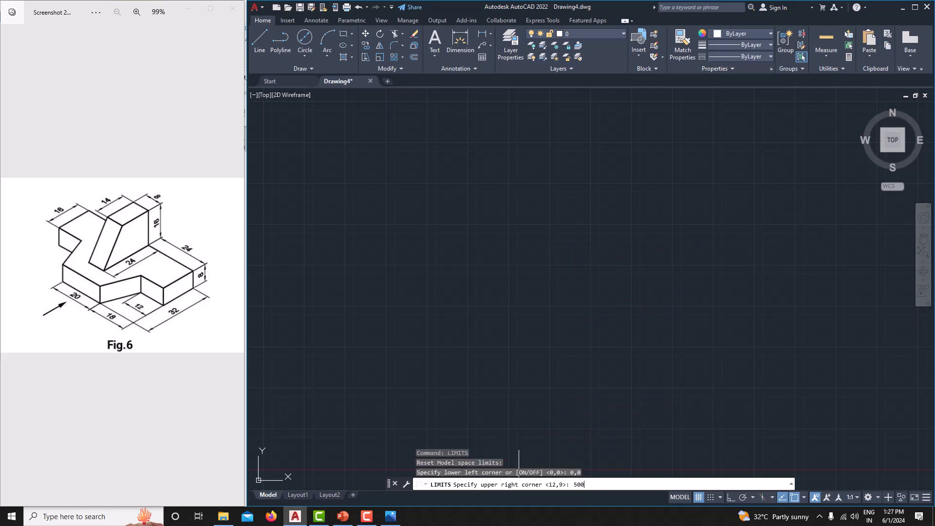
pyautogui.write('500,500')
pyautogui.press('Return')
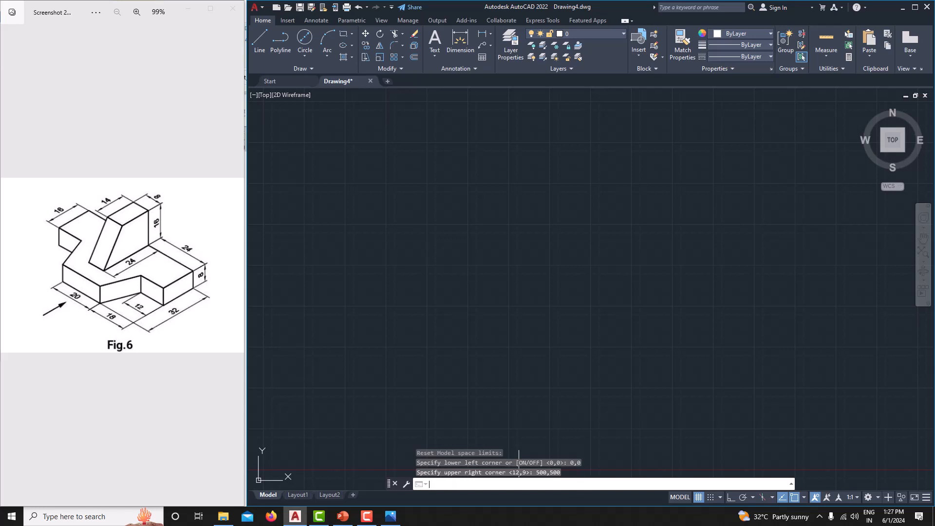
pyautogui.write('z')
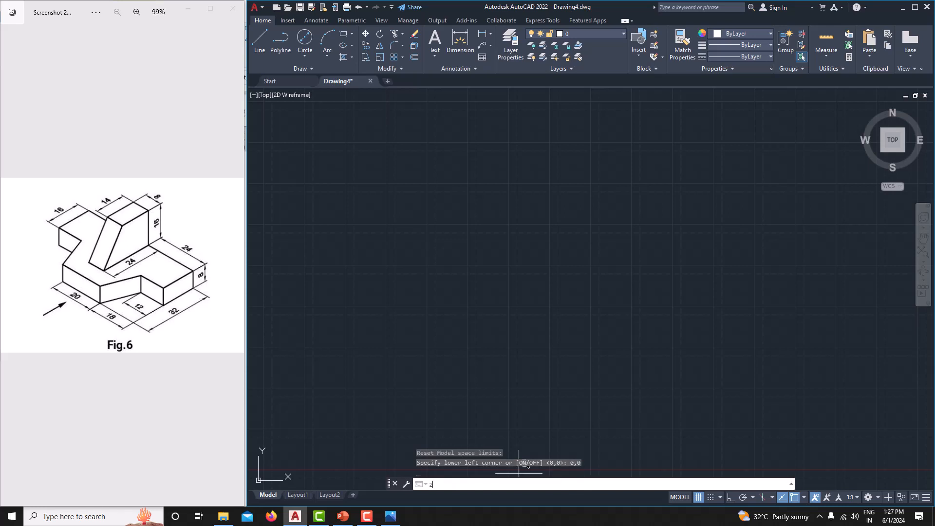
pyautogui.press('Return')
pyautogui.write('a')
pyautogui.press('Return')
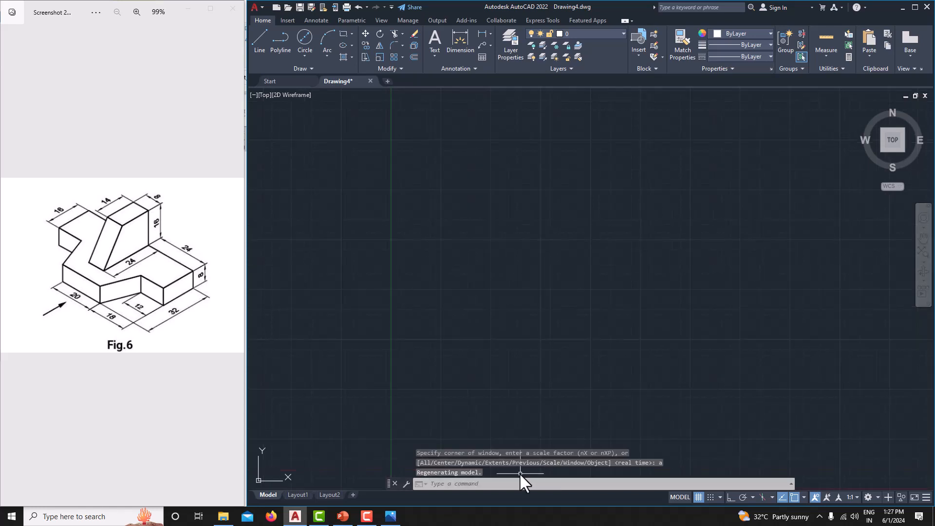
# Step: Draw a horizontal line 56 mm long to the right with Ortho on, as the base edge of the front view
pyautogui.moveTo(526, 257)
pyautogui.mouseDown(button='middle')
pyautogui.moveTo(532, 330)
pyautogui.moveTo(506, 347)
pyautogui.mouseUp(button='middle')
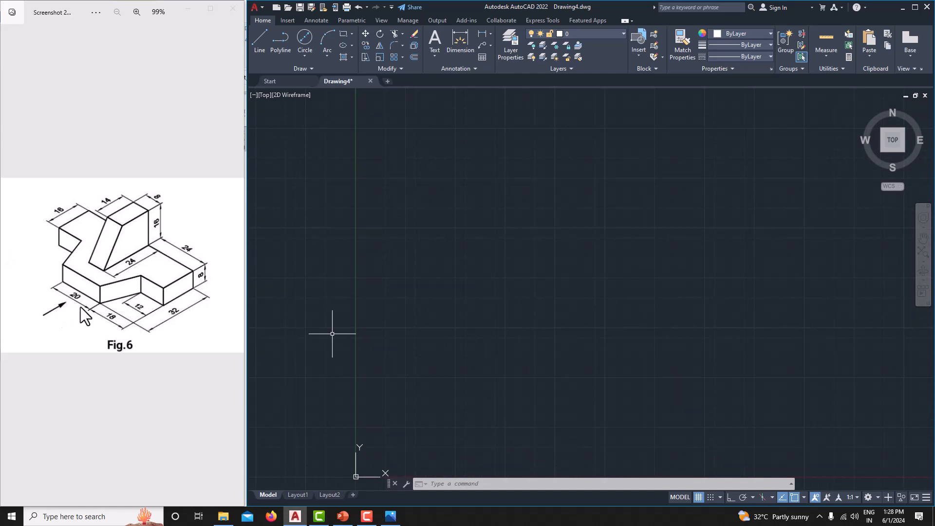
pyautogui.click(261, 41)
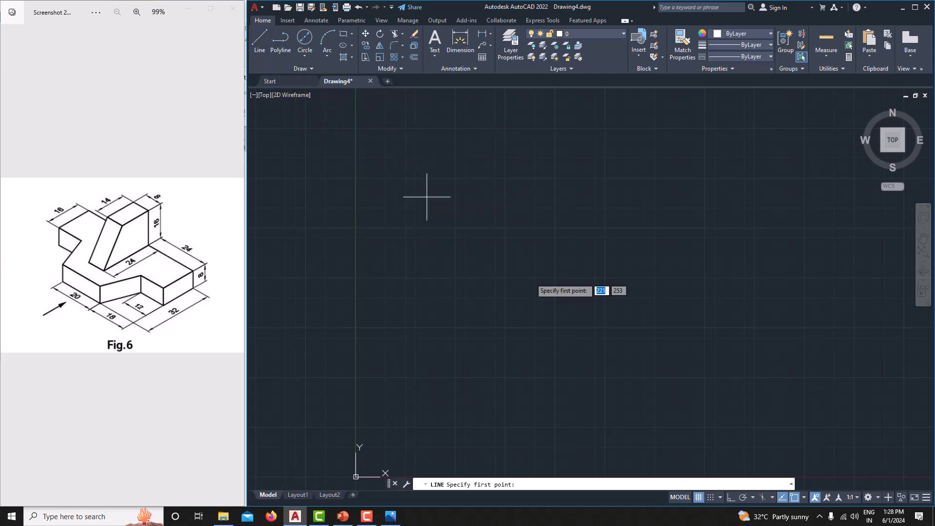
pyautogui.moveTo(629, 268); pyautogui.dragTo(539, 265, button='middle')
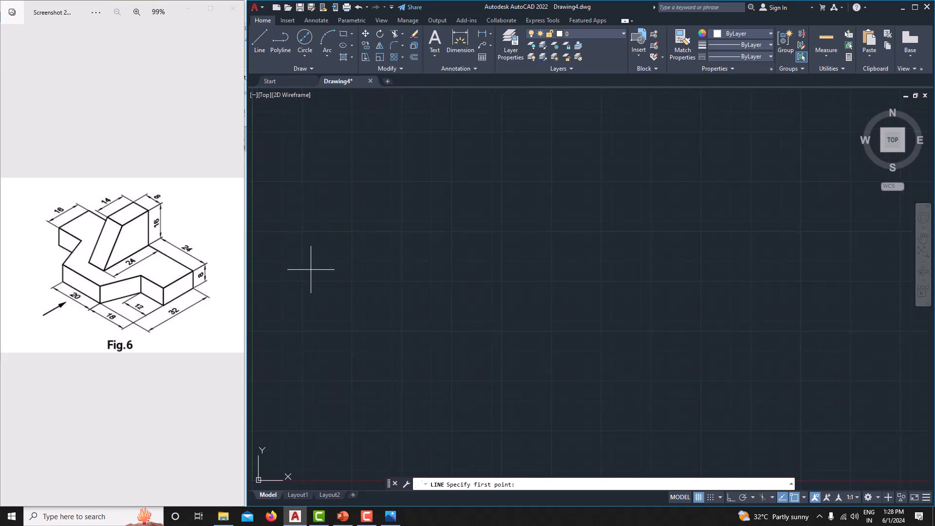
pyautogui.click(561, 298)
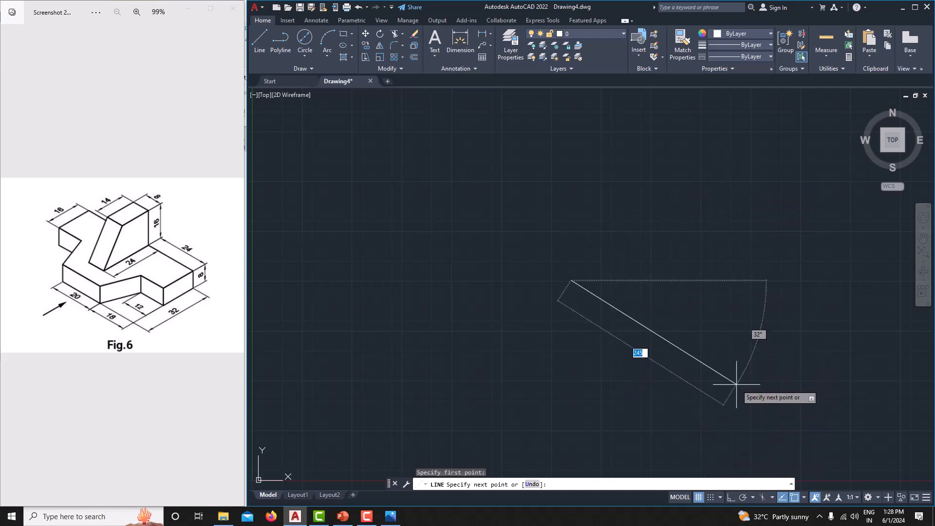
pyautogui.press('F8')
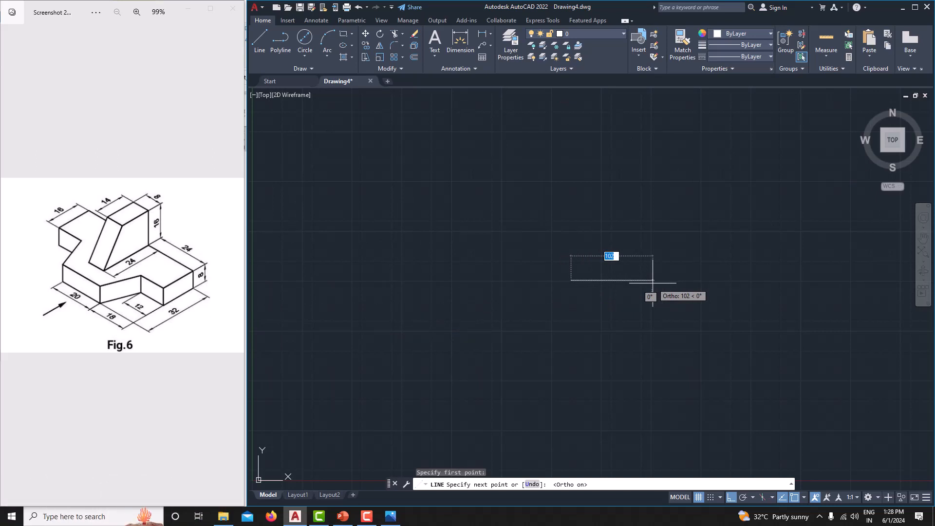
pyautogui.write('56')
pyautogui.press('Return')
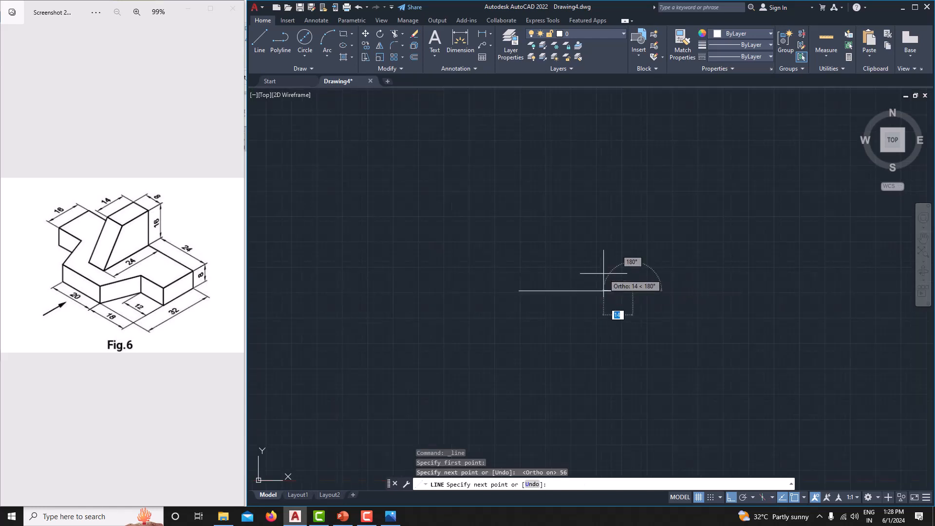
# Step: Continue the line 8 mm up and 56 mm left, and close it at the start point to complete the base rectangle
pyautogui.scroll(7, 609, 287)
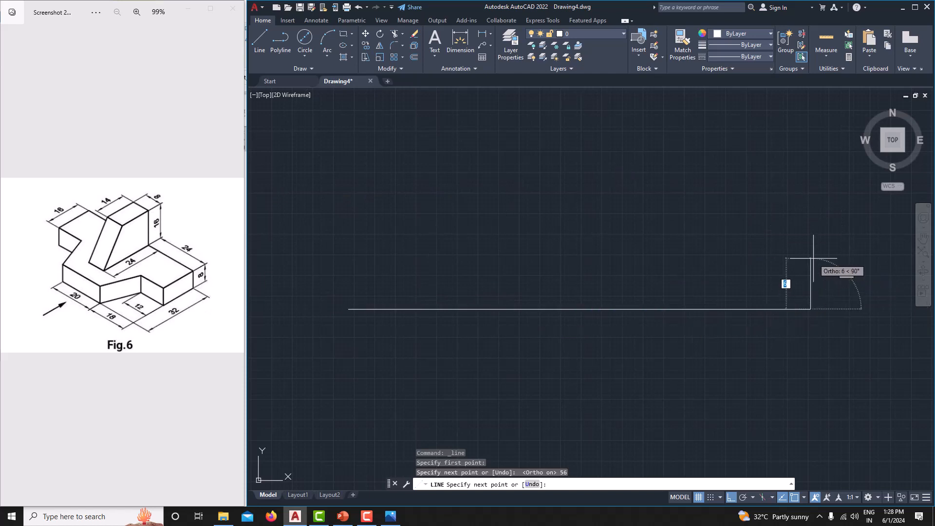
pyautogui.write('8')
pyautogui.press('Return')
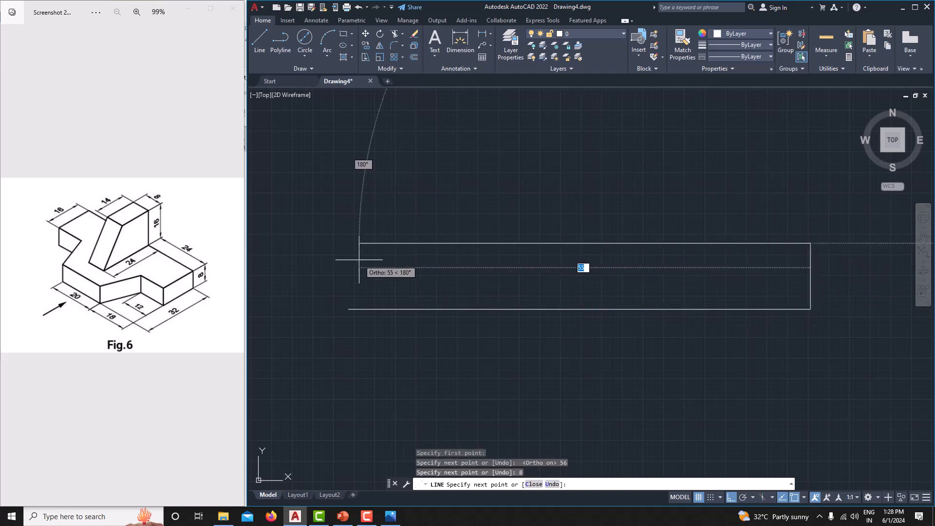
pyautogui.write('56')
pyautogui.press('Return')
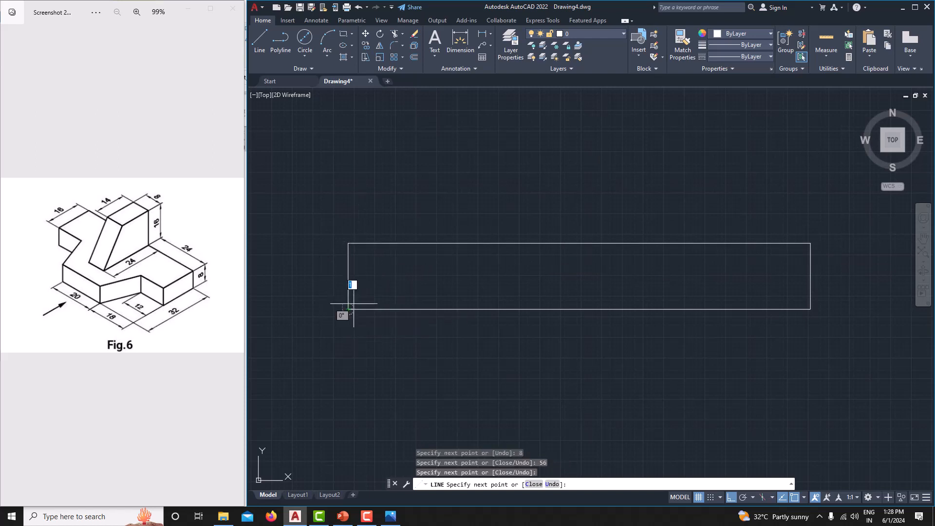
pyautogui.rightClick(451, 259)
pyautogui.click(476, 275)
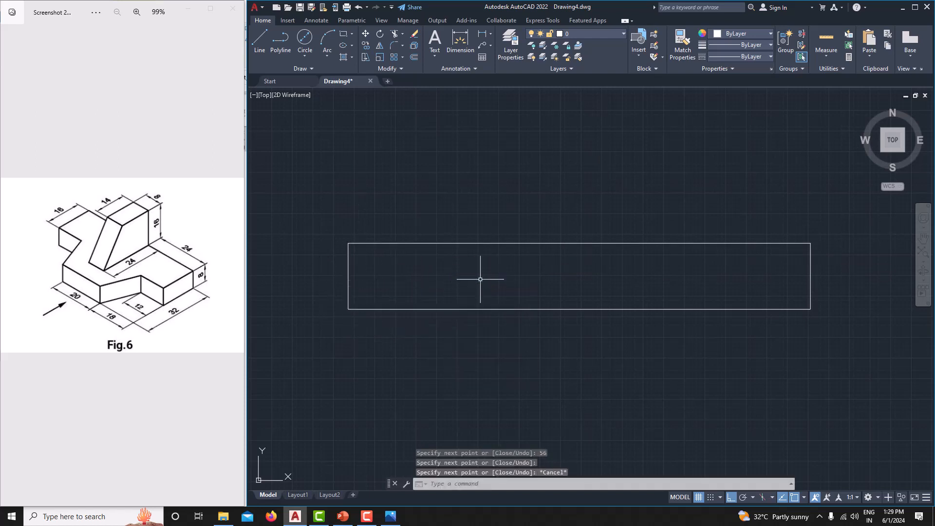
# Step: Draw a line 12 mm along the top edge from the rectangle's upper-left corner and straight down to the bottom edge
pyautogui.moveTo(470, 276); pyautogui.dragTo(498, 282, button='middle')
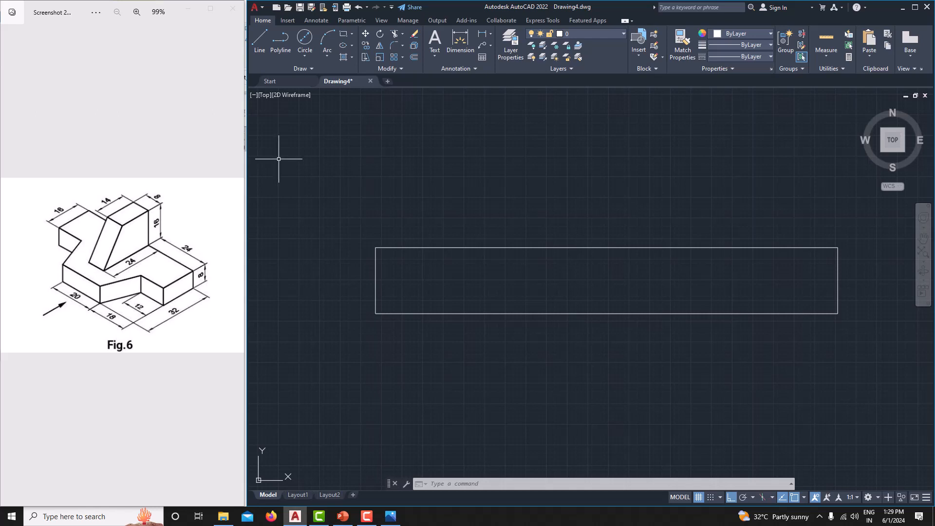
pyautogui.click(253, 37)
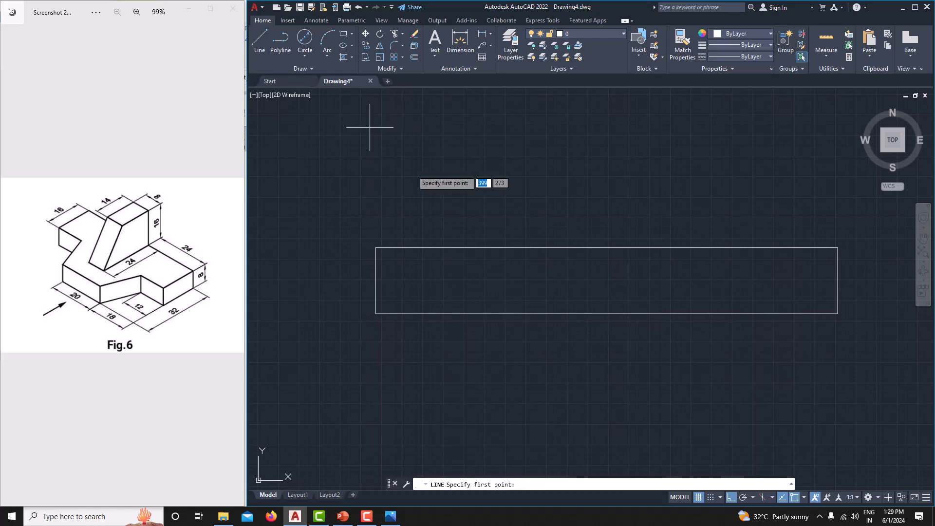
pyautogui.click(375, 248)
pyautogui.write('12')
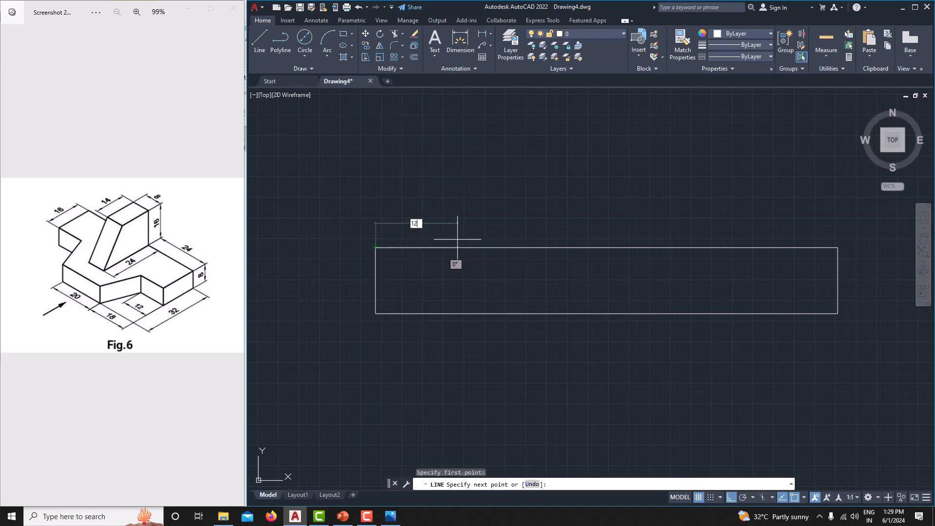
pyautogui.press('Return')
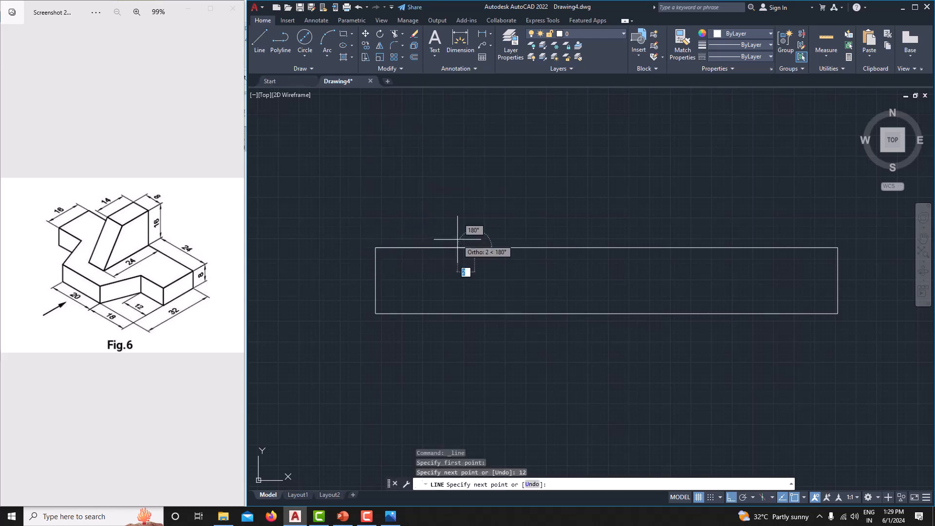
pyautogui.click(476, 315)
pyautogui.rightClick(535, 271)
pyautogui.click(561, 288)
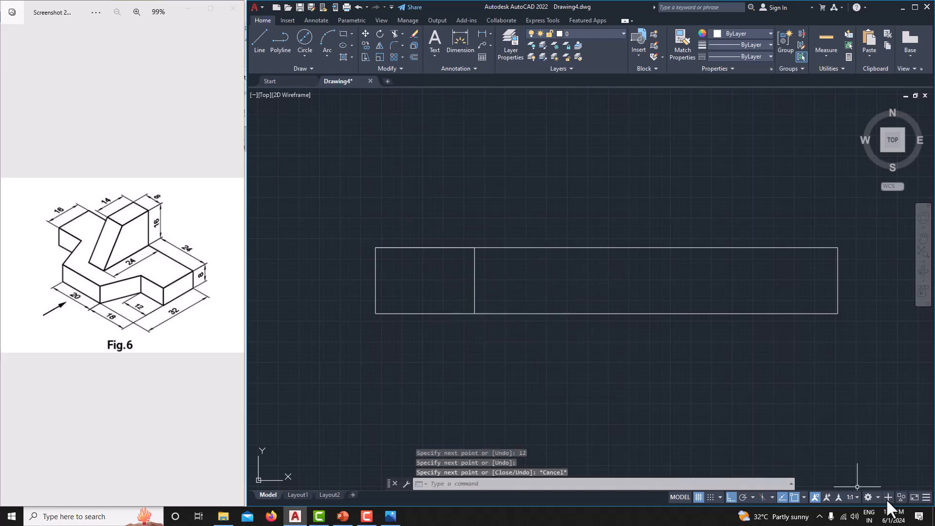
# Step: Check which object snap modes are enabled, including Perpendicular
pyautogui.click(805, 497)
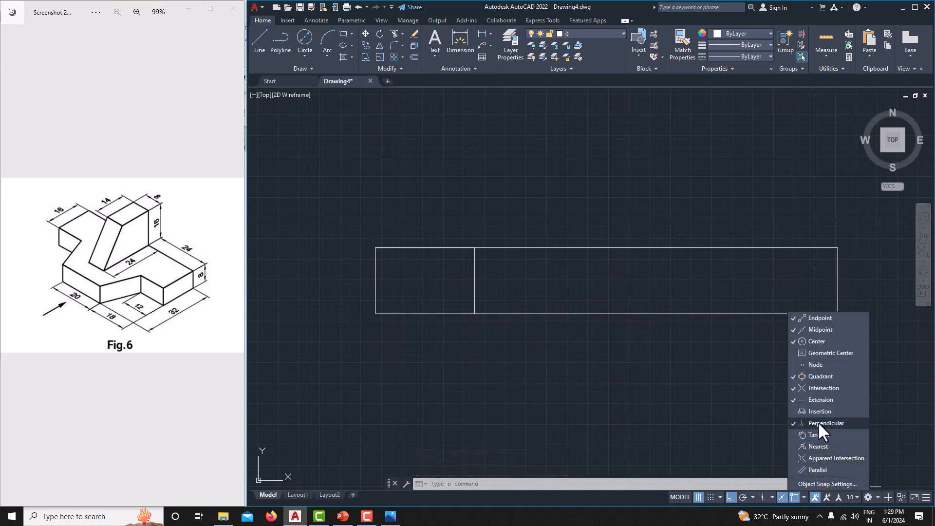
pyautogui.click(476, 330)
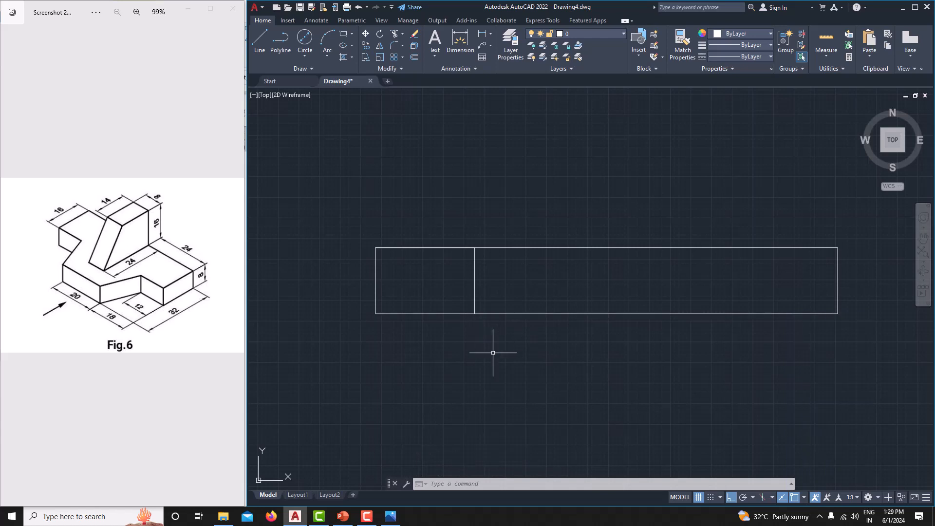
# Step: Draw a line 6 mm right along the base rectangle's top edge from the existing vertical divider and straight down to the bottom edge
pyautogui.write('l')
pyautogui.press('Return')
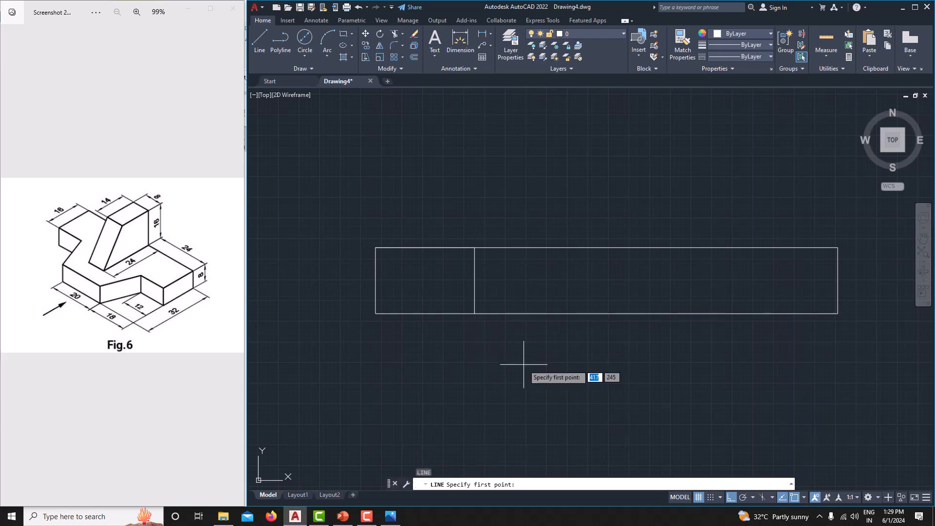
pyautogui.click(475, 248)
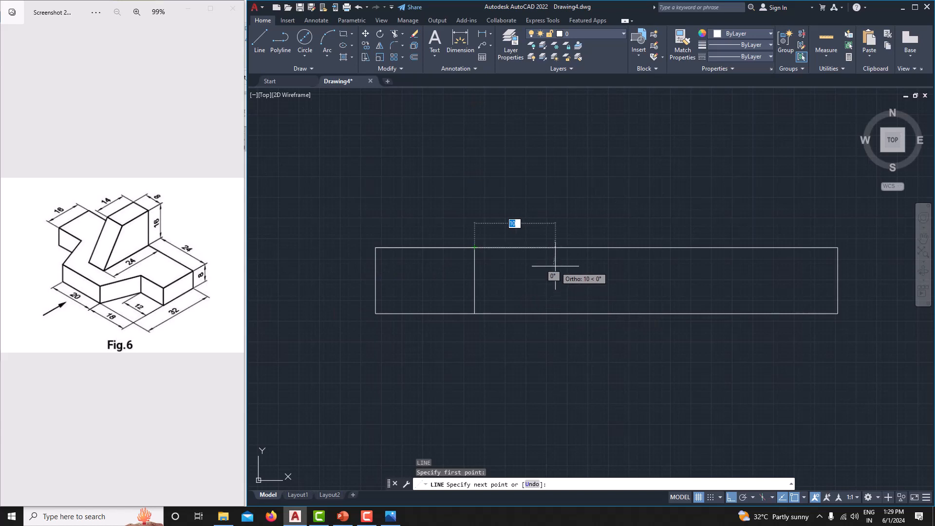
pyautogui.write('6')
pyautogui.press('Return')
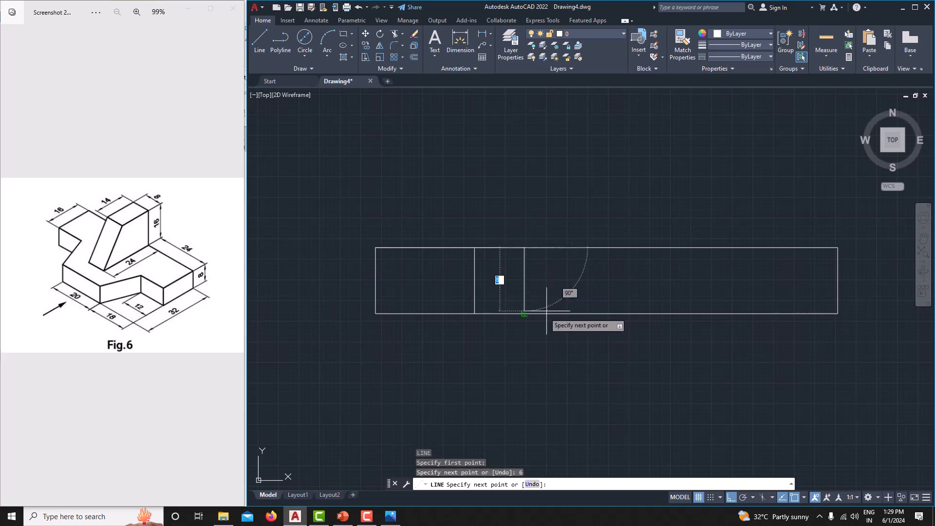
pyautogui.click(529, 313)
pyautogui.rightClick(587, 282)
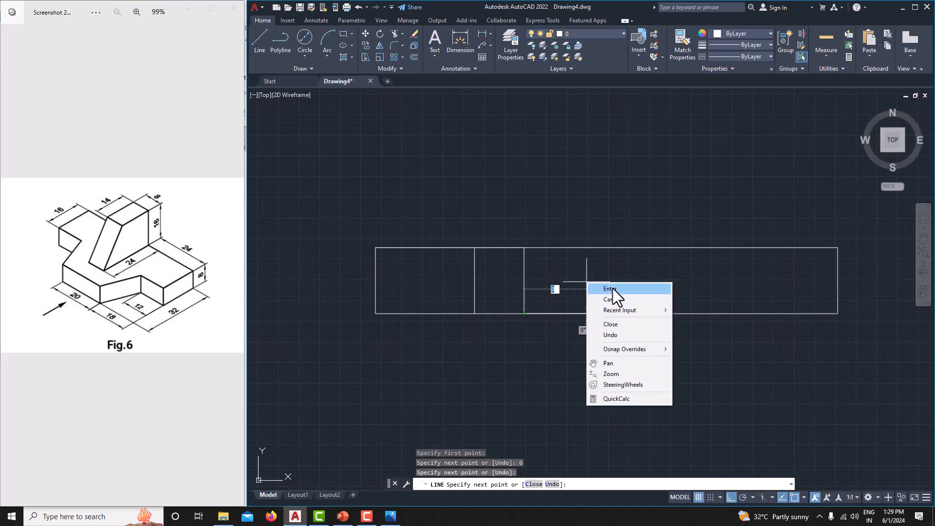
pyautogui.click(617, 296)
pyautogui.moveTo(622, 292); pyautogui.dragTo(602, 293, button='middle')
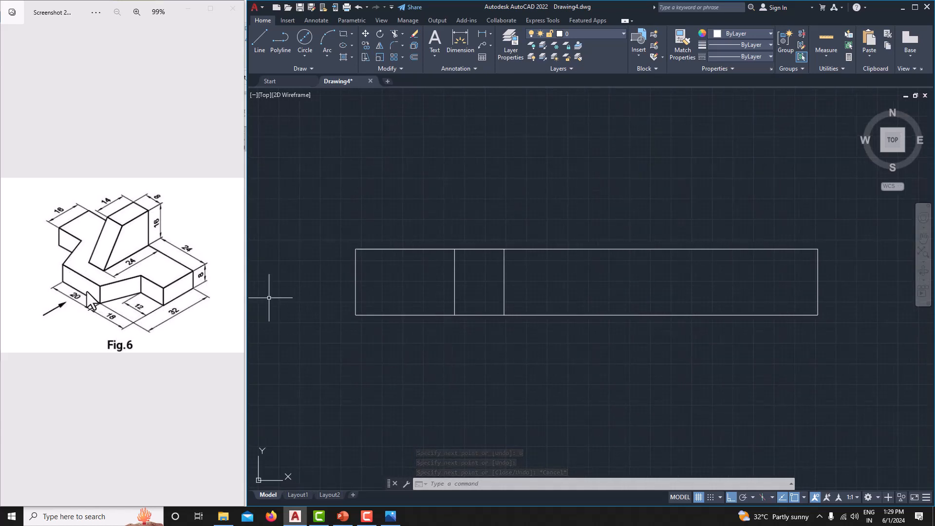
# Step: Draw a line 20 mm right along the top edge from the second vertical divider and perpendicular down to the bottom edge
pyautogui.click(262, 43)
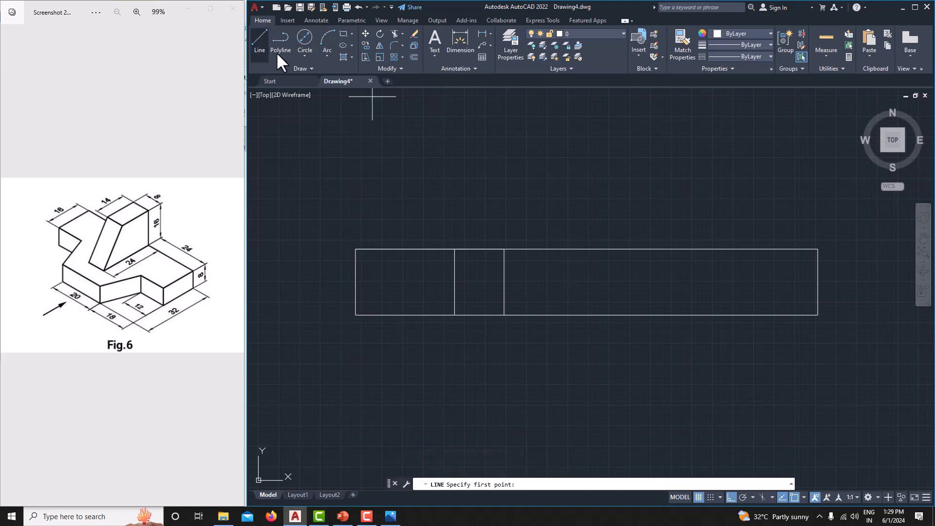
pyautogui.click(505, 249)
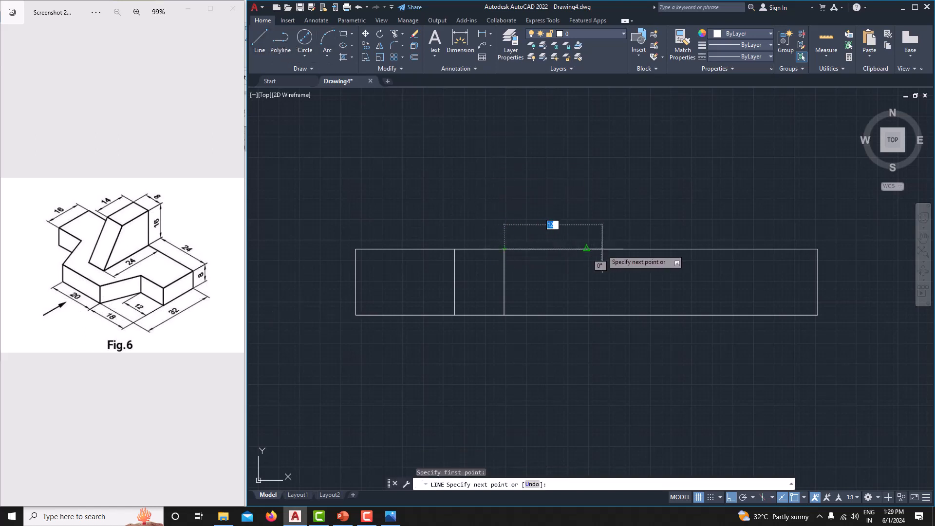
pyautogui.write('20')
pyautogui.press('Return')
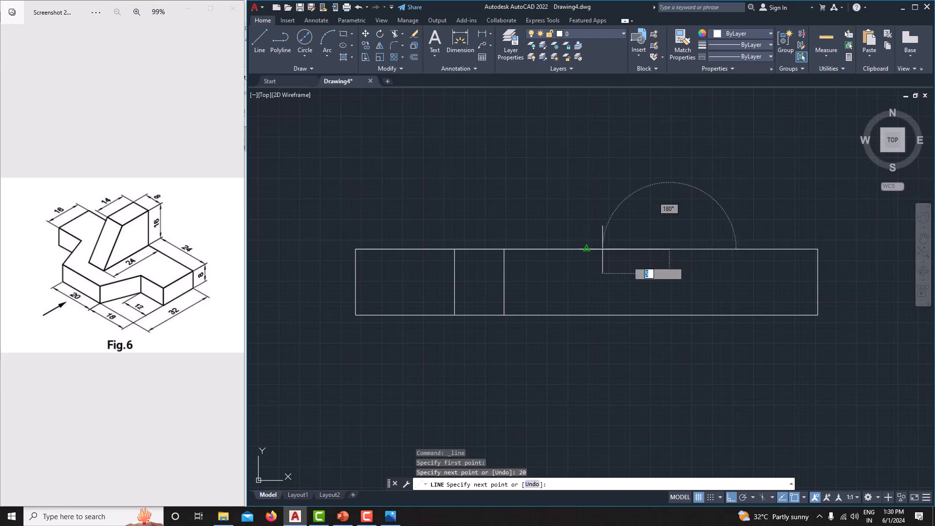
pyautogui.click(648, 315)
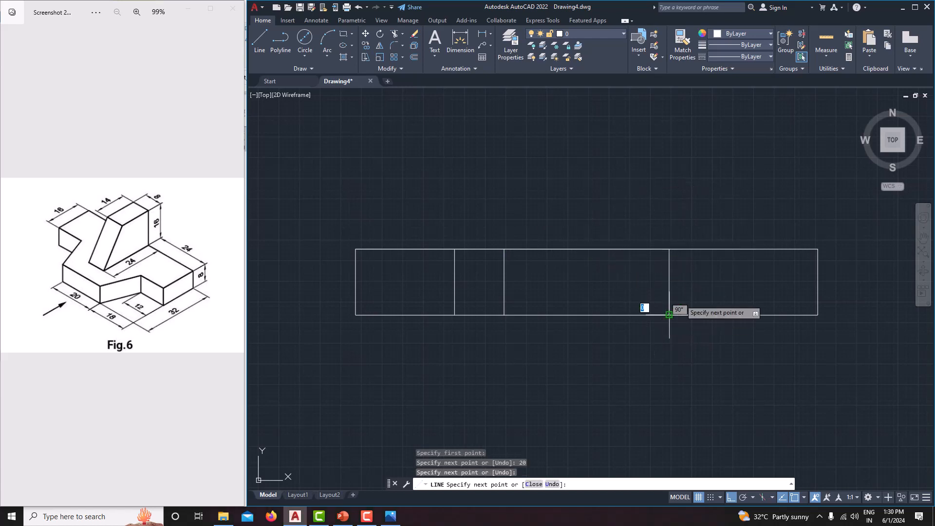
pyautogui.rightClick(703, 273)
pyautogui.click(730, 290)
pyautogui.moveTo(734, 288); pyautogui.dragTo(704, 293, button='middle')
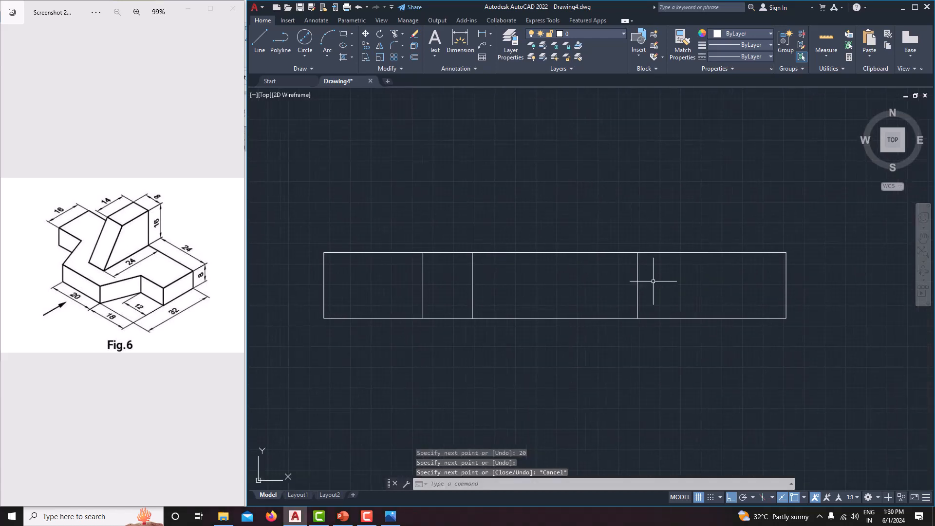
# Step: Draw a line 6 mm right along the top edge from the third vertical divider and down to the bottom edge
pyautogui.click(257, 49)
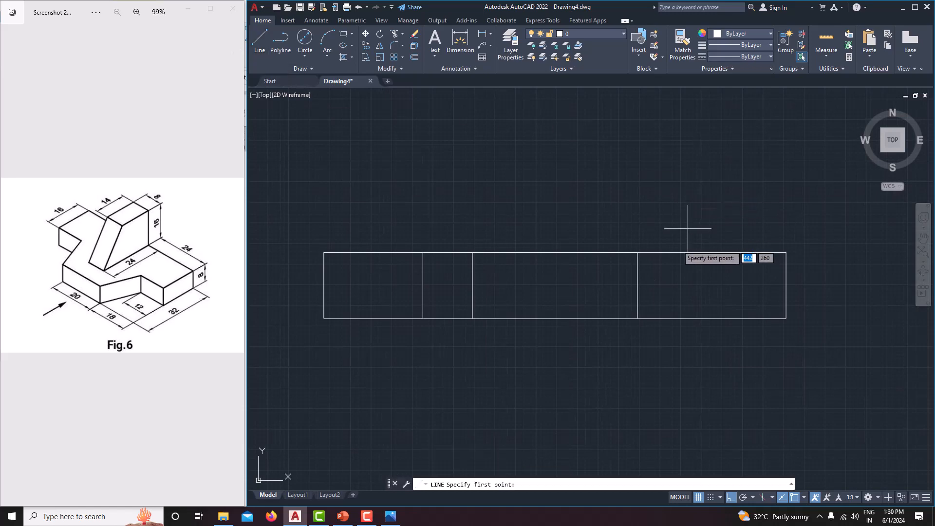
pyautogui.click(638, 252)
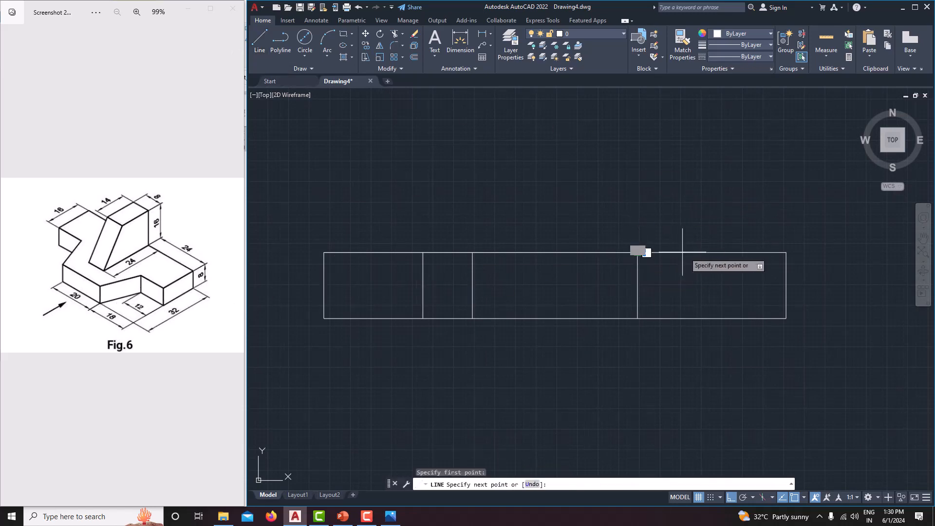
pyautogui.write('6')
pyautogui.press('Return')
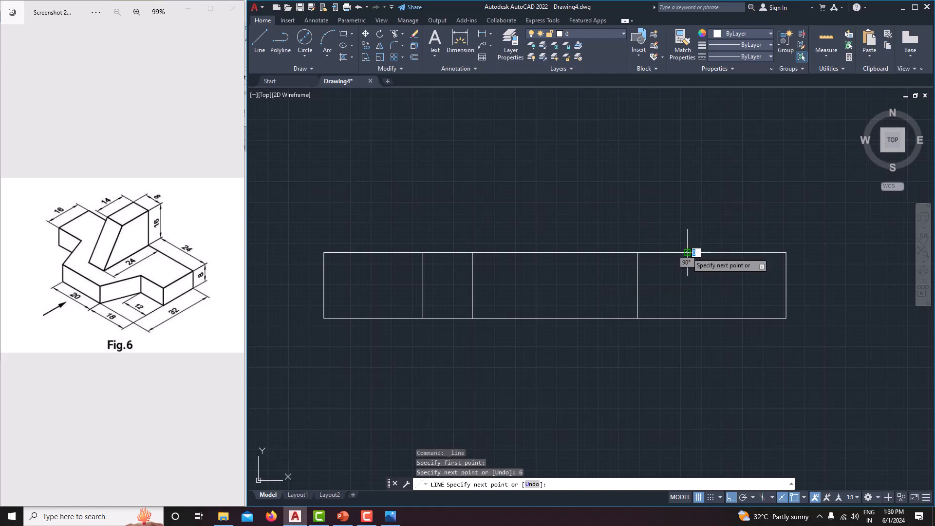
pyautogui.click(688, 318)
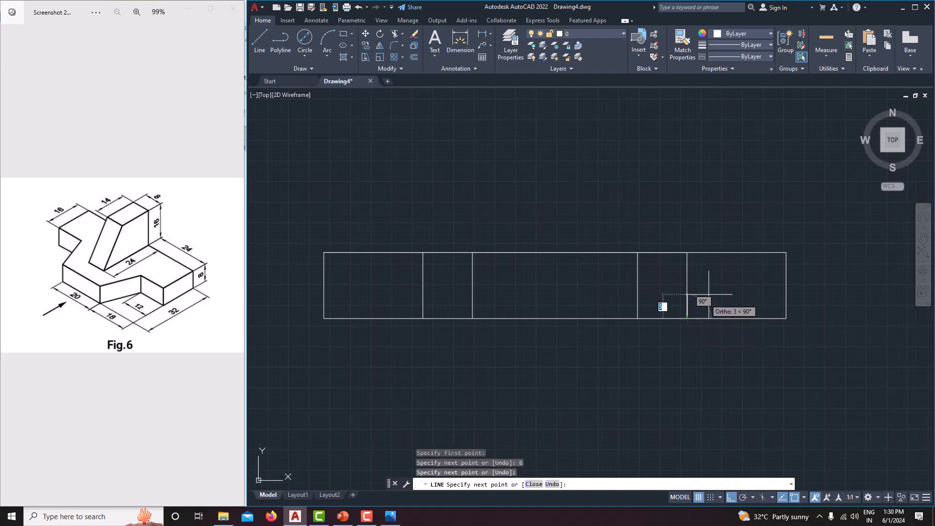
pyautogui.rightClick(709, 295)
pyautogui.click(731, 292)
pyautogui.scroll(-3, 704, 302)
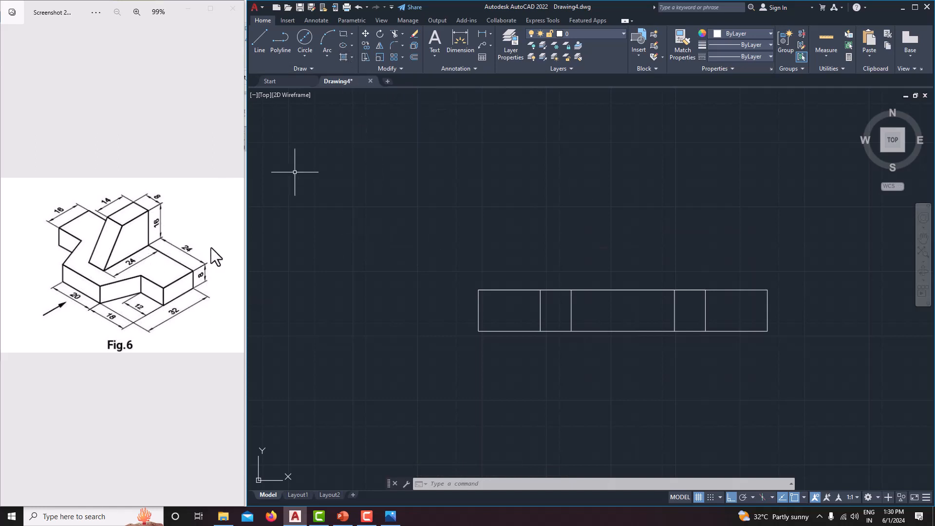
# Step: Draw a vertical construction line upward from the midpoint of the base rectangle's top edge
pyautogui.click(263, 39)
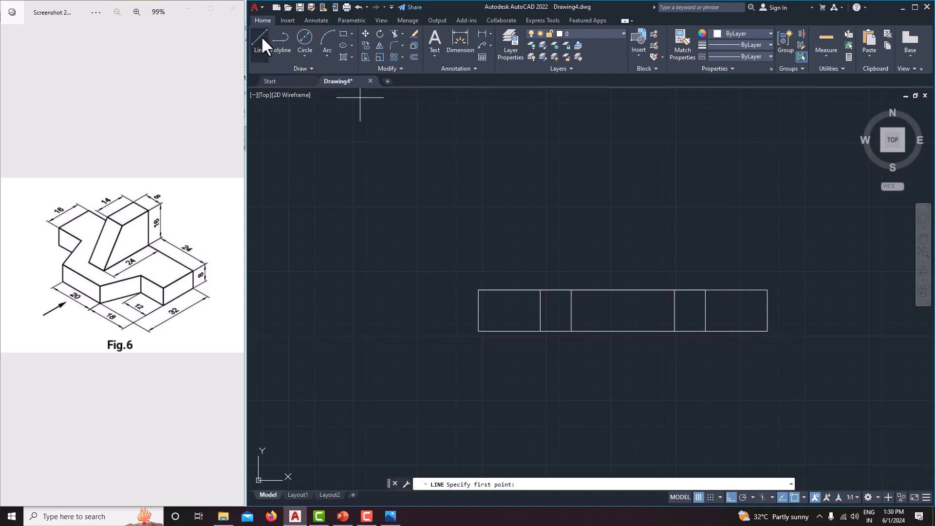
pyautogui.click(623, 289)
pyautogui.click(623, 96)
pyautogui.rightClick(693, 137)
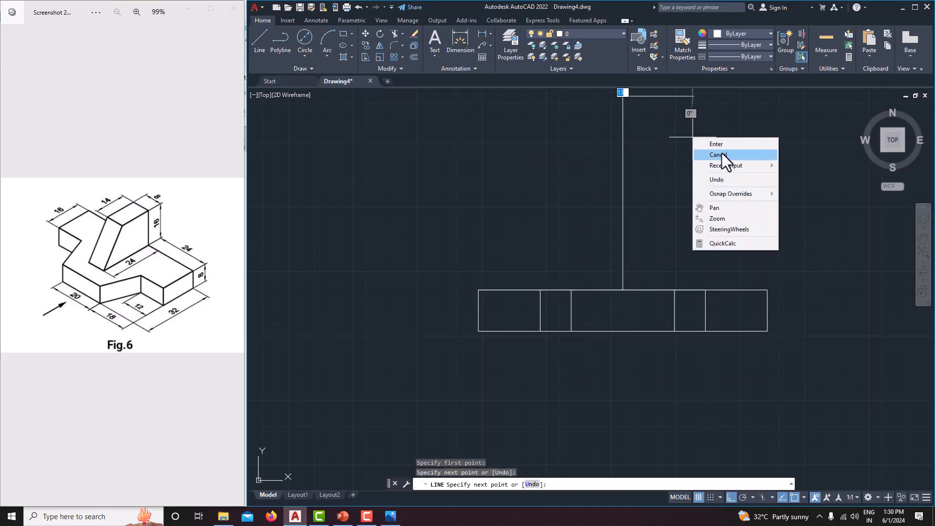
pyautogui.click(722, 154)
pyautogui.moveTo(679, 195); pyautogui.dragTo(668, 233, button='middle')
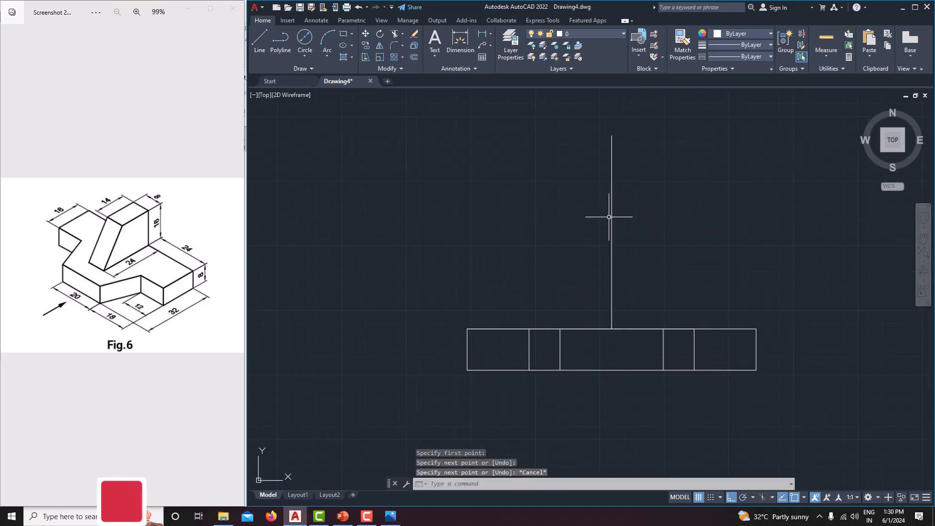
# Step: Draw the upright block from the construction line's foot: 4 mm left, 16 mm up, 8 mm right, and down to the base
pyautogui.click(255, 41)
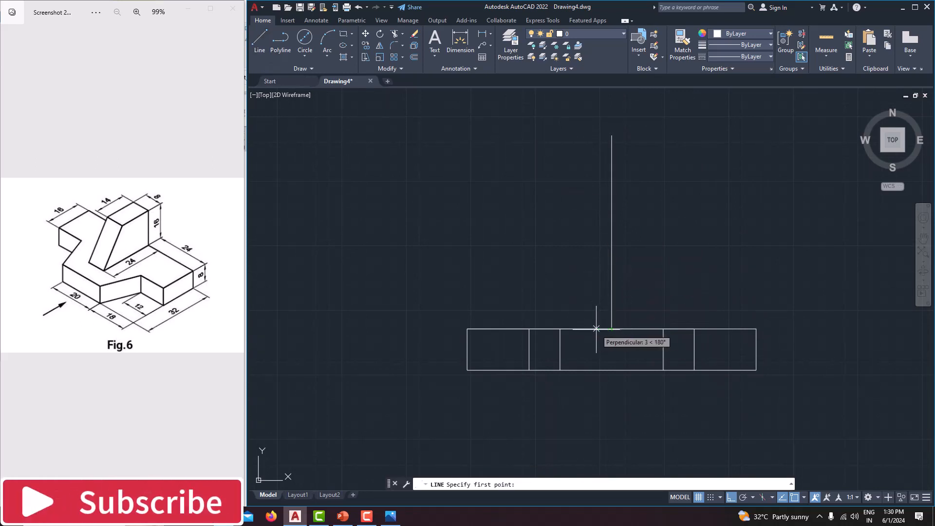
pyautogui.click(615, 327)
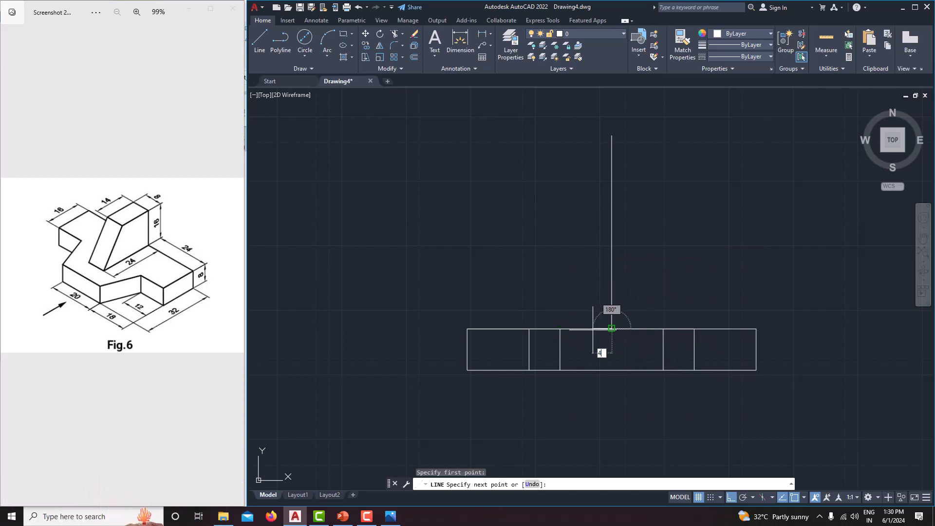
pyautogui.press('Return')
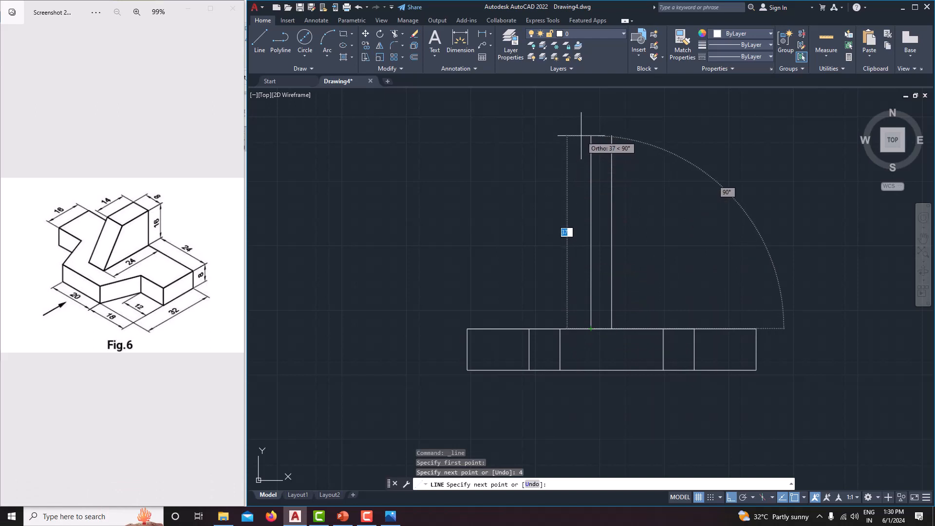
pyautogui.write('16')
pyautogui.press('Return')
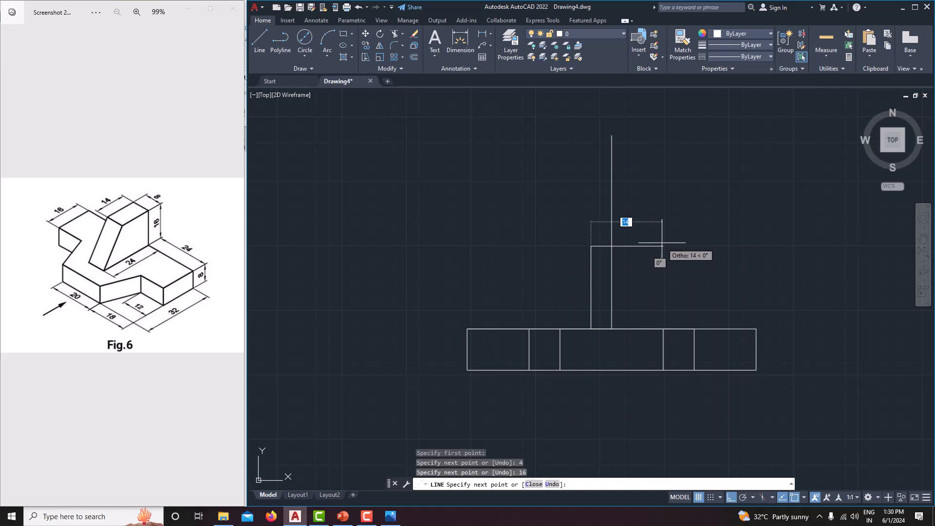
pyautogui.write('8')
pyautogui.press('Return')
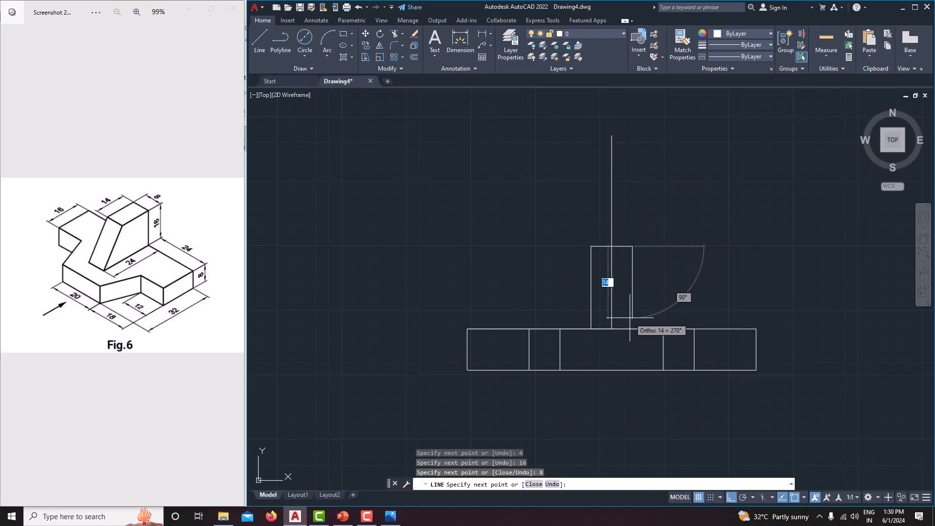
pyautogui.rightClick(703, 222)
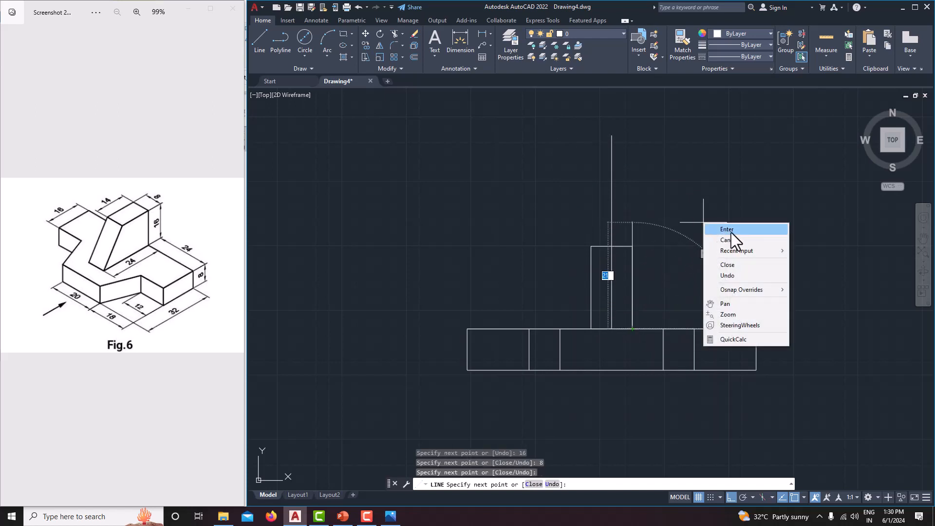
pyautogui.click(727, 240)
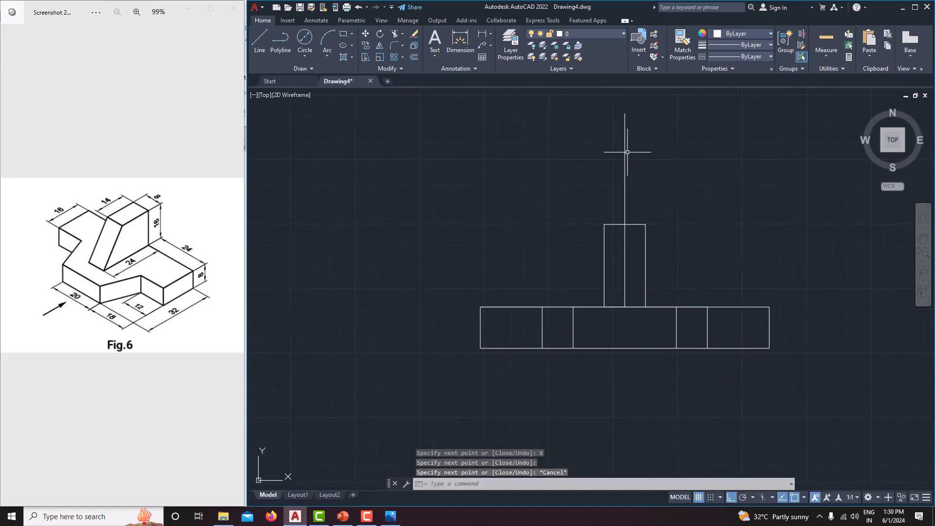
# Step: Erase the vertical construction line through the middle of the upright block
pyautogui.click(625, 151)
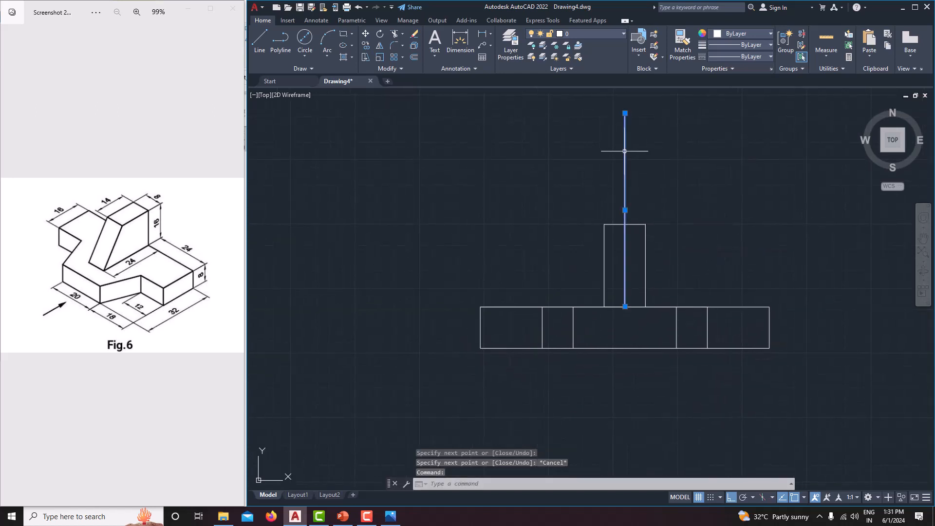
pyautogui.press('Delete')
pyautogui.moveTo(621, 153); pyautogui.dragTo(592, 155, button='middle')
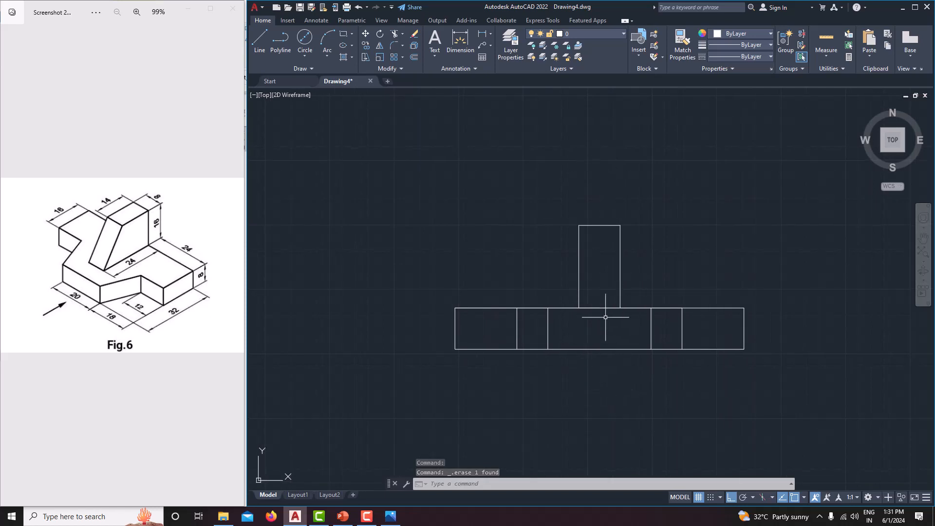
# Step: Start the top view below the front view's lower-left corner with lines 16 mm down and 12 mm right
pyautogui.moveTo(606, 317); pyautogui.dragTo(581, 266, button='middle')
pyautogui.scroll(-2, 586, 291)
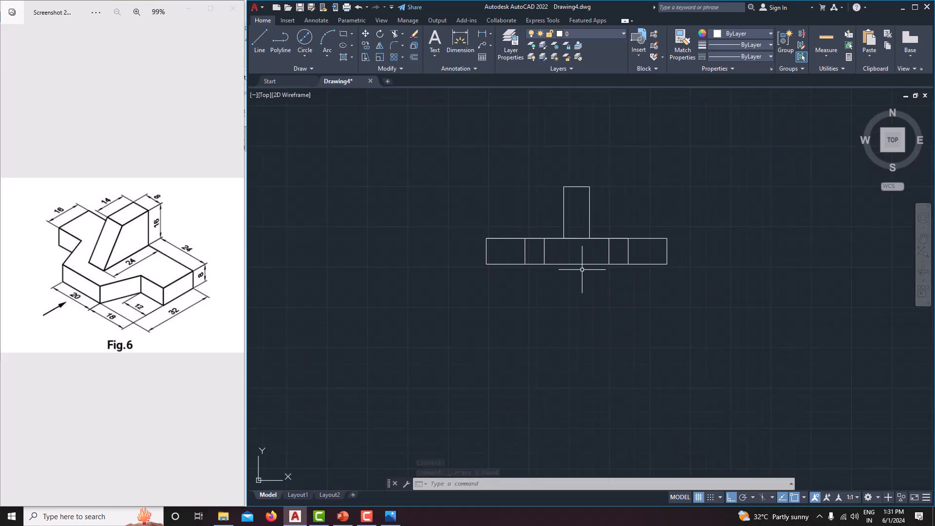
pyautogui.moveTo(633, 320); pyautogui.dragTo(623, 309, button='middle')
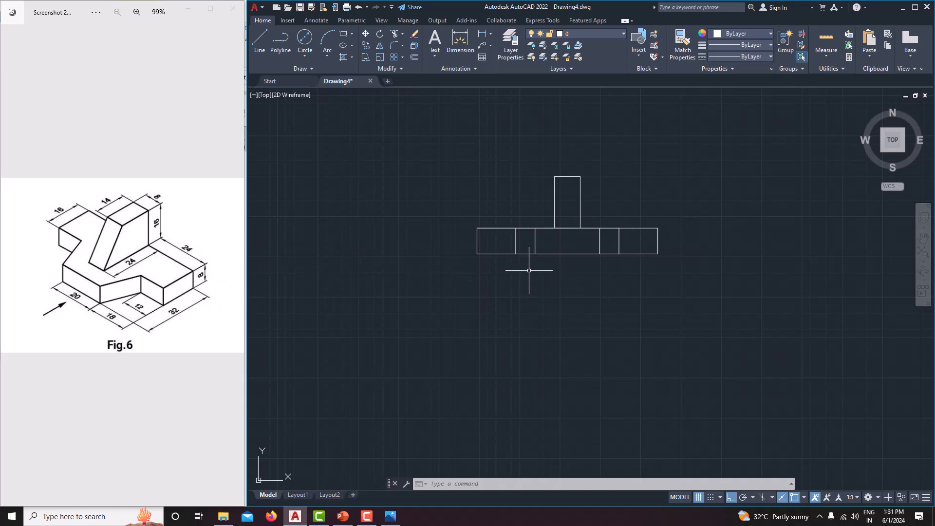
pyautogui.click(259, 49)
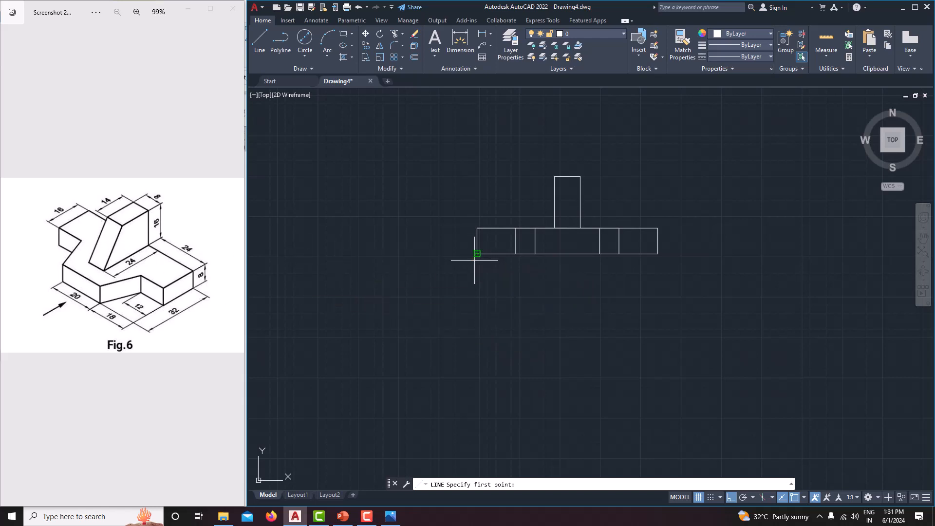
pyautogui.click(477, 321)
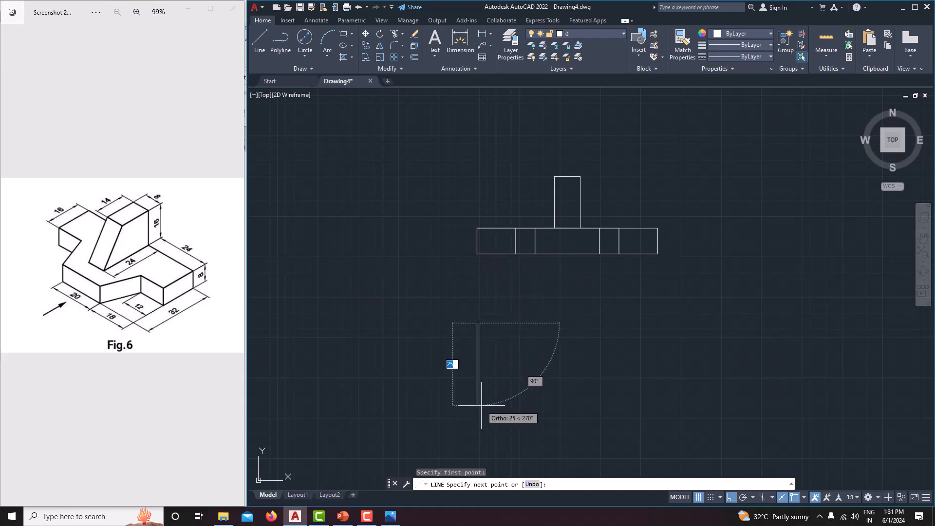
pyautogui.write('16')
pyautogui.press('Return')
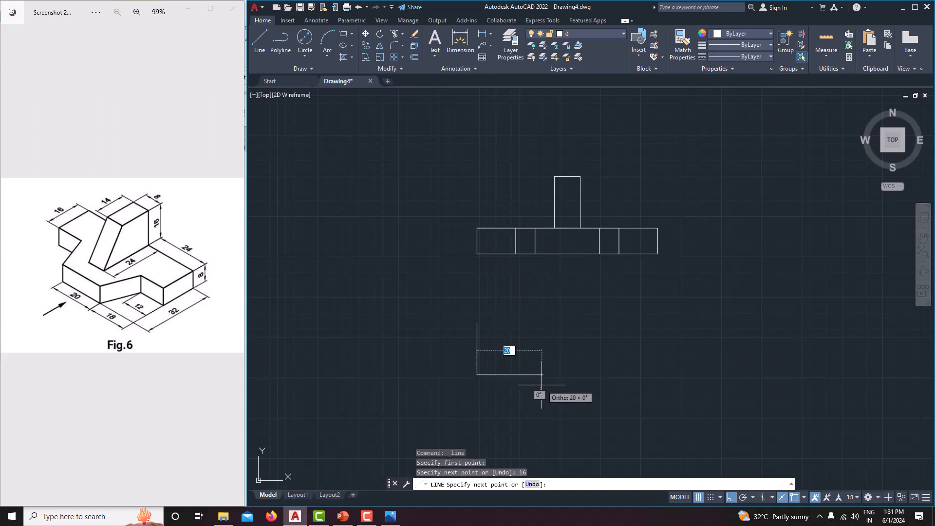
pyautogui.write('12')
pyautogui.press('Return')
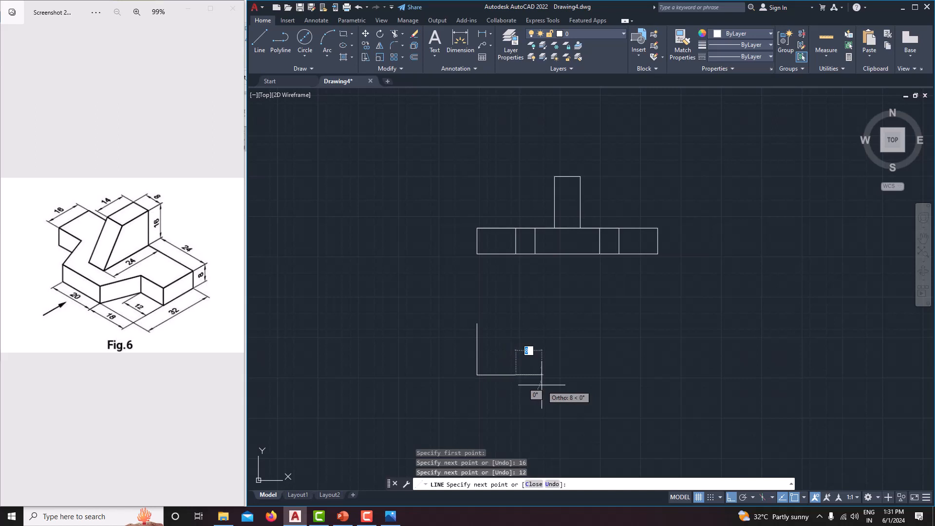
# Step: Continue the top view outline with helper lines 16 mm down and 6 mm right
pyautogui.moveTo(538, 376); pyautogui.dragTo(539, 291, button='middle')
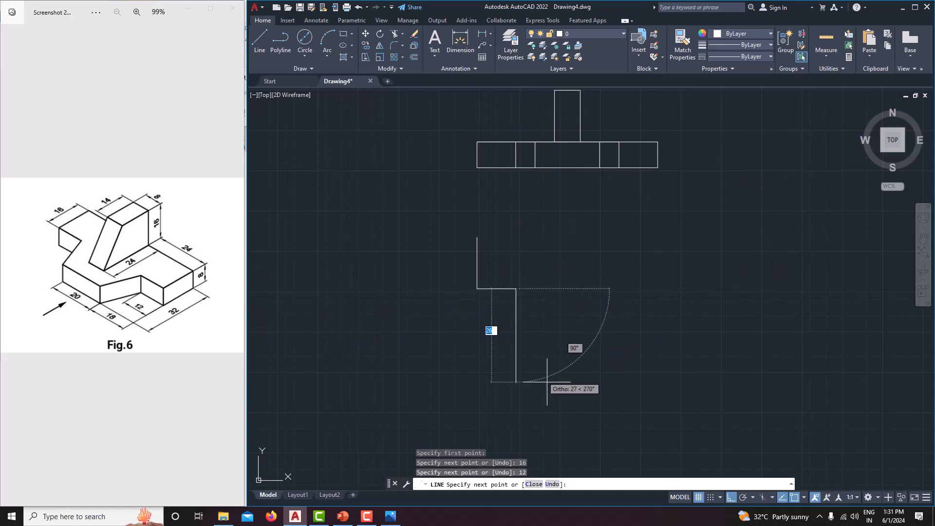
pyautogui.write('16')
pyautogui.press('Return')
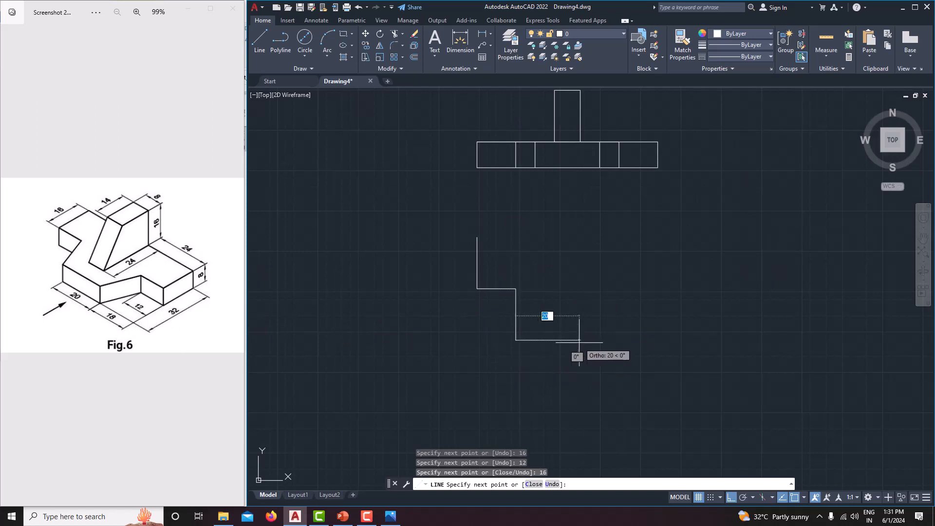
pyautogui.write('6')
pyautogui.press('Return')
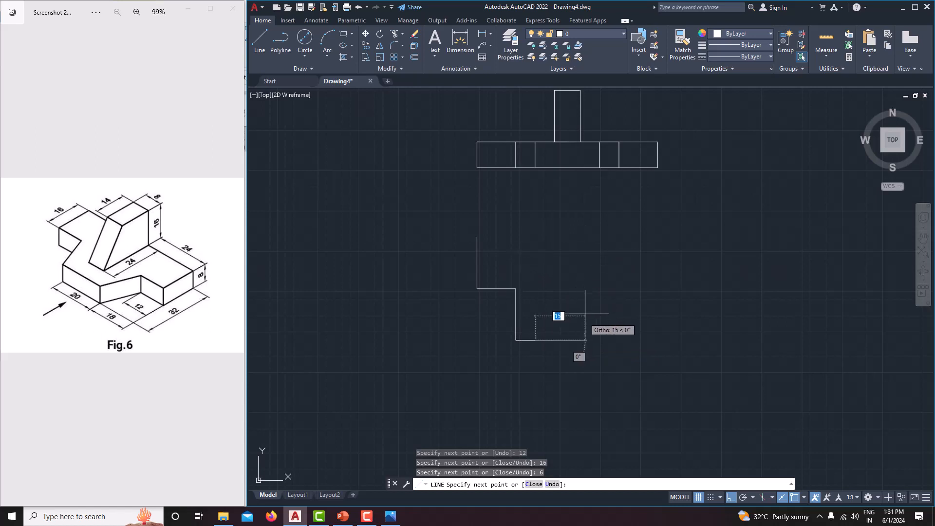
# Step: With ortho off, draw the left slanted edge from the 6 mm line's end to the inner end of the 12 mm edge
pyautogui.scroll(6, 535, 328)
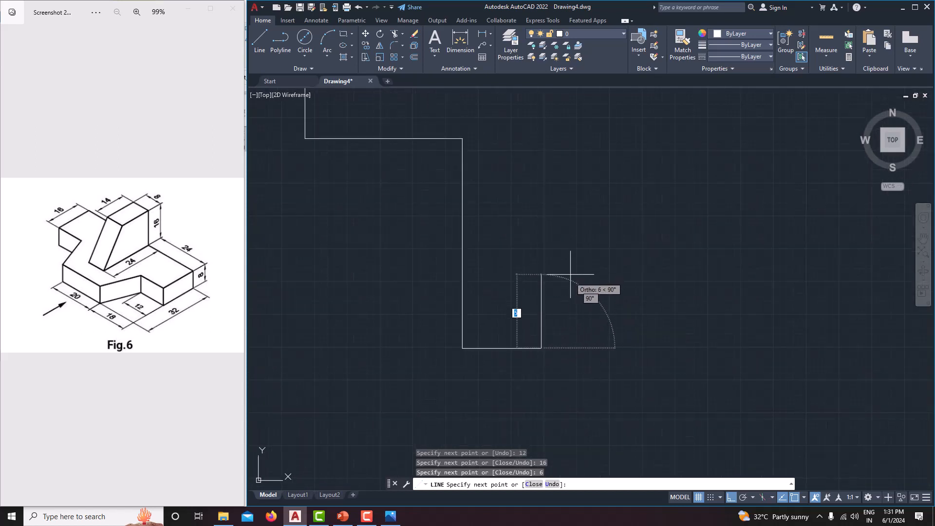
pyautogui.scroll(-2, 569, 279)
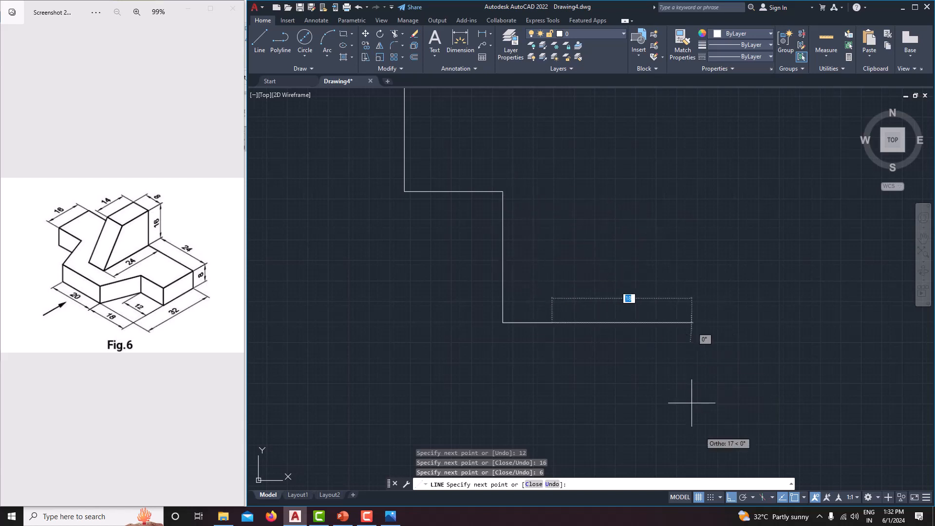
pyautogui.click(732, 497)
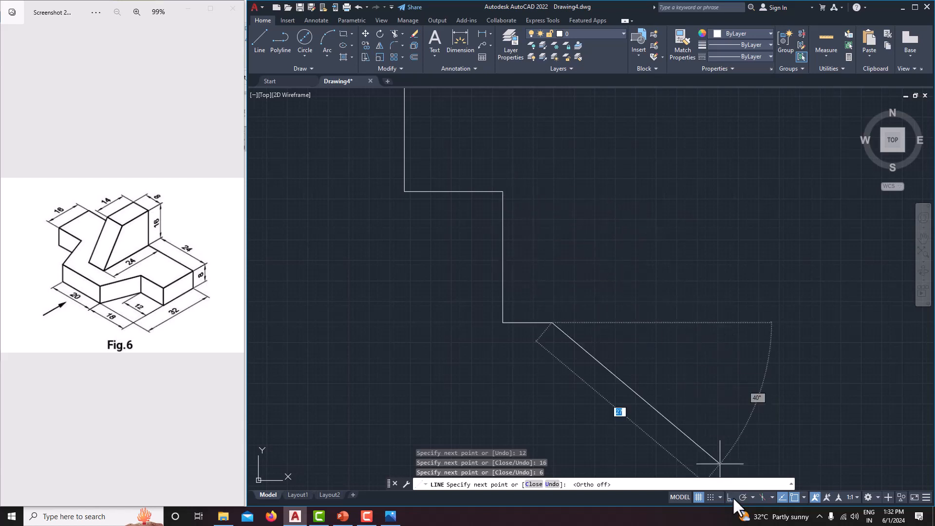
pyautogui.click(503, 191)
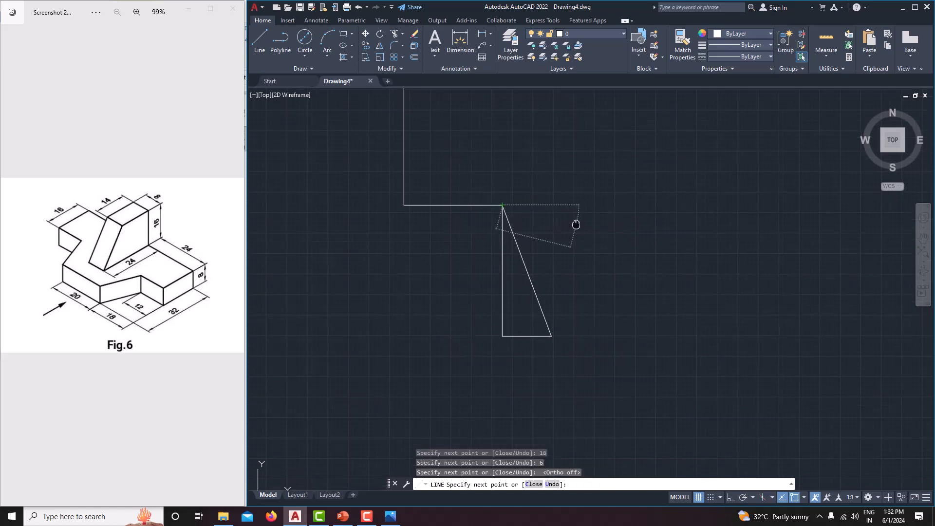
pyautogui.moveTo(574, 224); pyautogui.dragTo(575, 268, button='middle')
pyautogui.rightClick(607, 235)
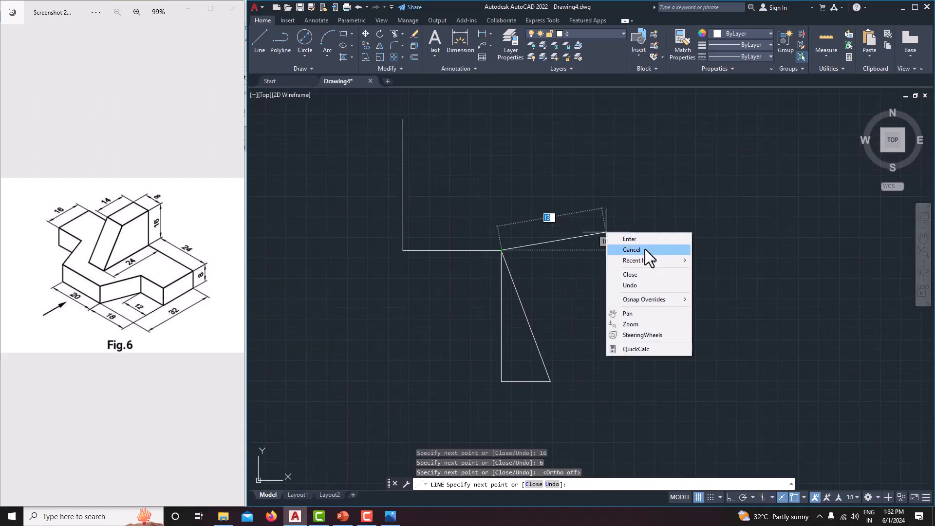
pyautogui.click(644, 249)
# Step: Erase the vertical 16 mm and horizontal 6 mm helper lines beside the left slanted edge
pyautogui.scroll(-2, 638, 251)
pyautogui.moveTo(555, 322)
pyautogui.mouseDown(button='middle')
pyautogui.moveTo(517, 291)
pyautogui.moveTo(495, 319)
pyautogui.mouseUp(button='middle')
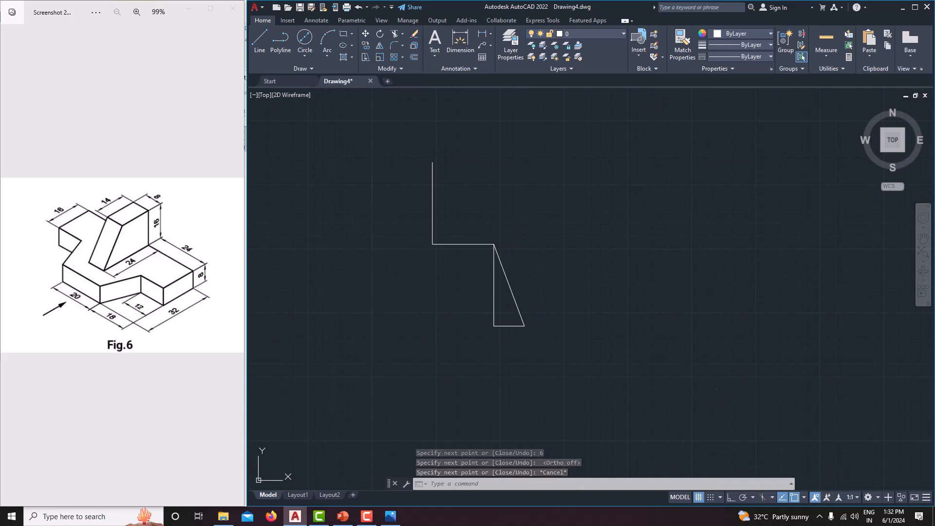
pyautogui.moveTo(514, 288); pyautogui.dragTo(484, 288, button='middle')
pyautogui.scroll(2, 476, 318)
pyautogui.scroll(2, 468, 320)
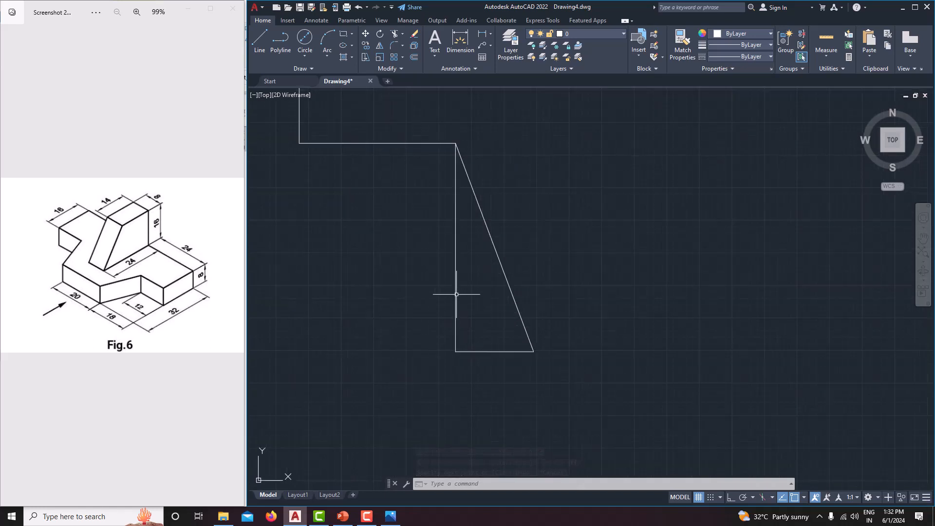
pyautogui.click(455, 294)
pyautogui.press('Delete')
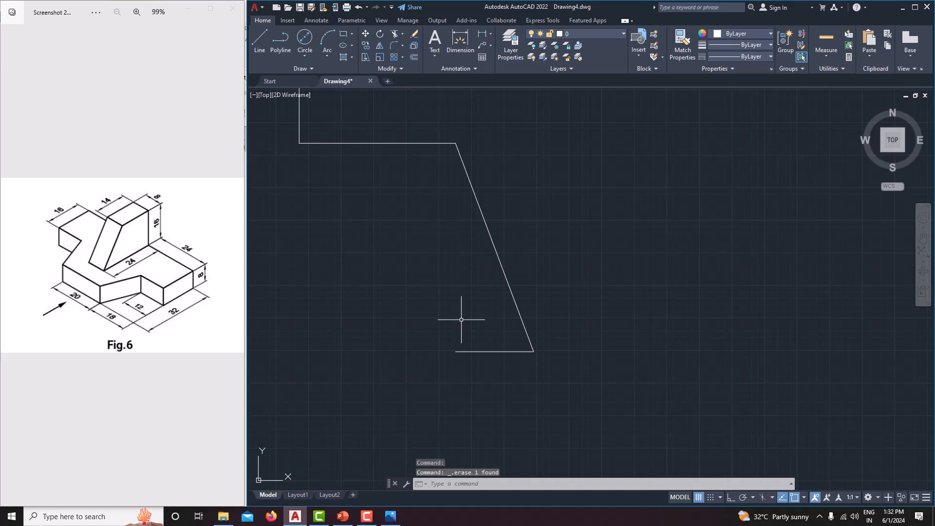
pyautogui.click(476, 350)
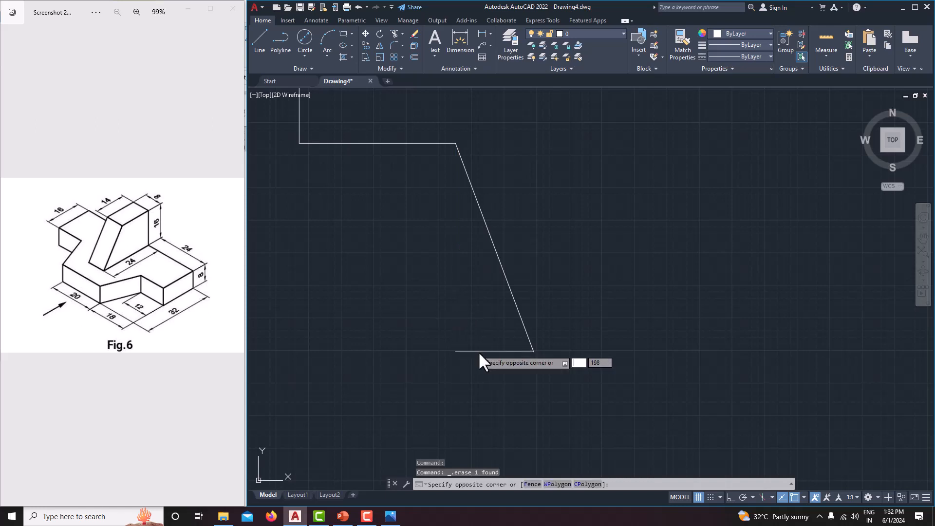
pyautogui.click(480, 349)
pyautogui.moveTo(480, 309); pyautogui.dragTo(517, 393)
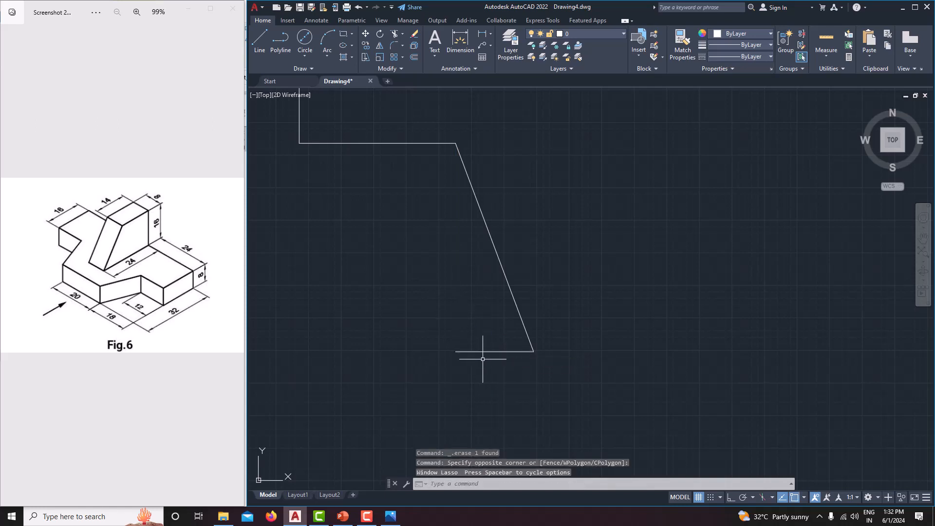
pyautogui.click(481, 352)
pyautogui.press('Delete')
pyautogui.scroll(-4, 482, 352)
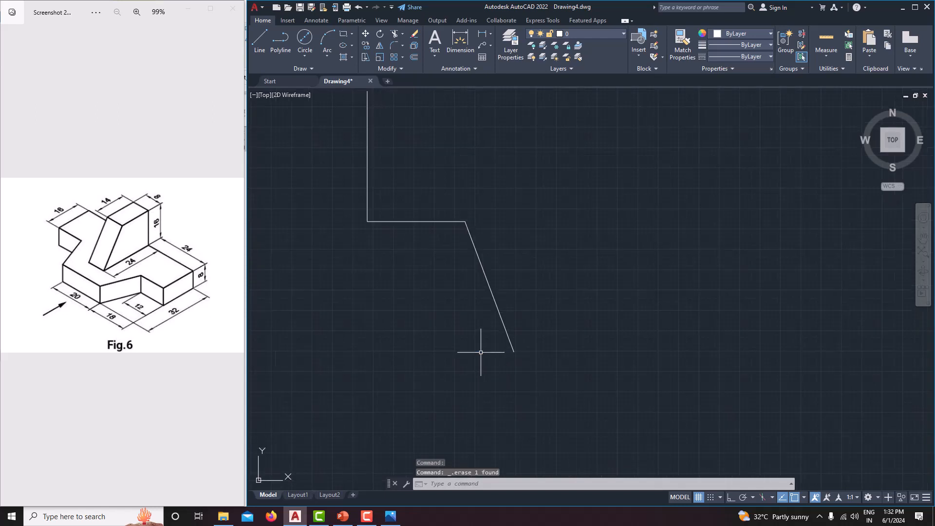
pyautogui.moveTo(484, 355)
pyautogui.mouseDown(button='middle')
pyautogui.moveTo(507, 342)
pyautogui.moveTo(483, 350)
pyautogui.mouseUp(button='middle')
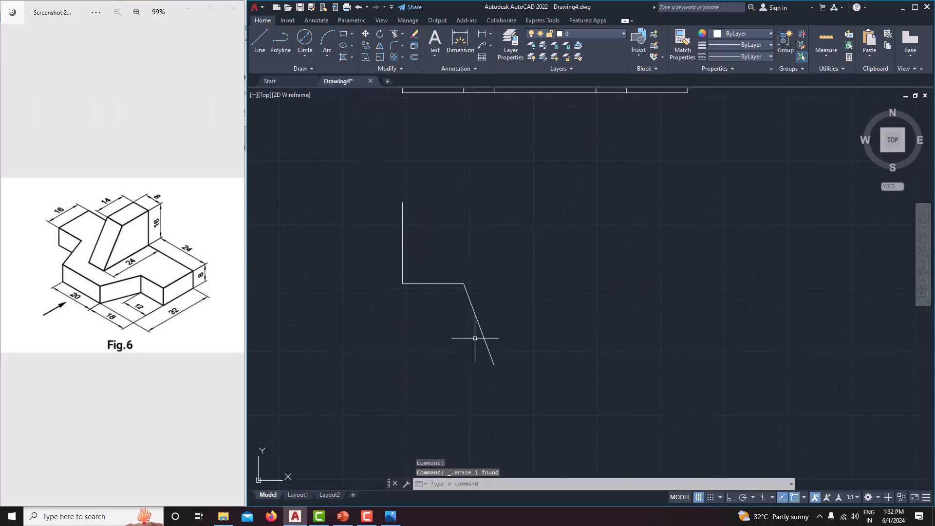
# Step: With ortho on, draw lines 20 mm right, 6 mm right and 16 mm up from the left slanted edge's lower end
pyautogui.click(263, 42)
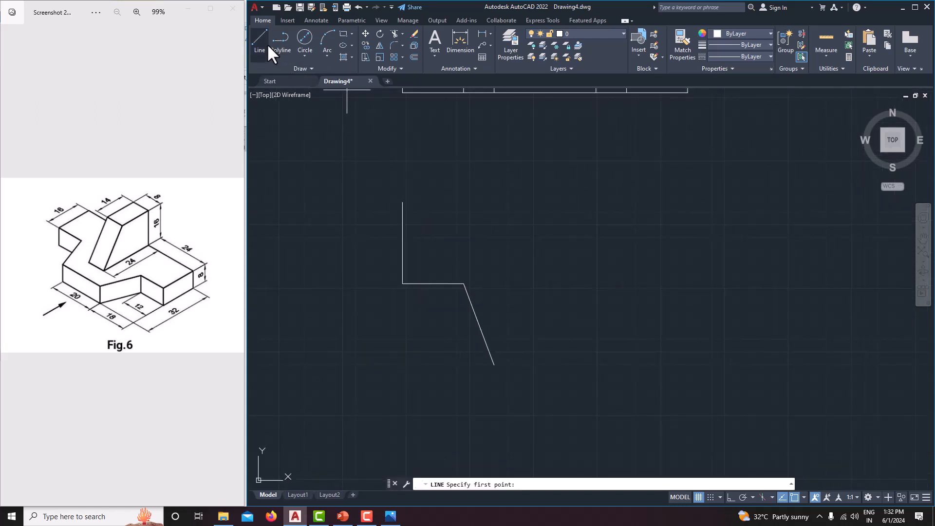
pyautogui.click(494, 365)
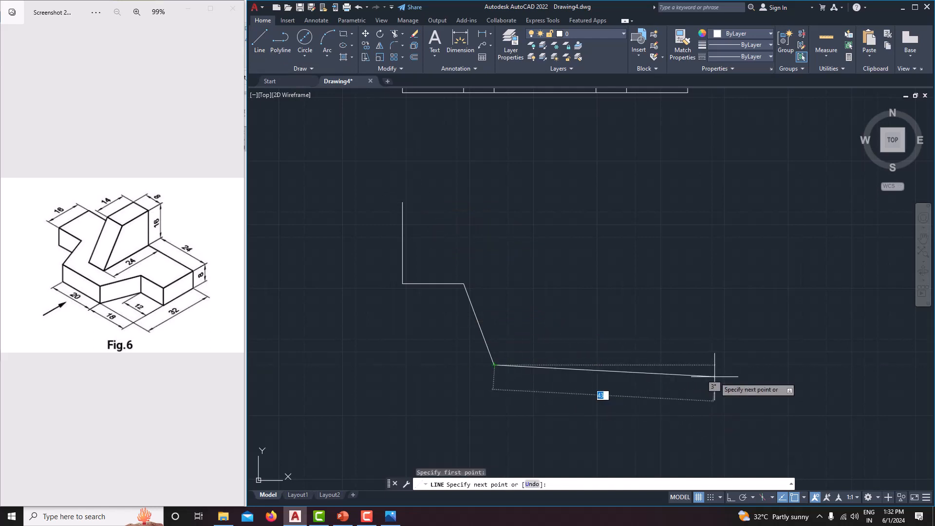
pyautogui.press('F8')
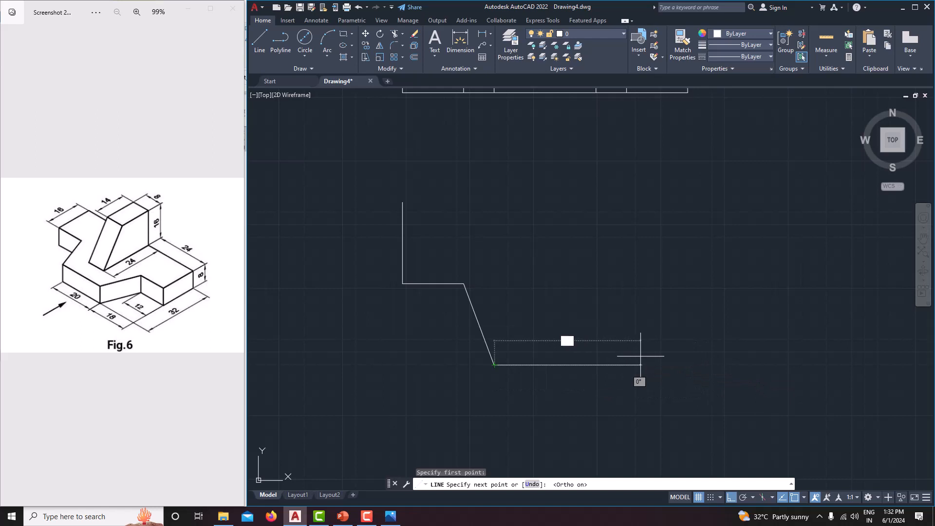
pyautogui.press('Return')
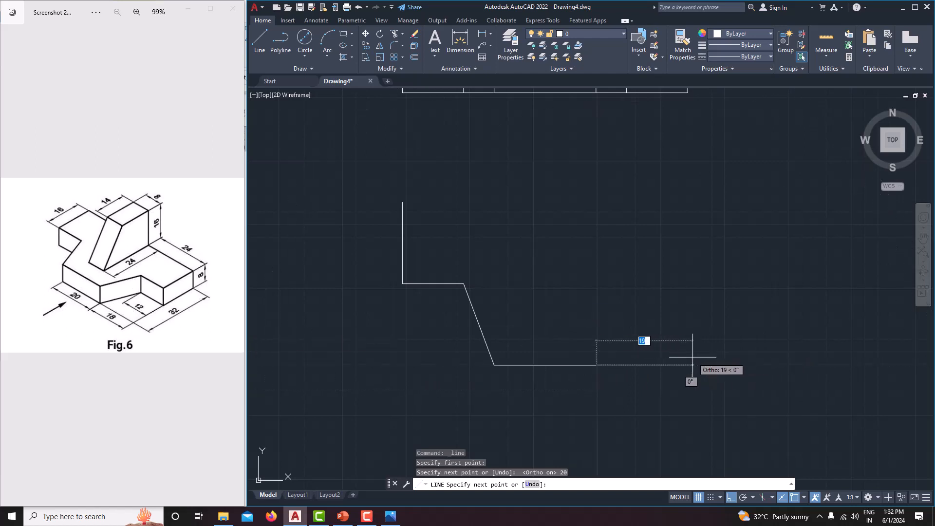
pyautogui.write('6')
pyautogui.press('Return')
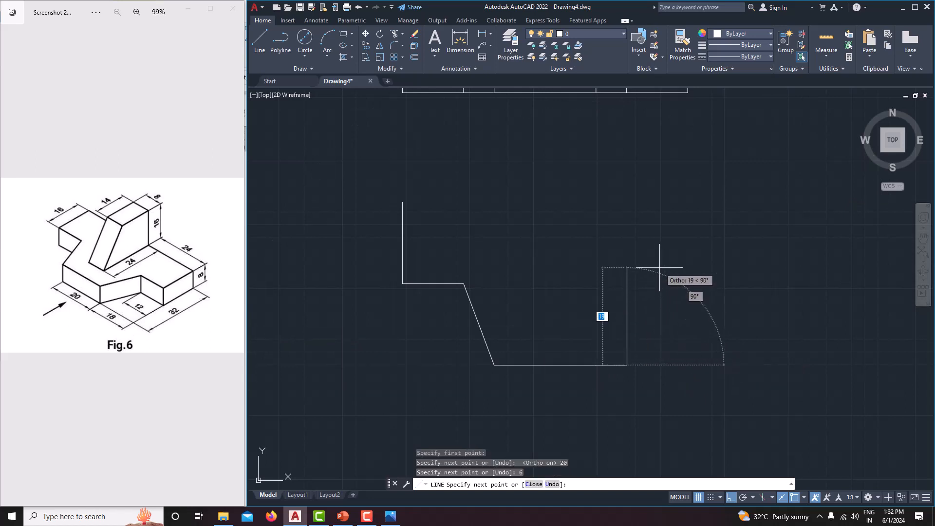
pyautogui.write('1')
pyautogui.press('Return')
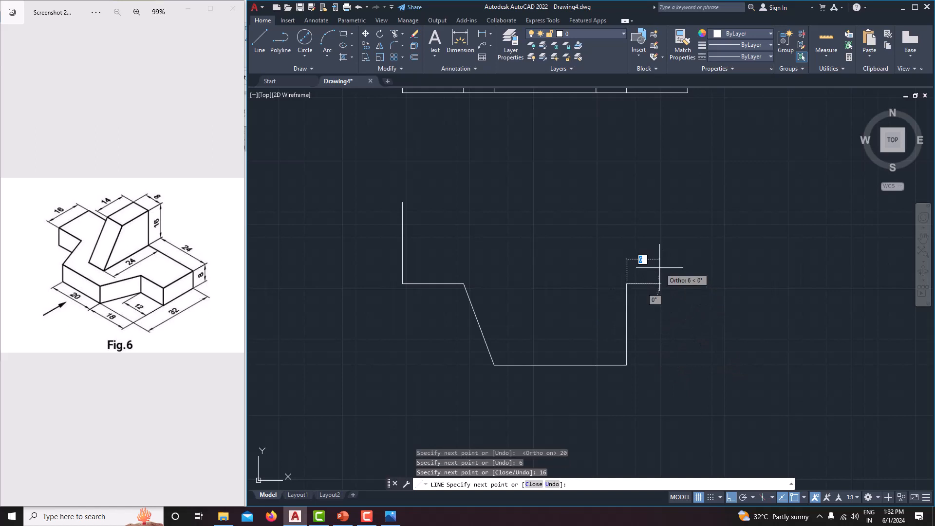
# Step: Draw the right slanted edge from the vertical helper's top to the 20 mm edge's end, and erase the 16 mm and 6 mm helper lines
pyautogui.click(730, 497)
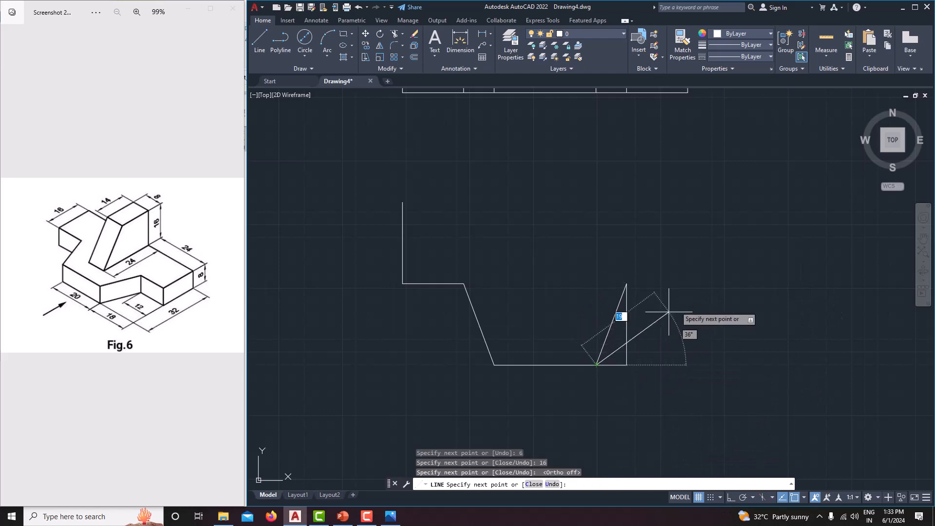
pyautogui.rightClick(679, 298)
pyautogui.click(706, 314)
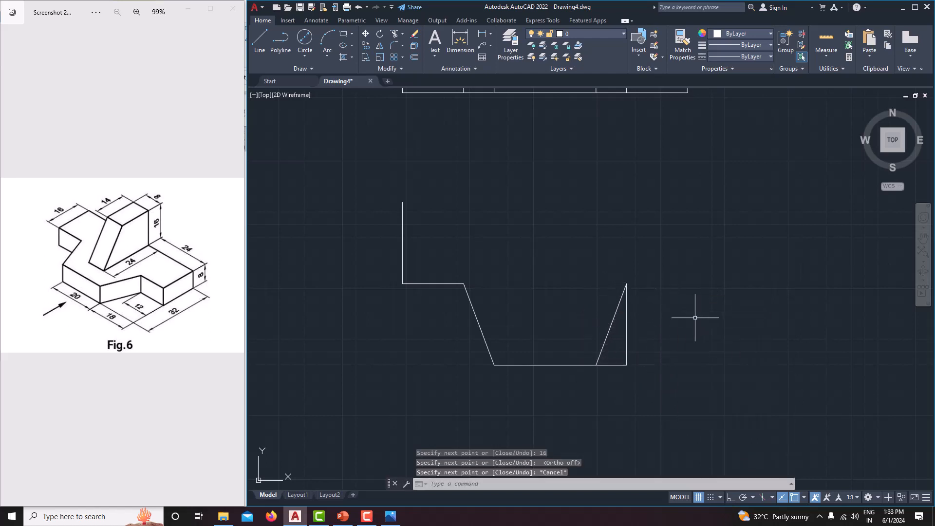
pyautogui.click(627, 325)
pyautogui.press('Delete')
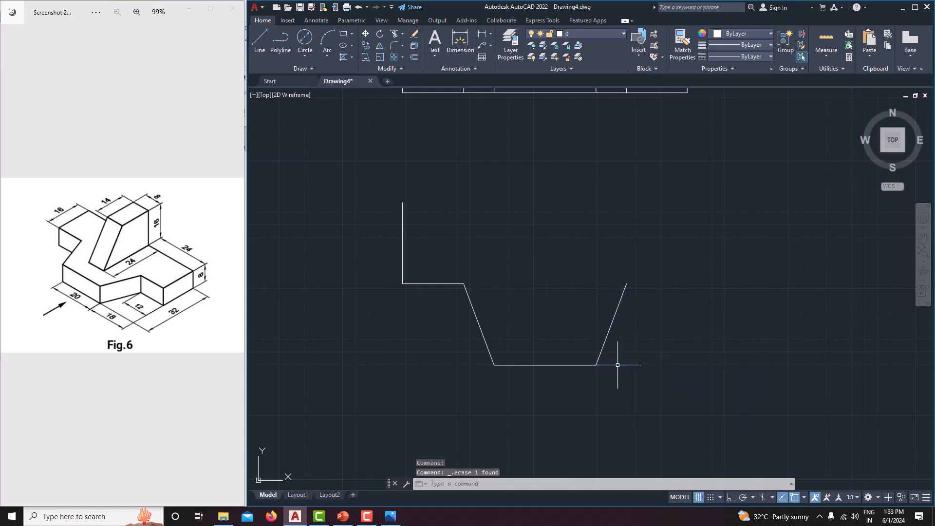
# Step: With ortho on, close the top view outline from the right slanted edge's top: 12 mm right, 16 mm up, and back to the left vertical edge's top
pyautogui.click(258, 40)
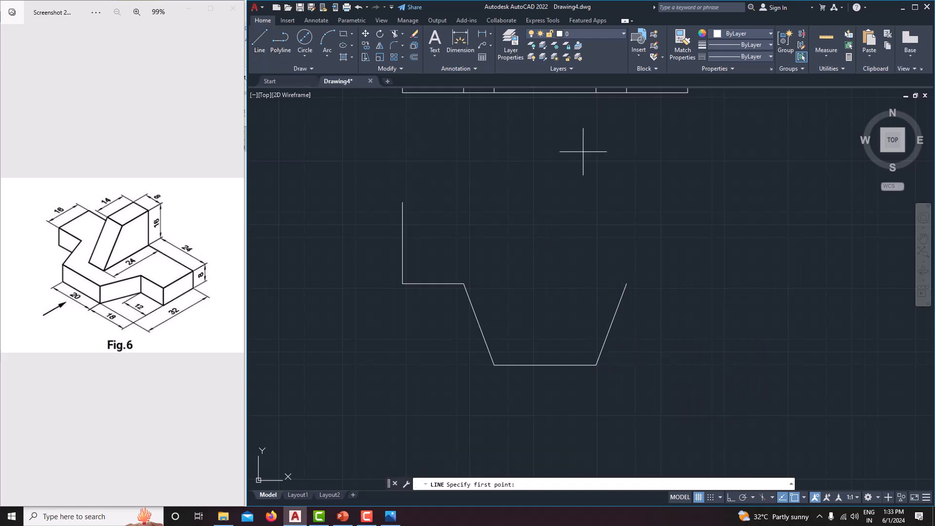
pyautogui.click(627, 284)
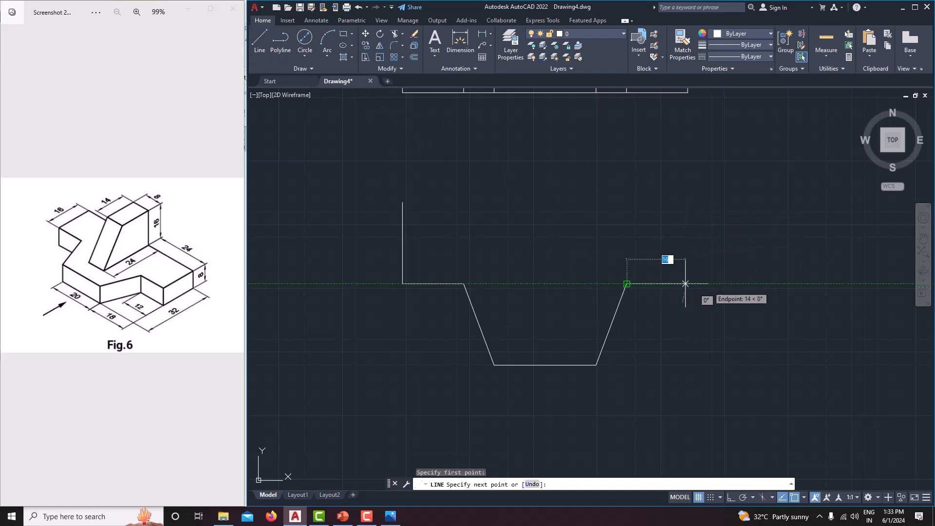
pyautogui.click(733, 497)
pyautogui.write('12')
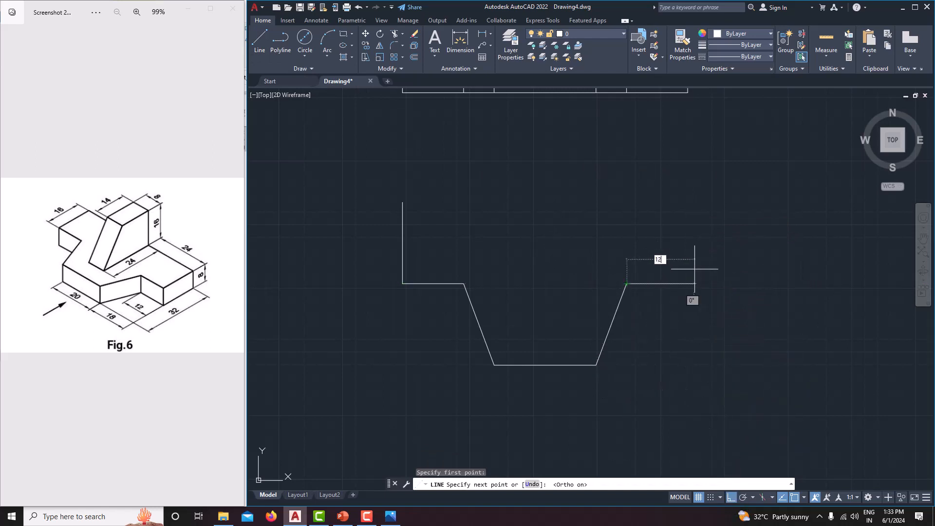
pyautogui.press('Return')
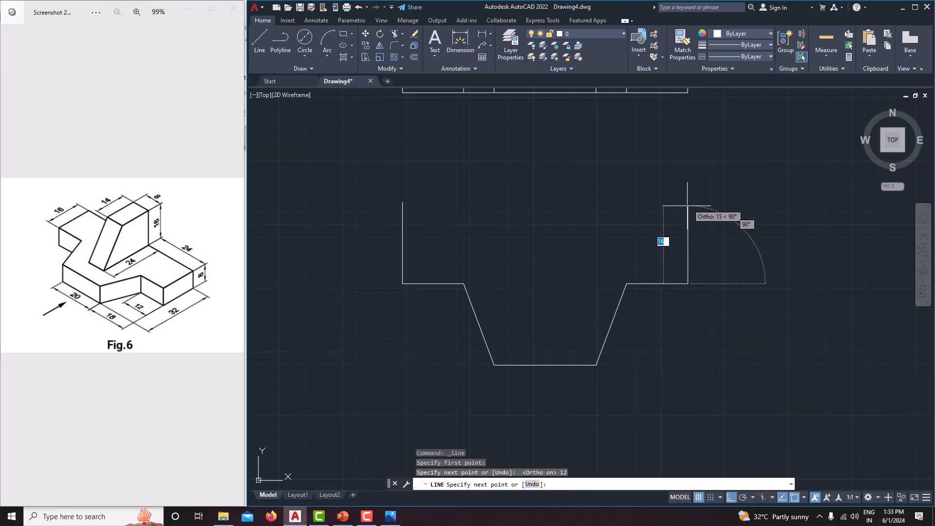
pyautogui.write('16')
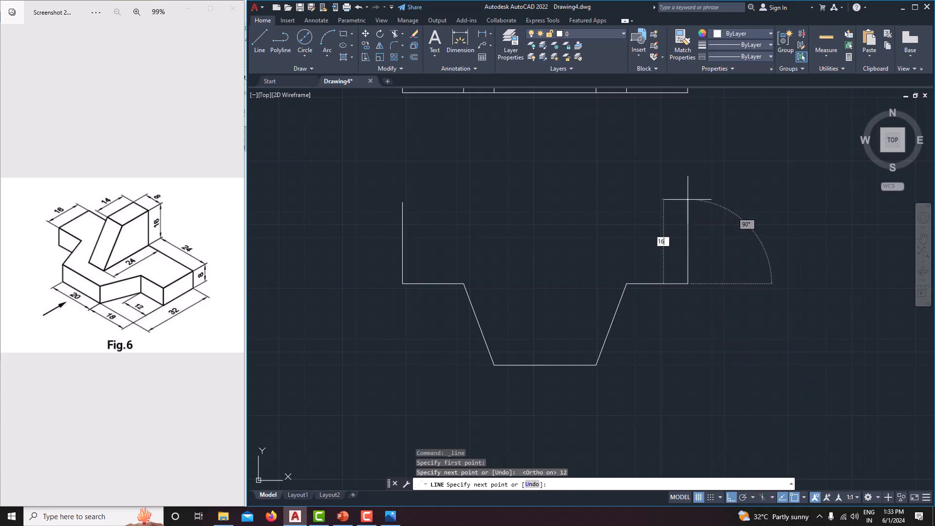
pyautogui.press('Return')
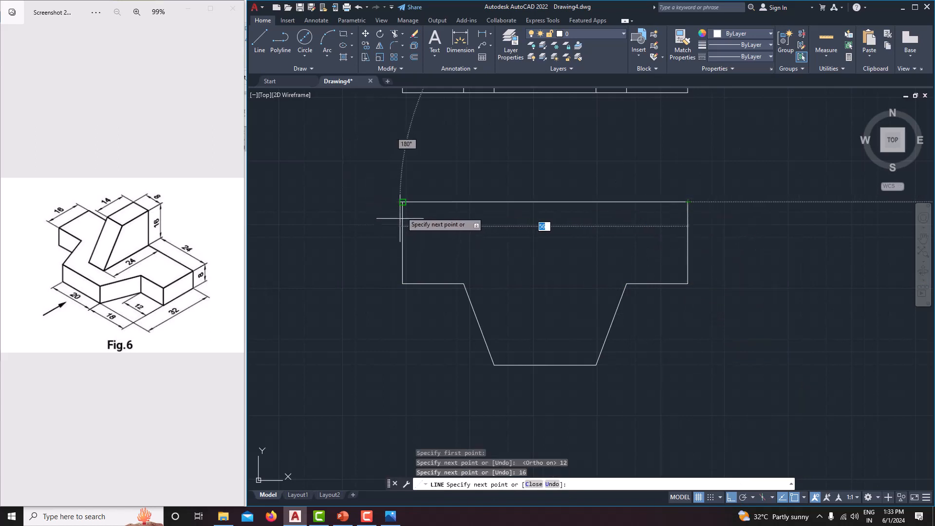
pyautogui.click(402, 202)
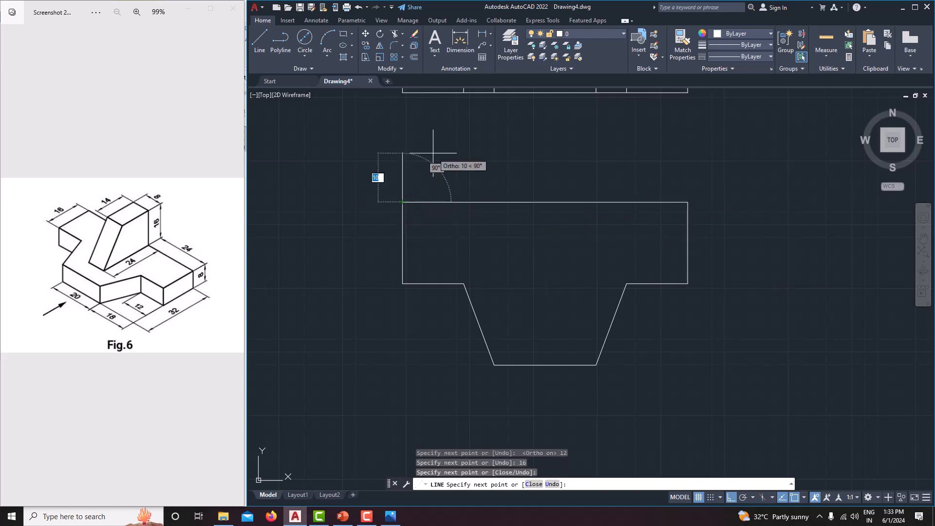
pyautogui.rightClick(428, 154)
pyautogui.click(458, 170)
# Step: Draw a vertical helper line from the midpoint of the top view's back edge down past its front edge
pyautogui.moveTo(551, 218); pyautogui.dragTo(570, 228, button='middle')
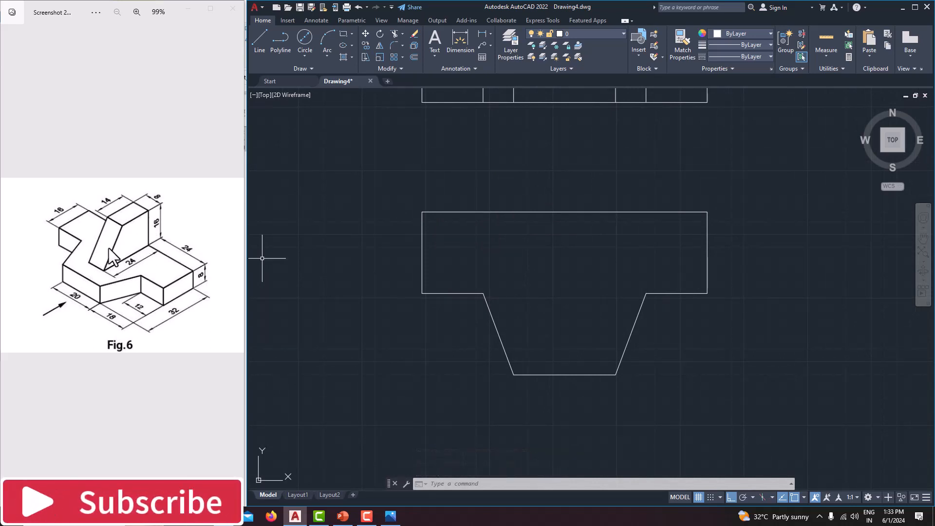
pyautogui.click(261, 43)
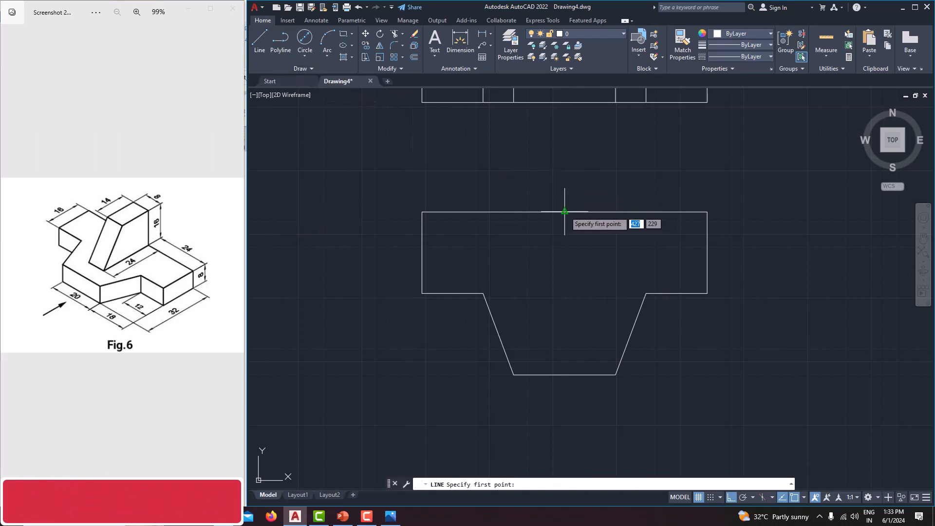
pyautogui.click(564, 212)
pyautogui.click(565, 424)
pyautogui.rightClick(740, 343)
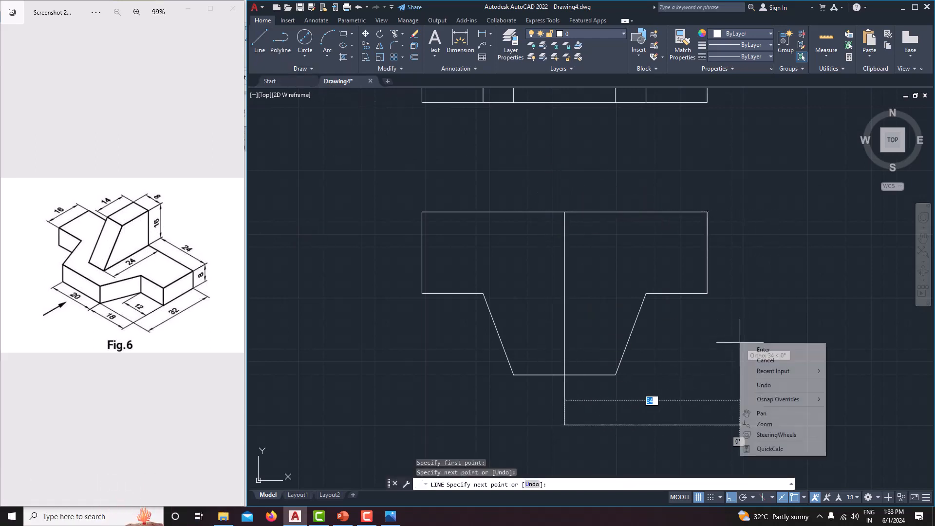
pyautogui.click(766, 360)
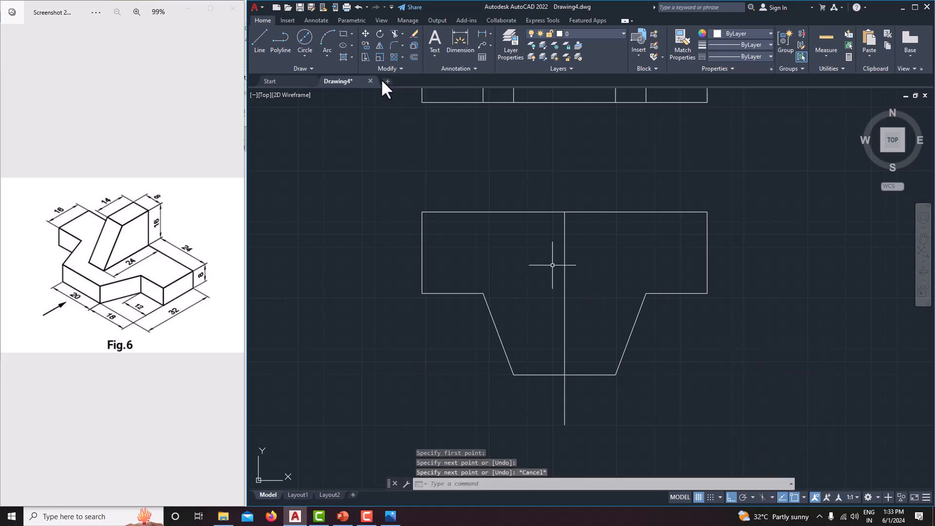
# Step: From the back edge's midpoint, draw the rib 4 mm left, 24 mm down, 8 mm right and up to the edge, and erase the vertical helper line
pyautogui.click(262, 41)
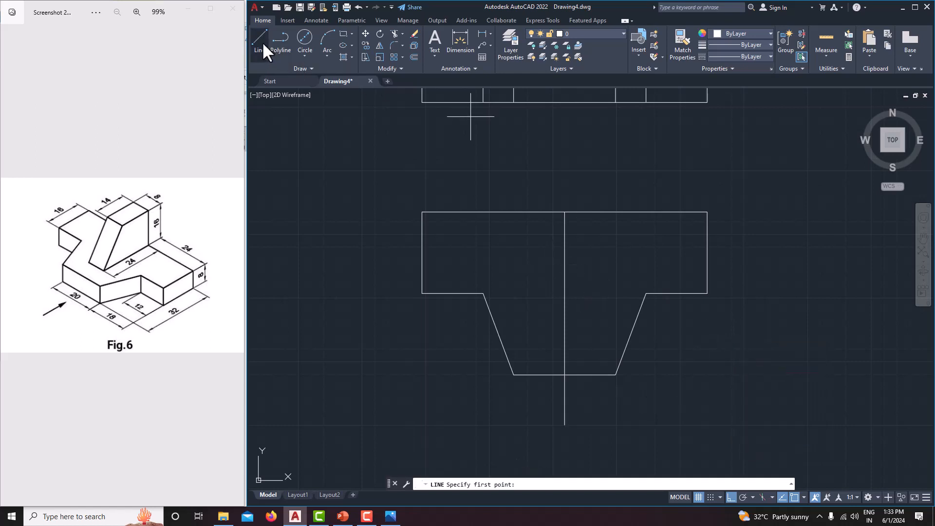
pyautogui.click(565, 211)
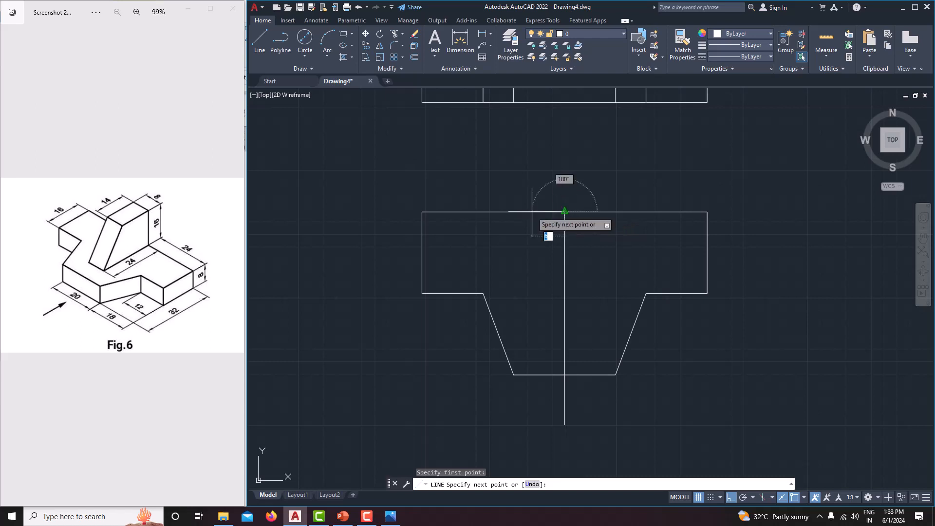
pyautogui.write('4')
pyautogui.press('Return')
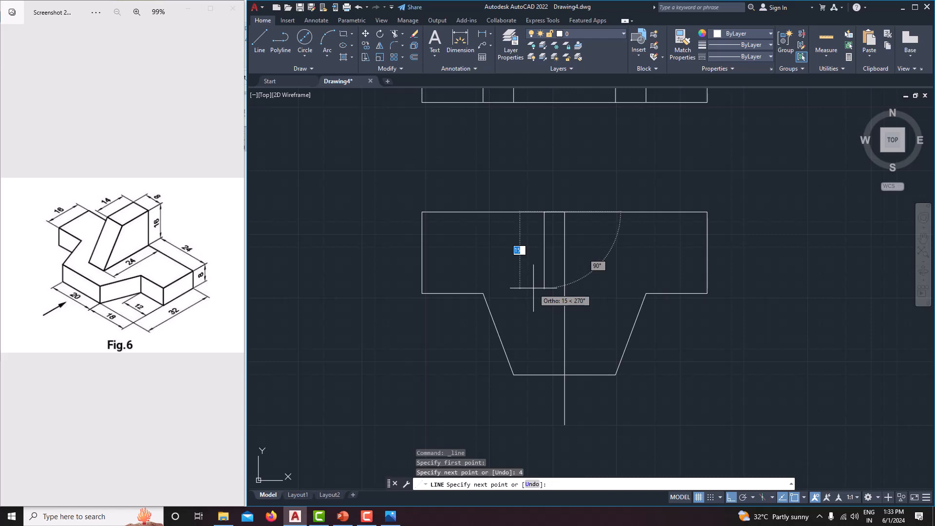
pyautogui.write('24')
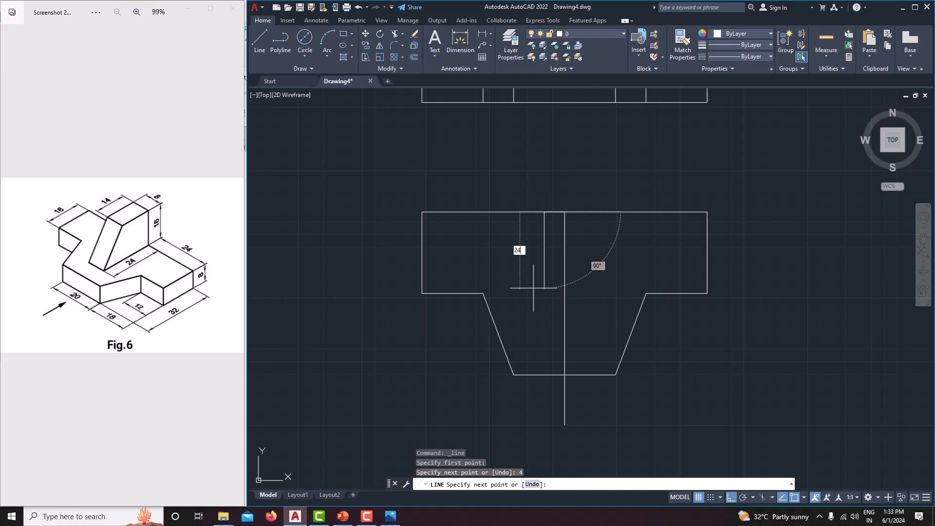
pyautogui.press('Return')
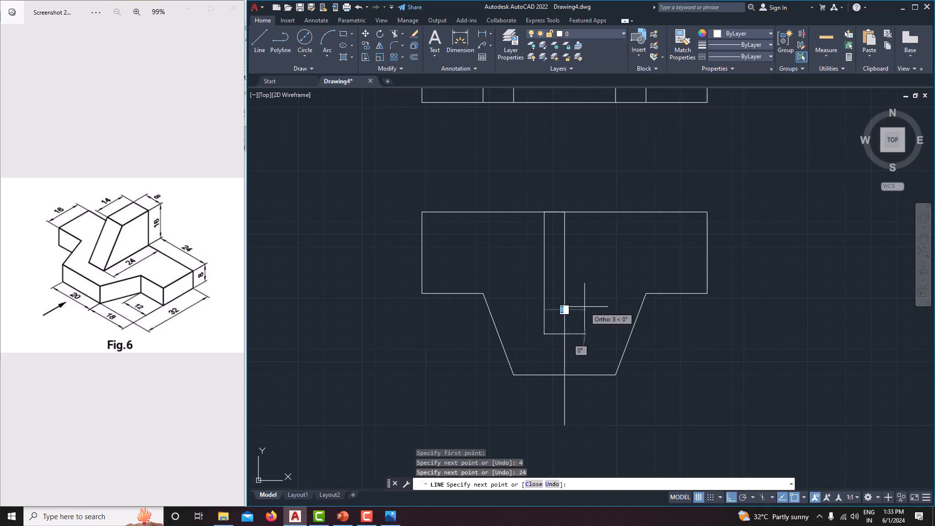
pyautogui.write('8')
pyautogui.press('Return')
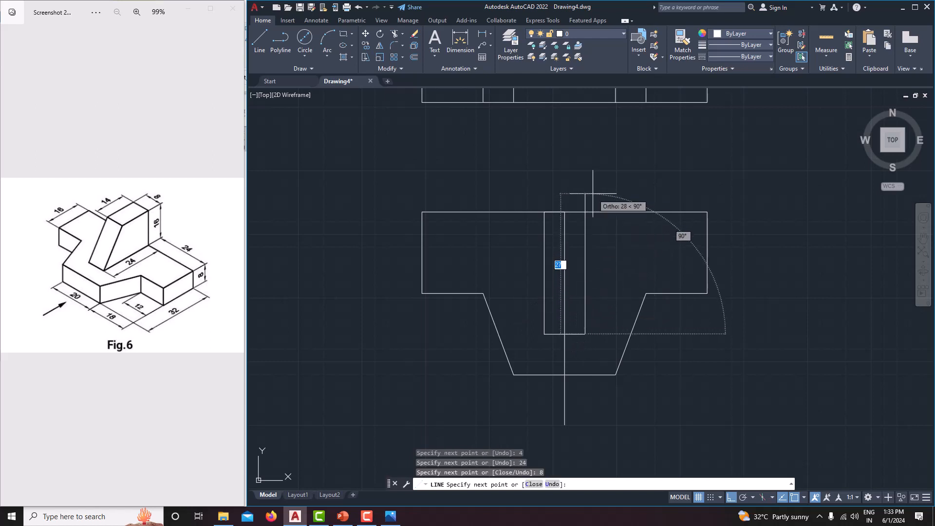
pyautogui.rightClick(600, 154)
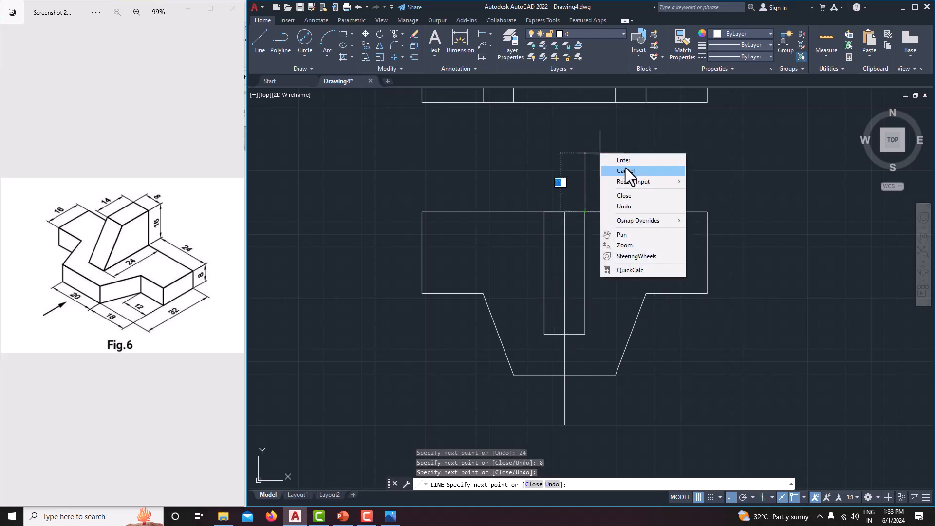
pyautogui.click(625, 166)
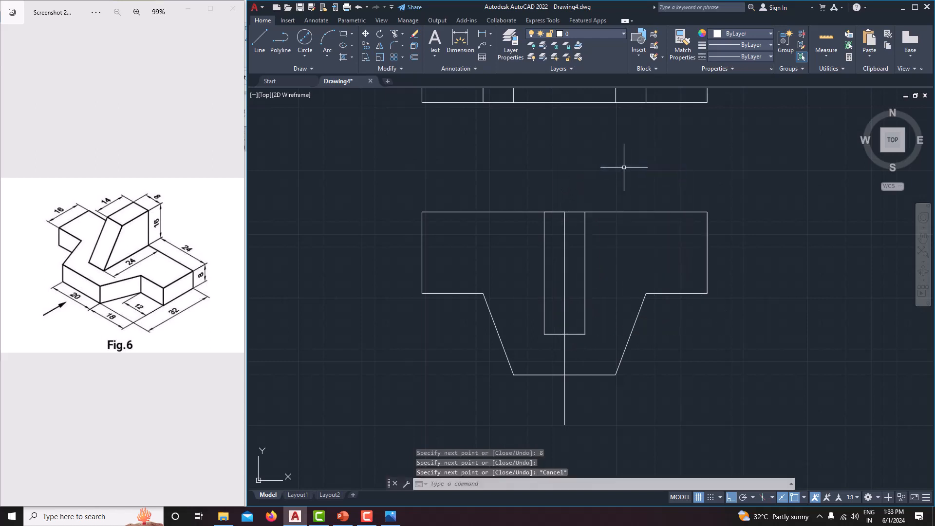
pyautogui.click(565, 232)
pyautogui.press('Delete')
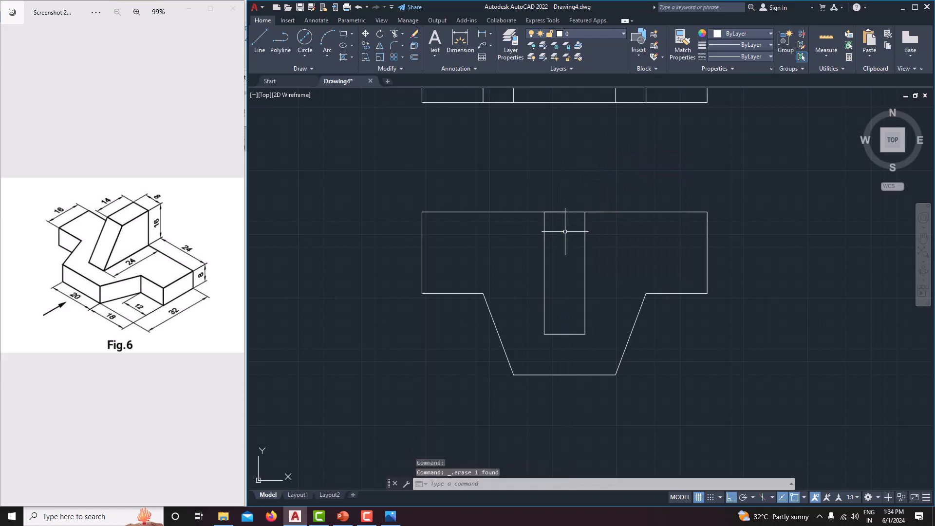
# Step: Draw a line from the rib's upper left corner 14 mm down and straight across to the rib's right edge
pyautogui.click(252, 45)
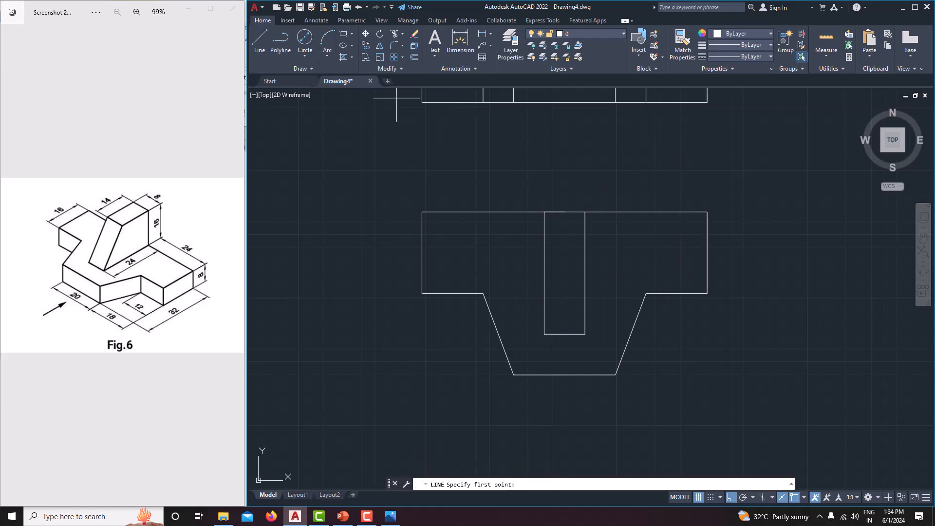
pyautogui.click(544, 212)
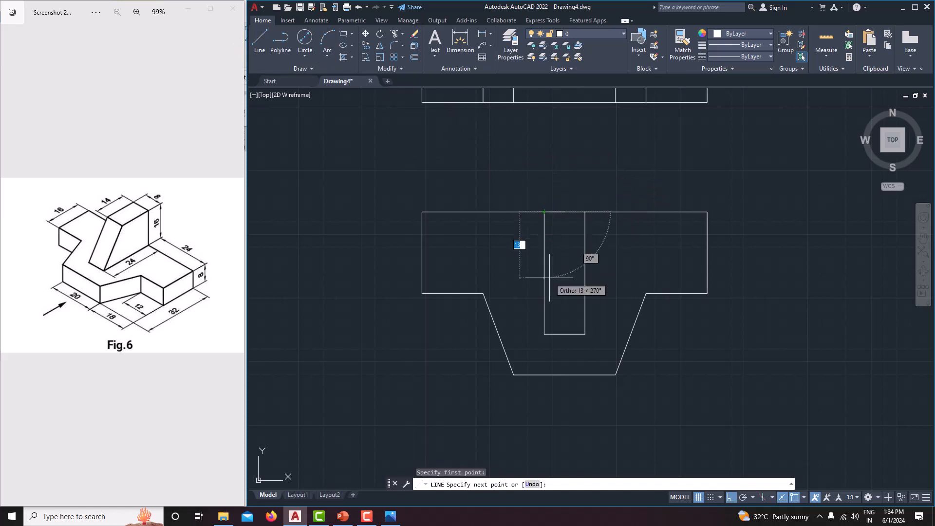
pyautogui.write('14')
pyautogui.press('Return')
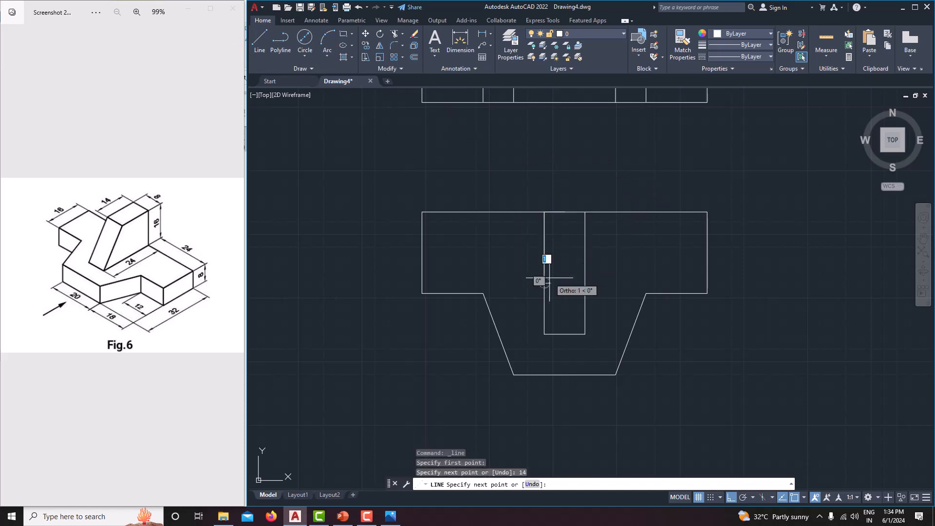
pyautogui.click(585, 283)
pyautogui.rightClick(633, 221)
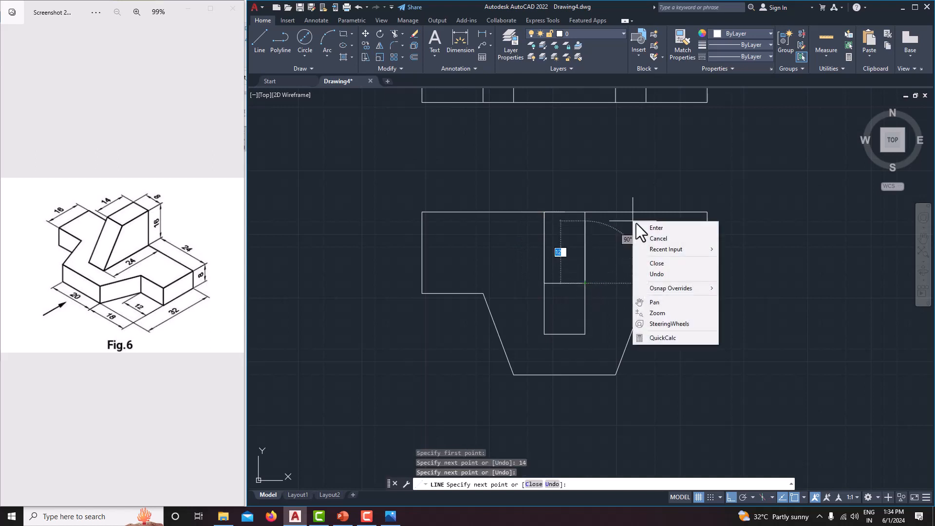
pyautogui.click(656, 239)
# Step: Start the side view left of the front view, drawing a 32 mm line leftwards aligned with the front view's base
pyautogui.scroll(-4, 636, 215)
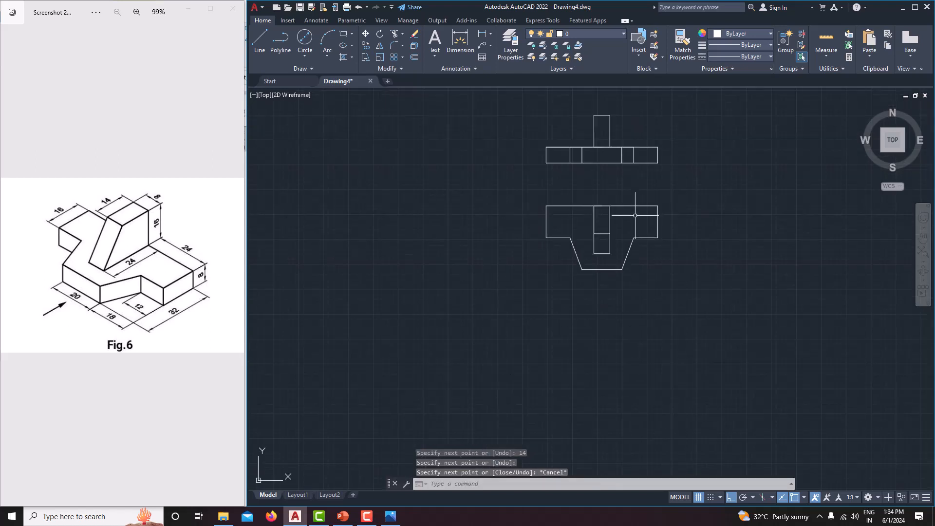
pyautogui.moveTo(635, 215)
pyautogui.mouseDown(button='middle')
pyautogui.moveTo(610, 244)
pyautogui.moveTo(564, 241)
pyautogui.mouseUp(button='middle')
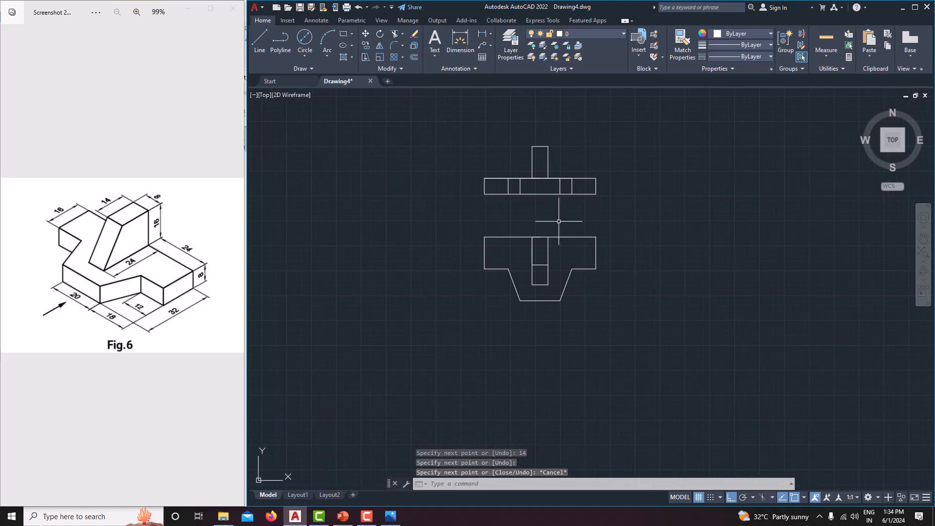
pyautogui.moveTo(613, 274); pyautogui.dragTo(642, 283, button='middle')
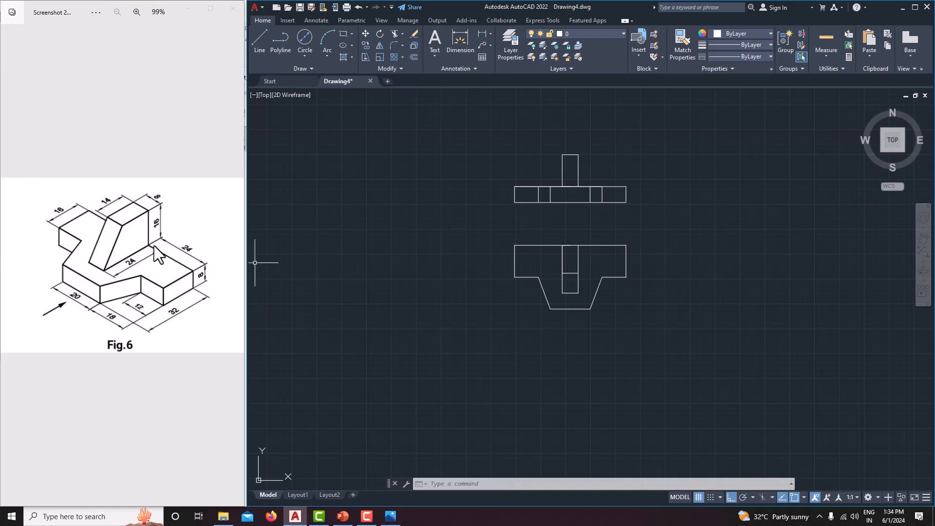
pyautogui.click(259, 41)
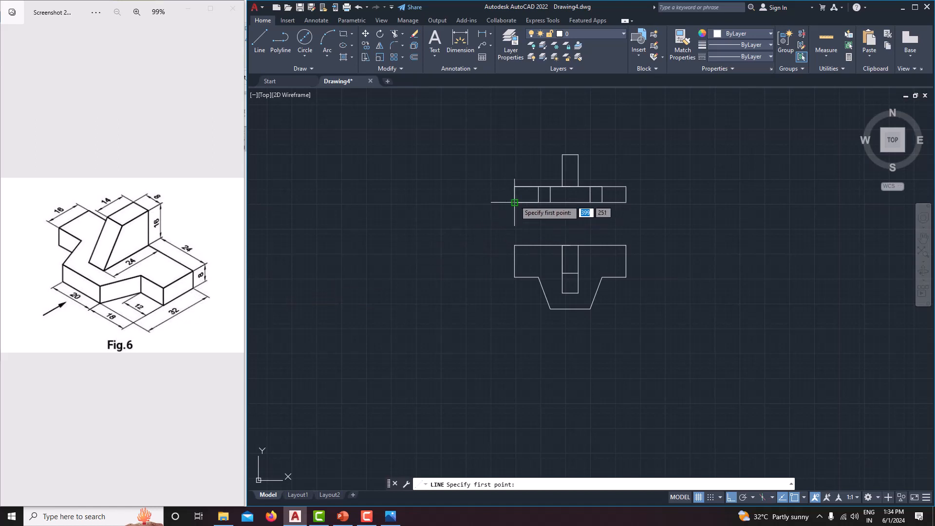
pyautogui.click(438, 203)
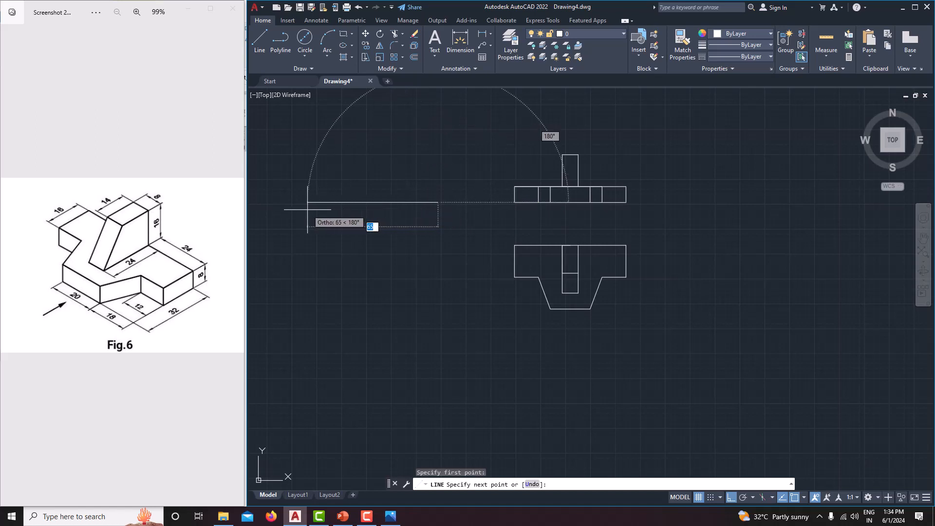
pyautogui.write('32')
pyautogui.press('Return')
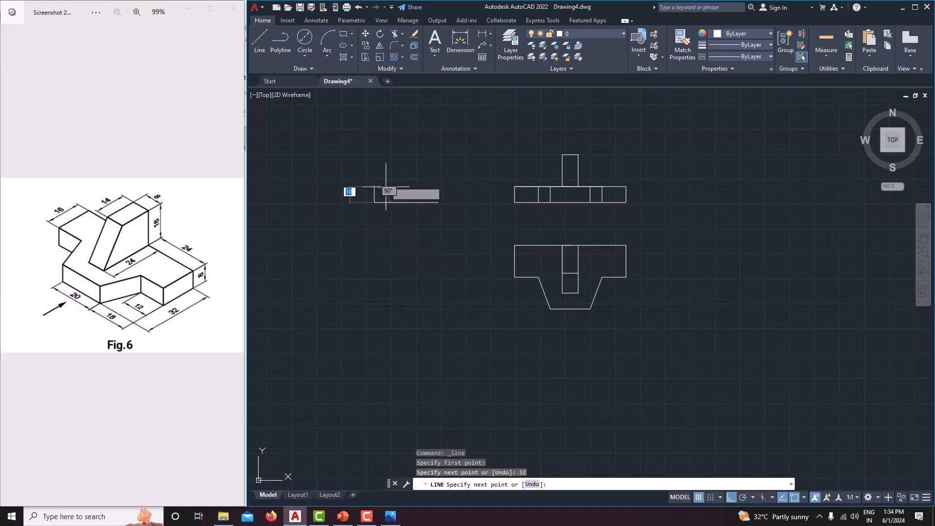
# Step: Complete the side view's base rectangle with lines 8 mm up, 32 mm right and down to the base line's starting point
pyautogui.scroll(2, 387, 181)
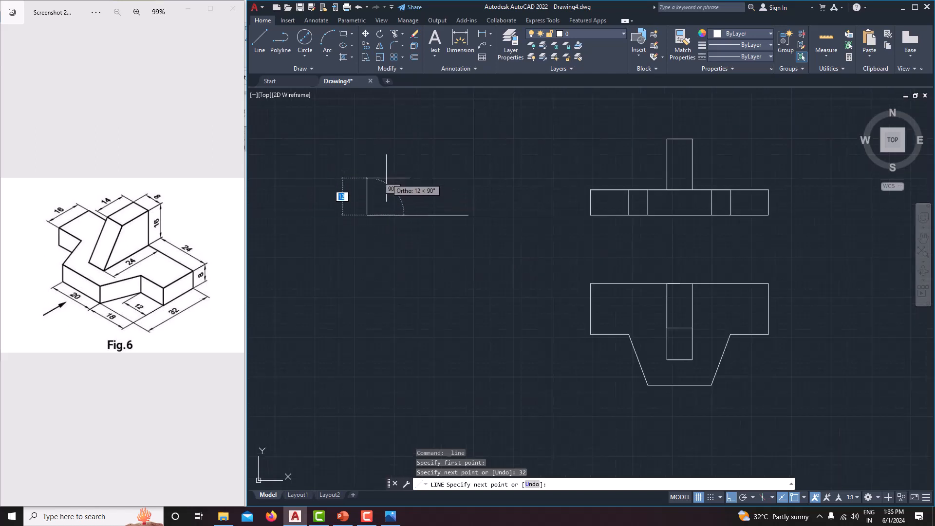
pyautogui.write('8')
pyautogui.press('Return')
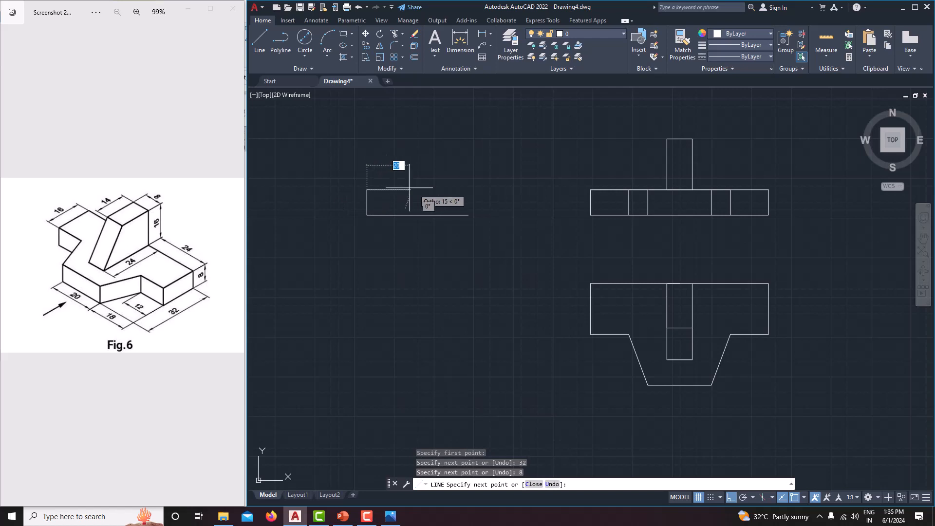
pyautogui.write('32')
pyautogui.press('Return')
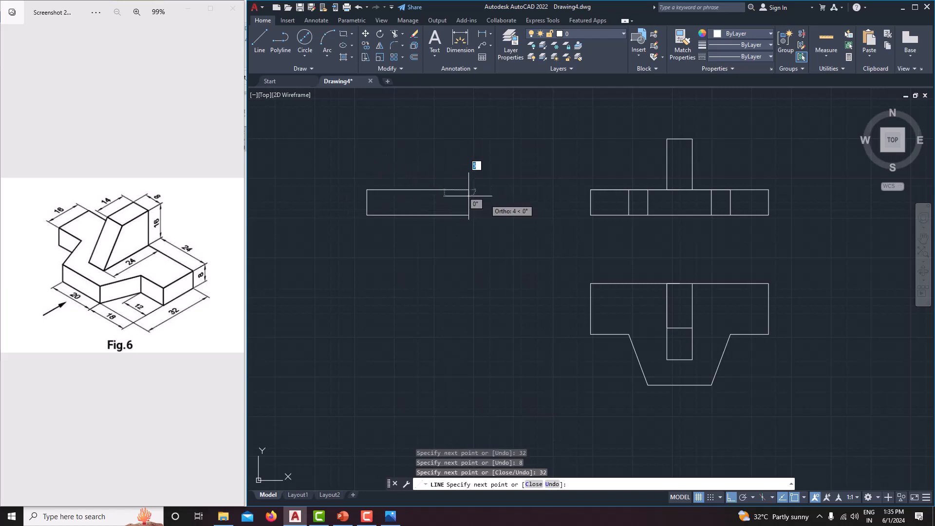
pyautogui.click(470, 215)
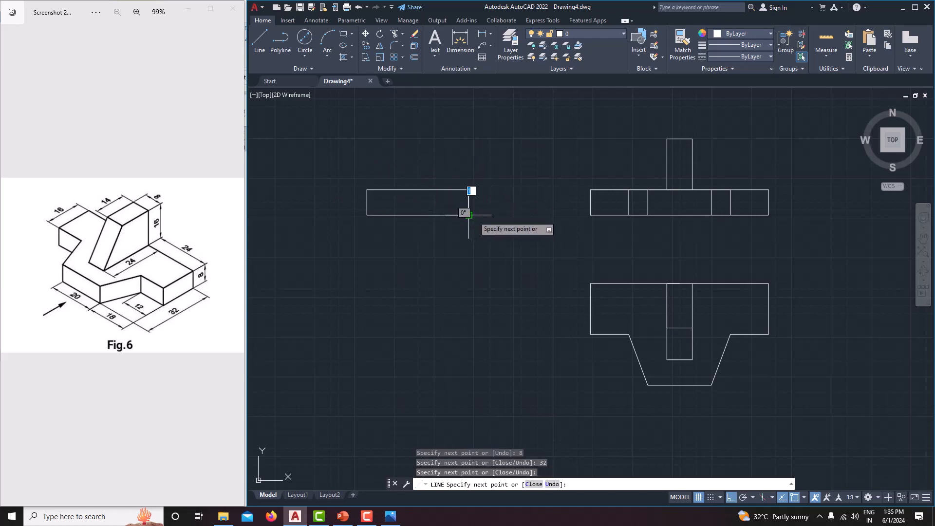
pyautogui.rightClick(501, 205)
pyautogui.click(526, 222)
pyautogui.scroll(-3, 575, 251)
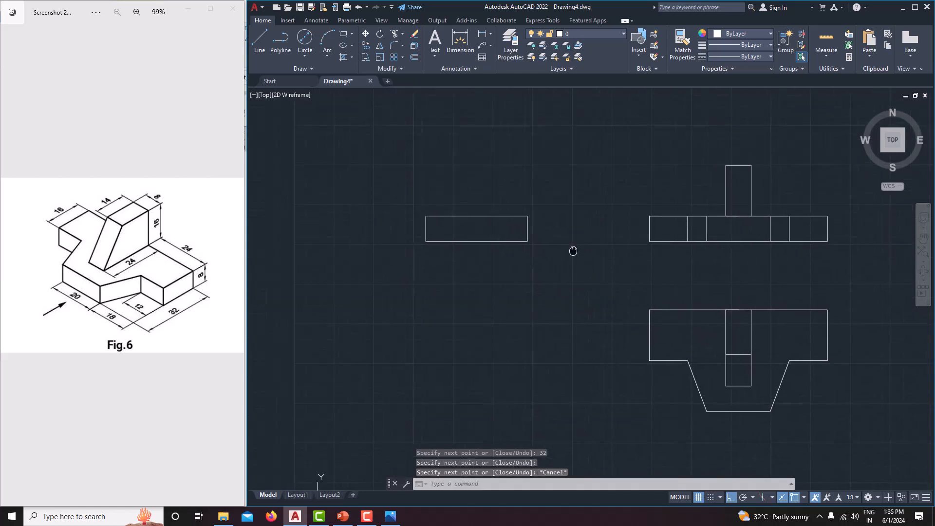
# Step: Draw a vertical line across the side view's base rectangle, from its upper edge's midpoint down to its lower edge
pyautogui.moveTo(534, 231)
pyautogui.mouseDown(button='middle')
pyautogui.moveTo(572, 253)
pyautogui.moveTo(519, 250)
pyautogui.moveTo(603, 261)
pyautogui.moveTo(540, 255)
pyautogui.moveTo(548, 236)
pyautogui.moveTo(593, 305)
pyautogui.moveTo(612, 253)
pyautogui.moveTo(590, 249)
pyautogui.moveTo(594, 257)
pyautogui.mouseUp(button='middle')
pyautogui.scroll(2, 576, 253)
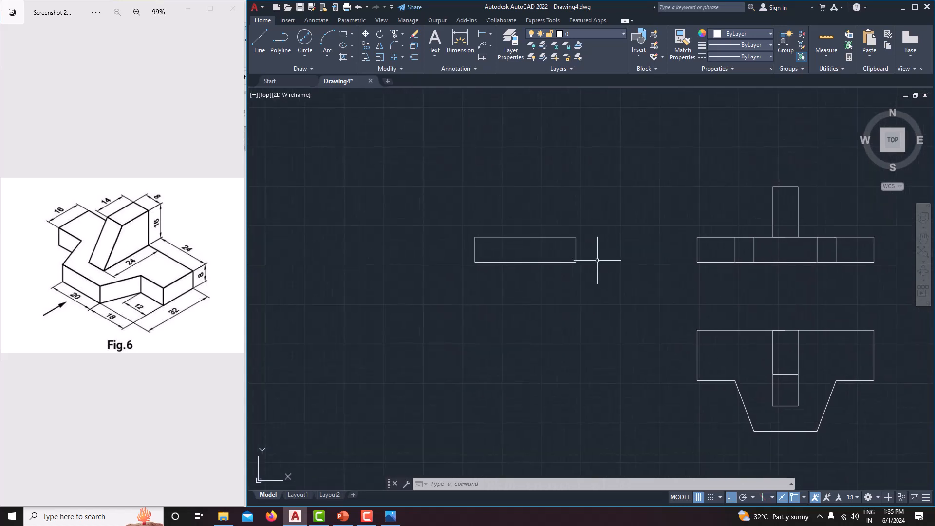
pyautogui.scroll(2, 597, 260)
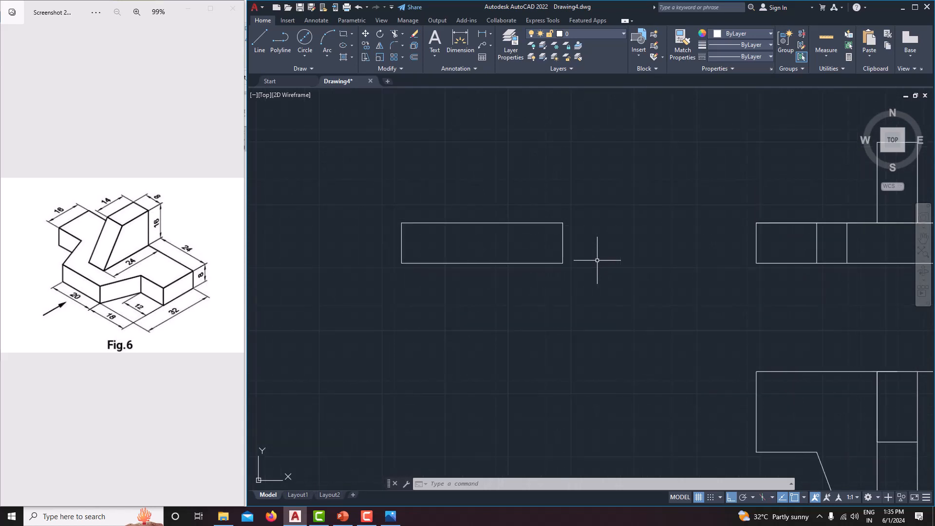
pyautogui.scroll(-2, 597, 260)
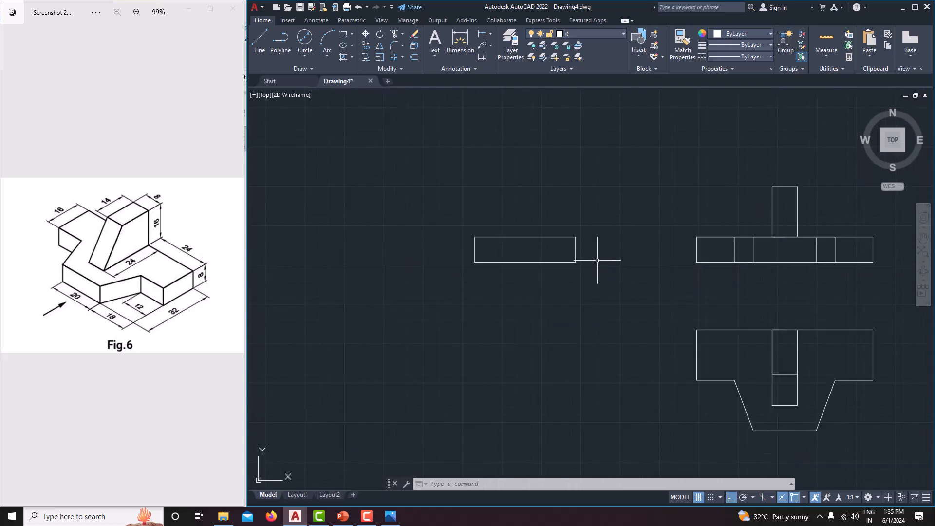
pyautogui.scroll(2, 598, 260)
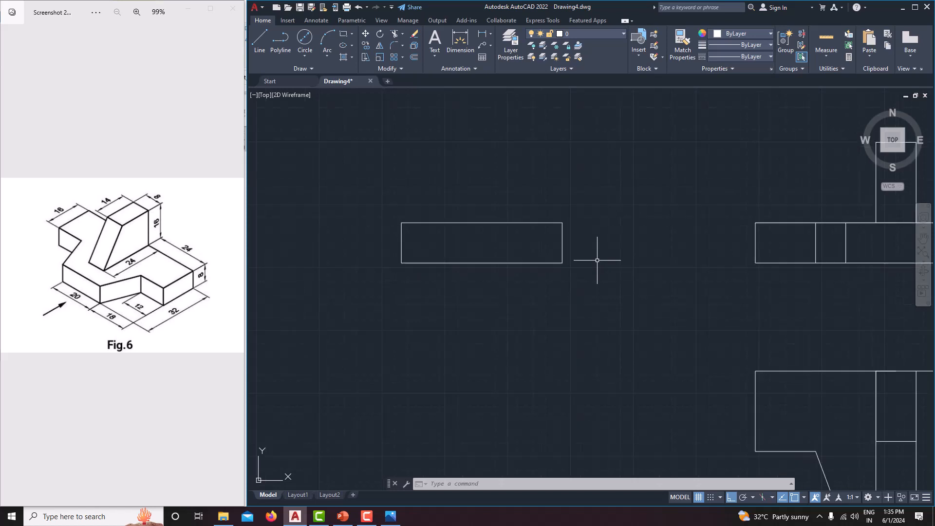
pyautogui.moveTo(599, 259)
pyautogui.mouseDown(button='middle')
pyautogui.moveTo(589, 267)
pyautogui.moveTo(606, 336)
pyautogui.moveTo(582, 299)
pyautogui.moveTo(593, 304)
pyautogui.moveTo(511, 307)
pyautogui.mouseUp(button='middle')
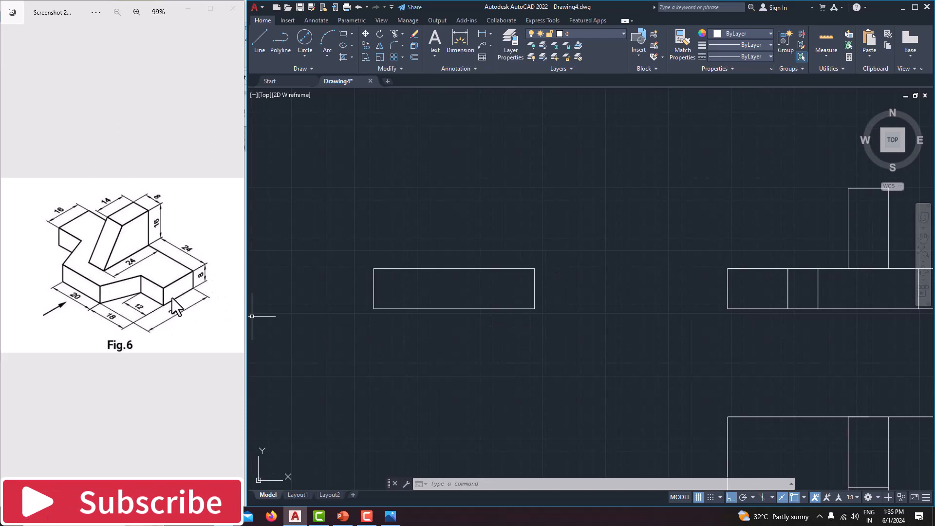
pyautogui.click(257, 37)
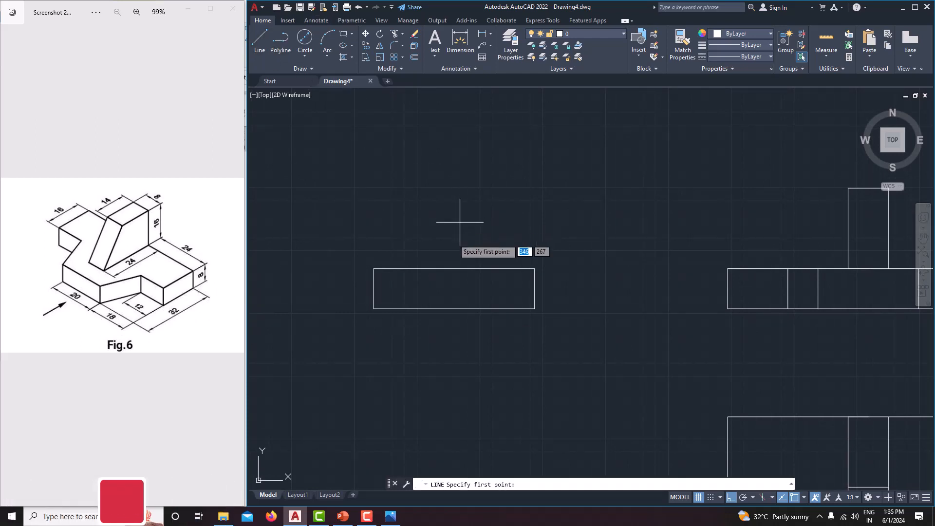
pyautogui.click(462, 269)
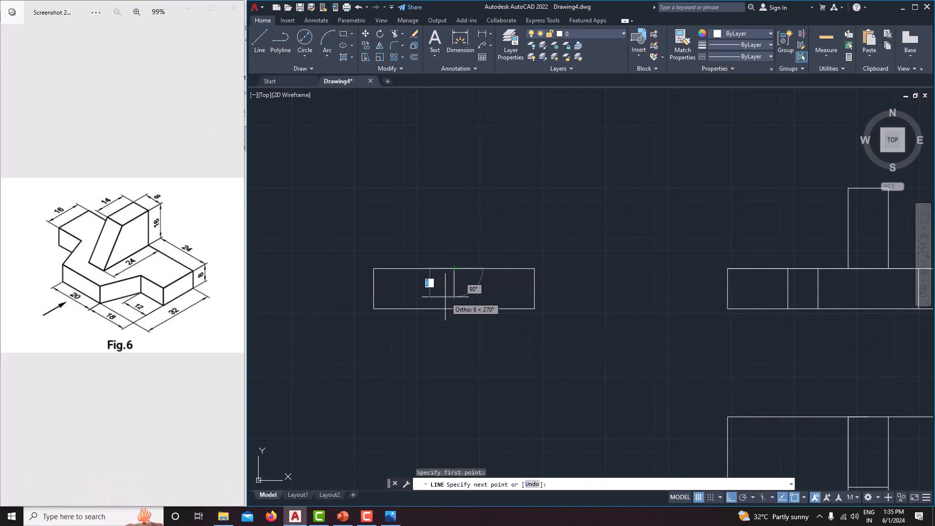
pyautogui.click(453, 308)
pyautogui.rightClick(488, 193)
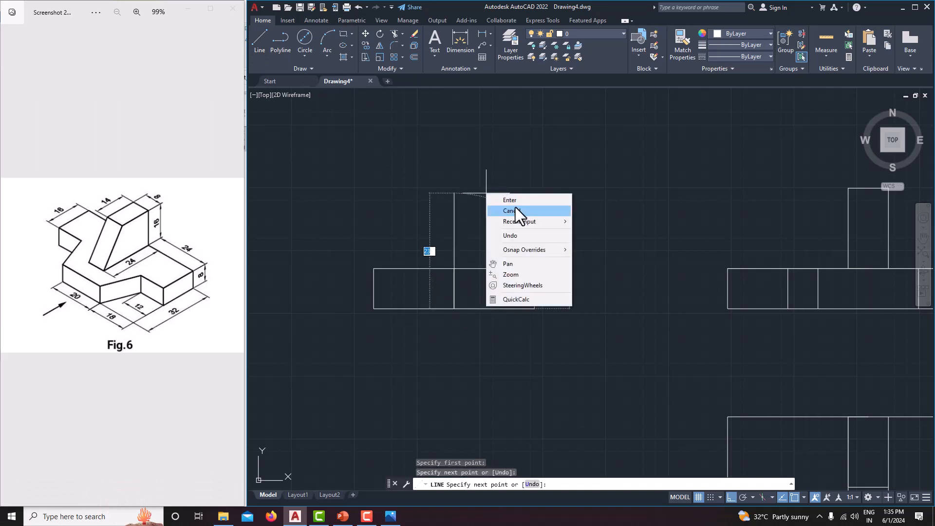
pyautogui.click(517, 210)
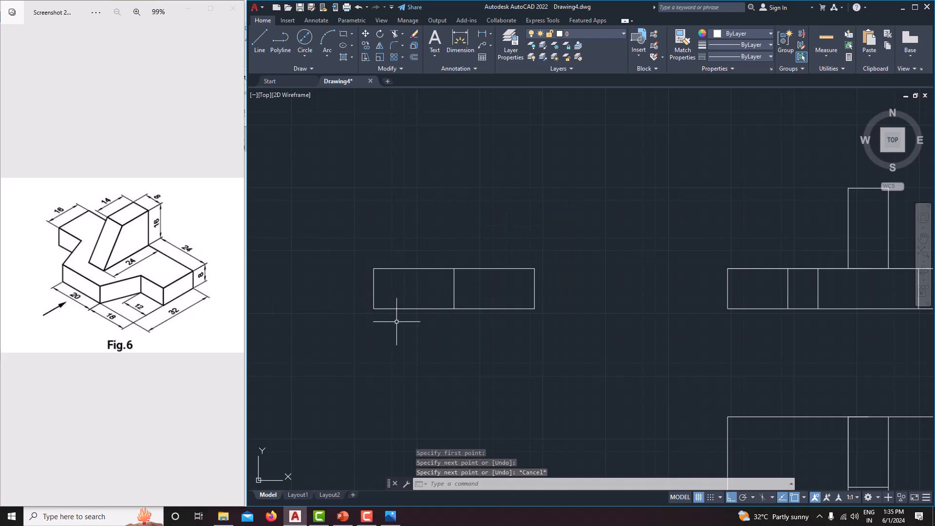
# Step: From the upper right corner of the side view's base, draw lines 16 mm up and 14 mm to the left
pyautogui.moveTo(432, 288); pyautogui.dragTo(443, 296, button='middle')
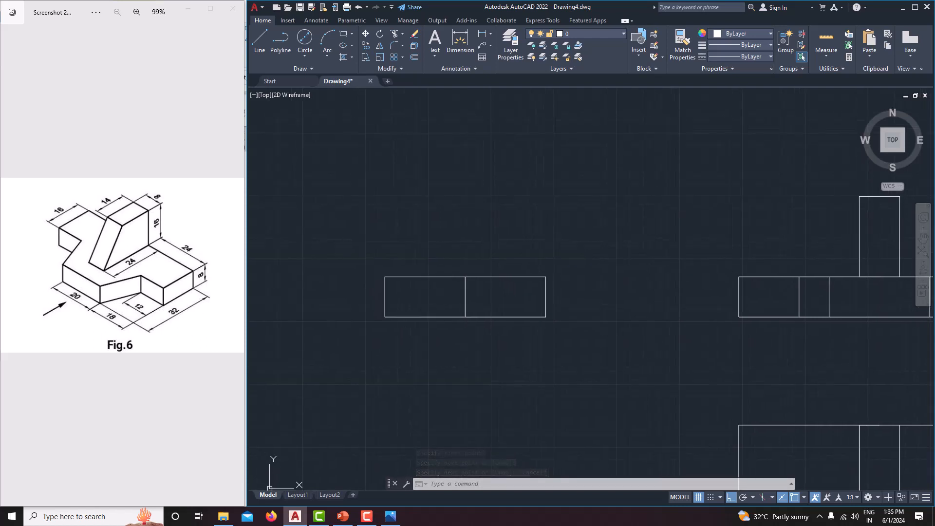
pyautogui.click(262, 37)
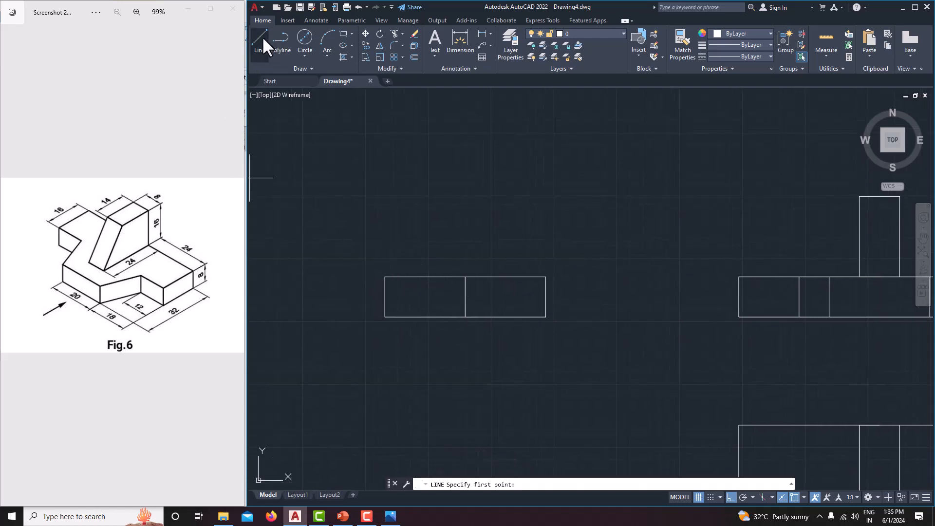
pyautogui.click(546, 277)
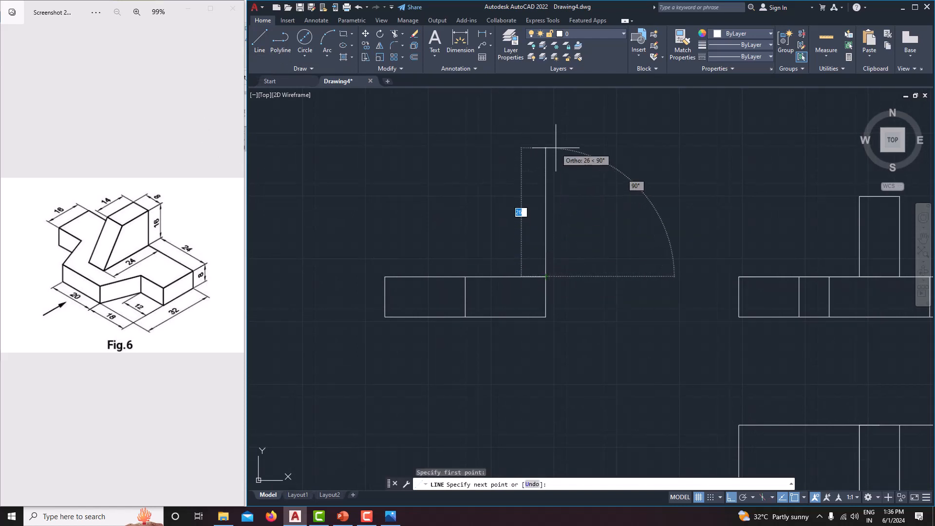
pyautogui.write('16')
pyautogui.press('Return')
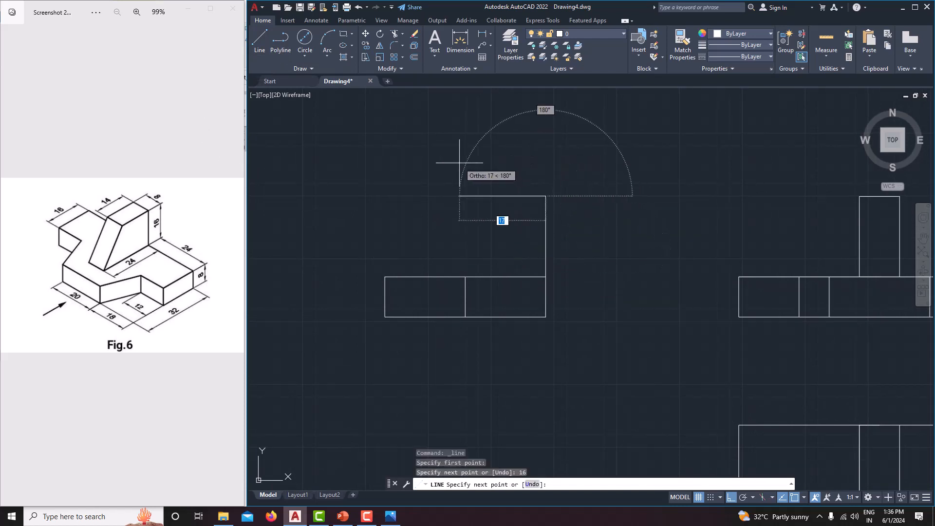
pyautogui.write('14')
pyautogui.press('Return')
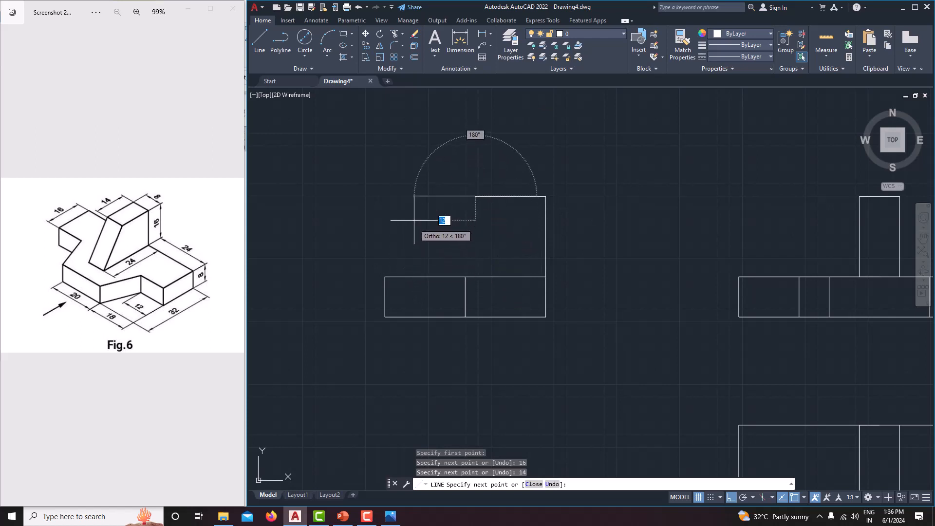
pyautogui.rightClick(415, 227)
pyautogui.click(438, 243)
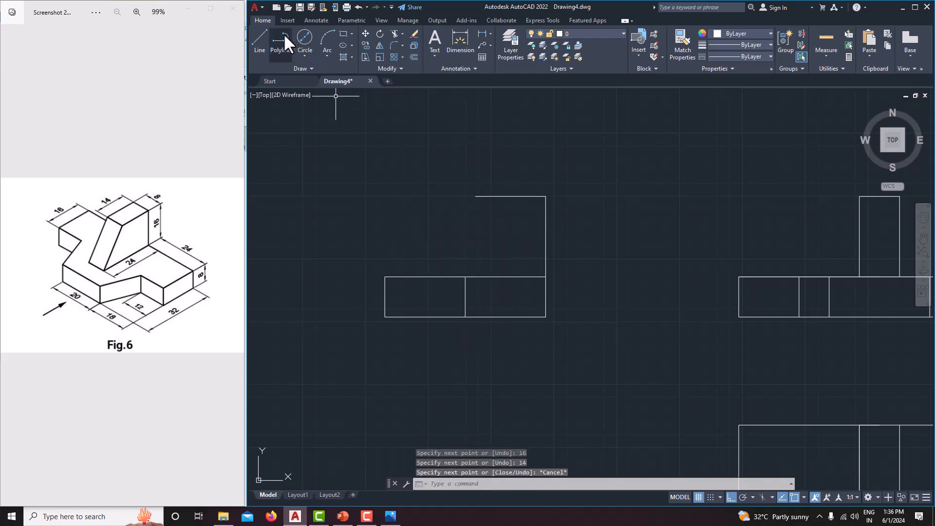
# Step: From the same corner, draw a line 24 mm left along the base, continuing with a slanted line to the free end of the 14 mm line
pyautogui.click(266, 37)
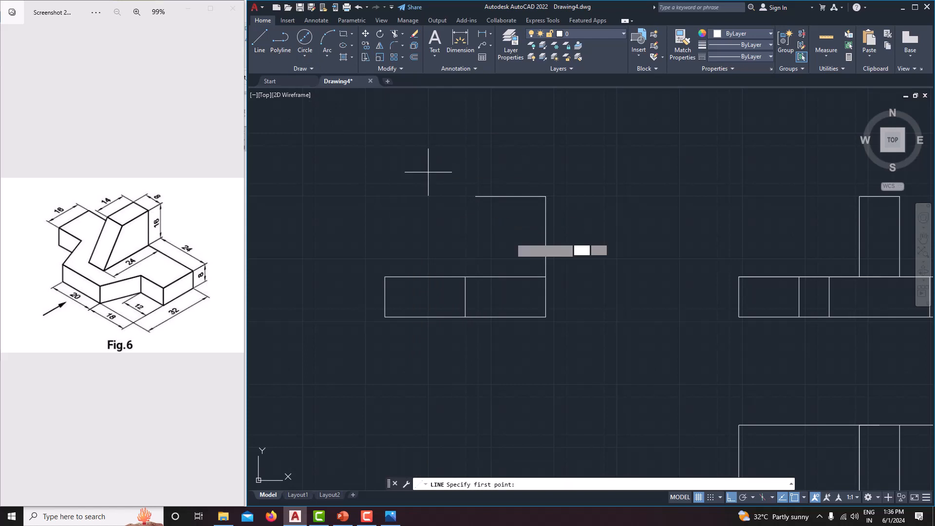
pyautogui.click(546, 277)
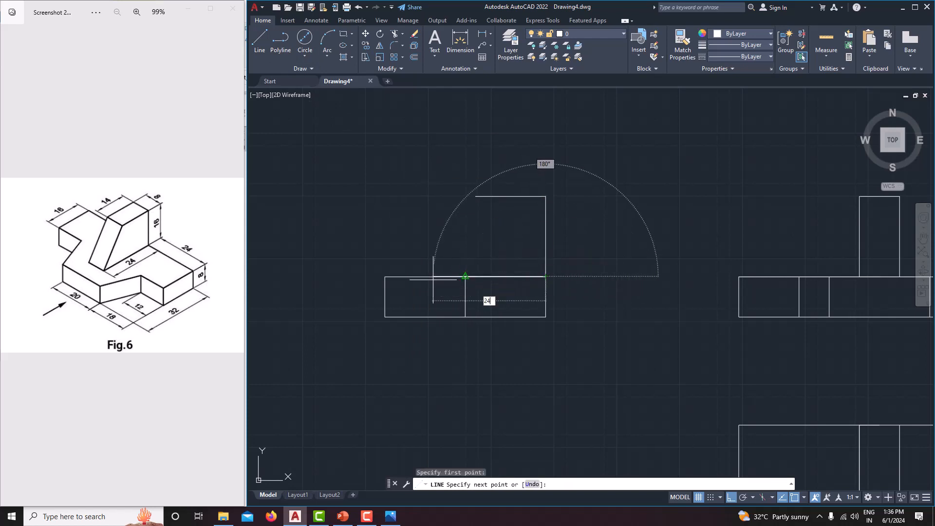
pyautogui.press('Return')
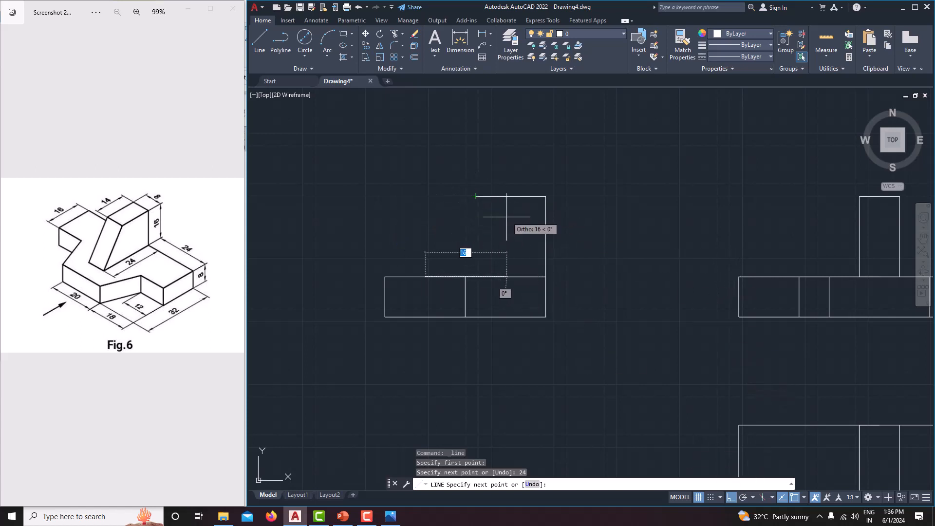
pyautogui.click(732, 496)
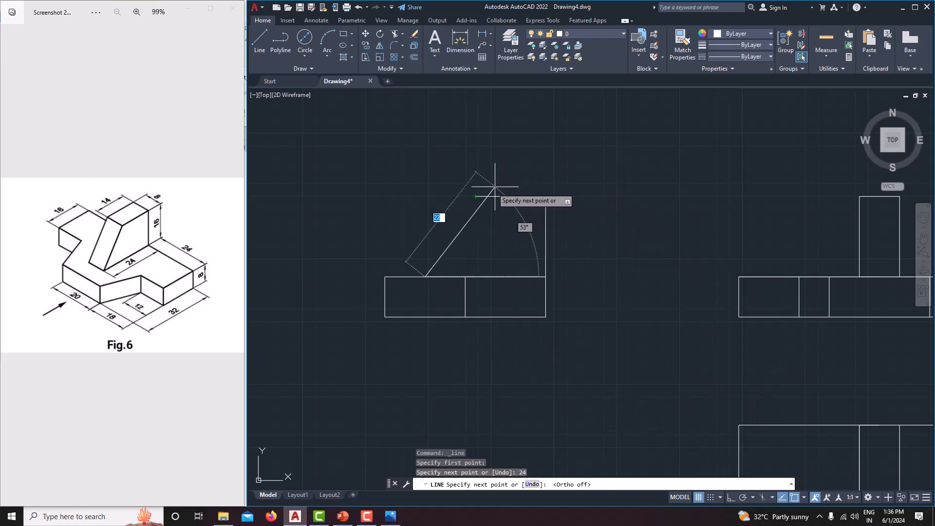
pyautogui.click(475, 197)
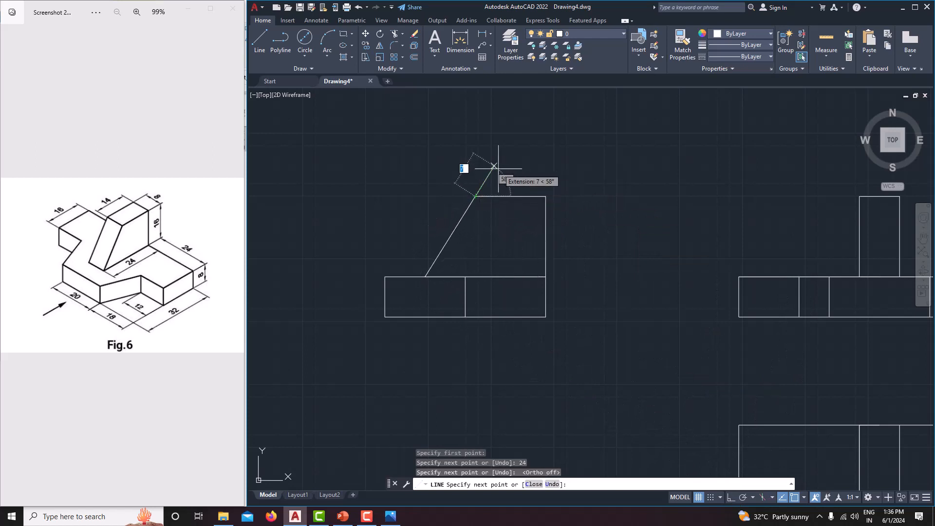
pyautogui.rightClick(512, 167)
pyautogui.click(527, 189)
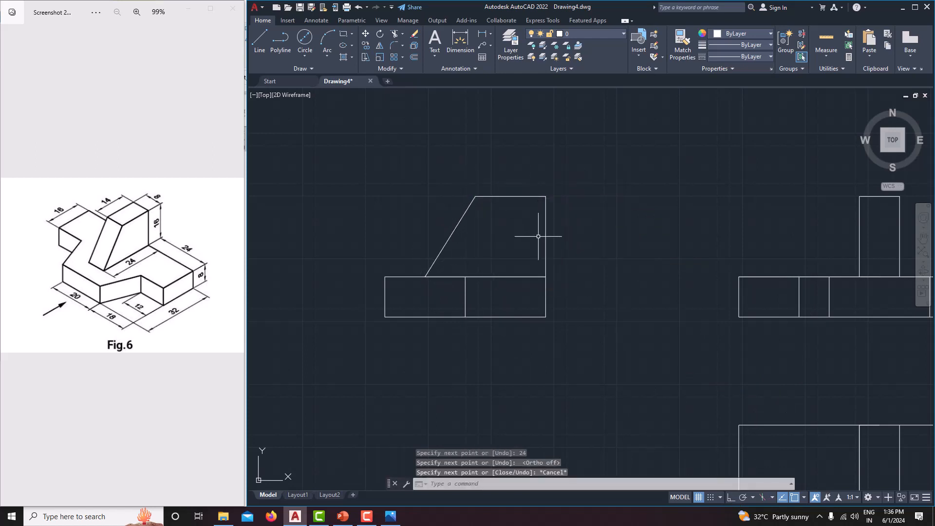
# Step: Add a linear dimension for the front view's overall width, placed just below its base
pyautogui.scroll(-3, 538, 237)
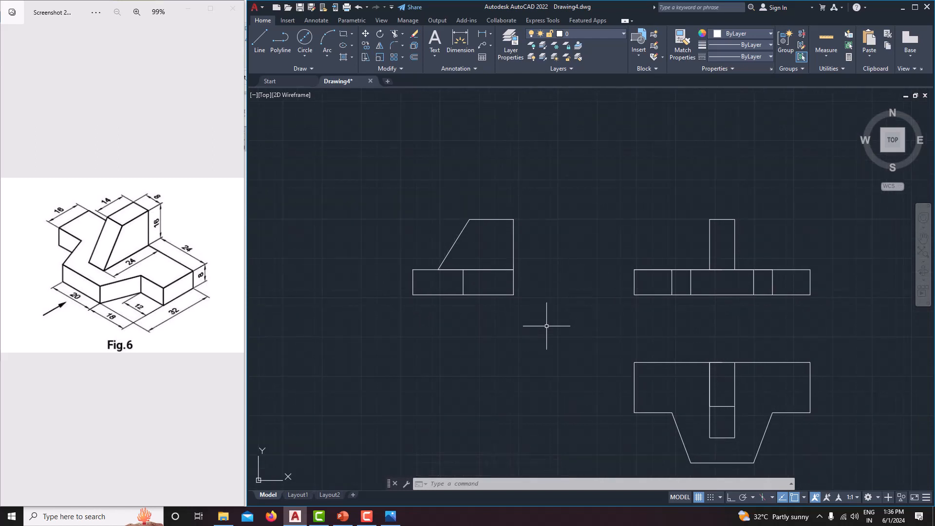
pyautogui.moveTo(546, 326); pyautogui.dragTo(497, 277, button='middle')
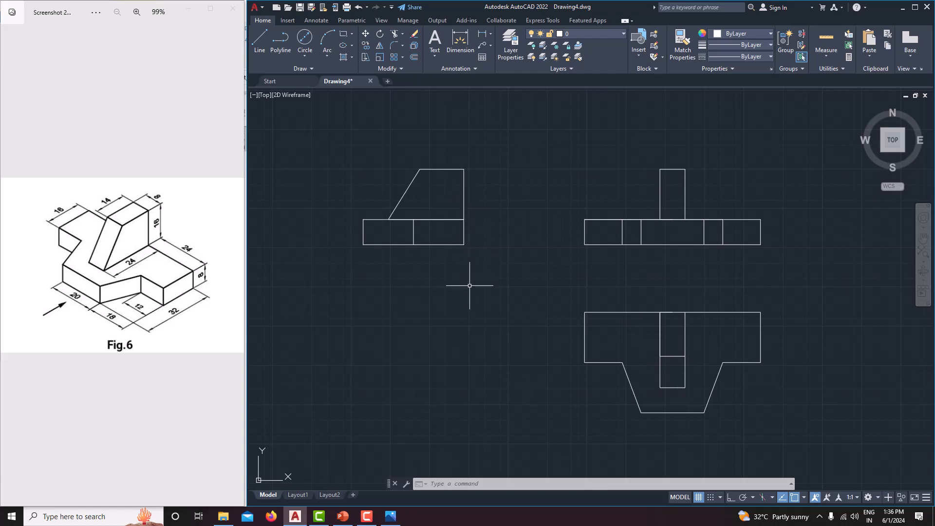
pyautogui.click(490, 34)
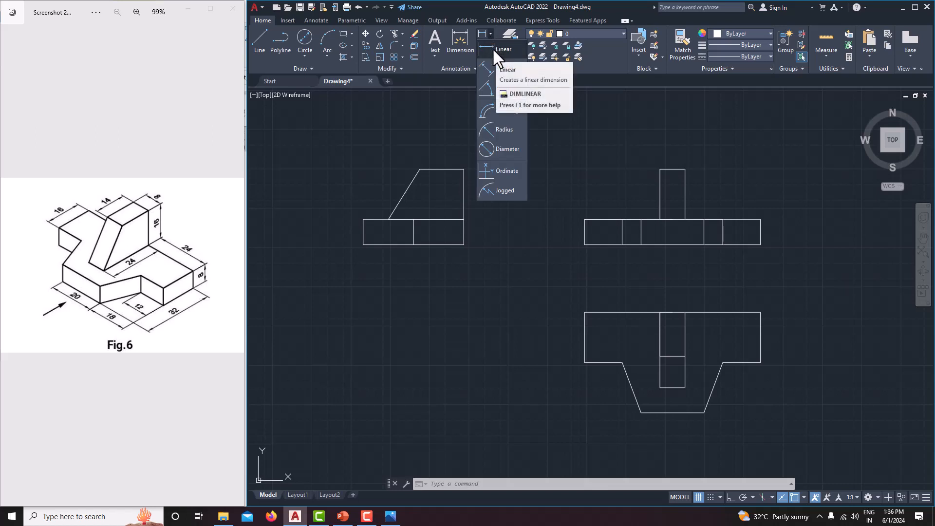
pyautogui.click(493, 47)
pyautogui.click(584, 244)
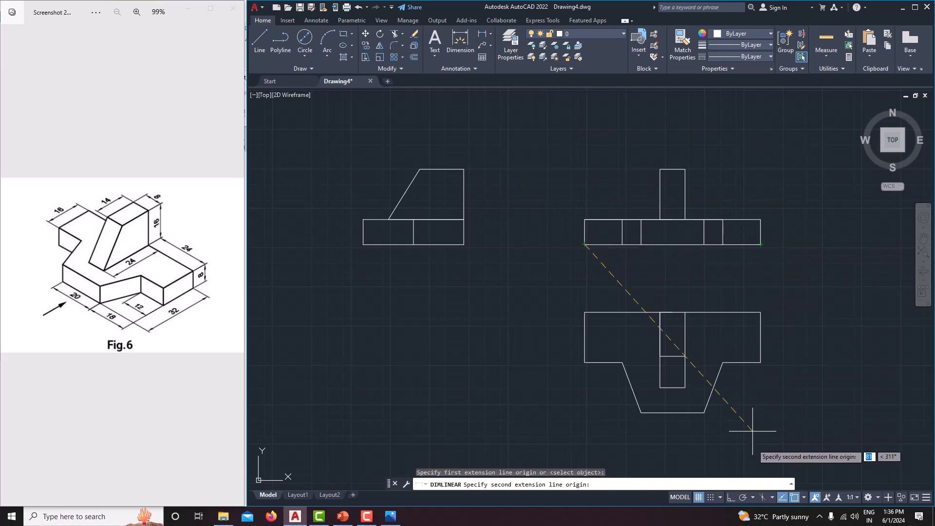
pyautogui.click(730, 497)
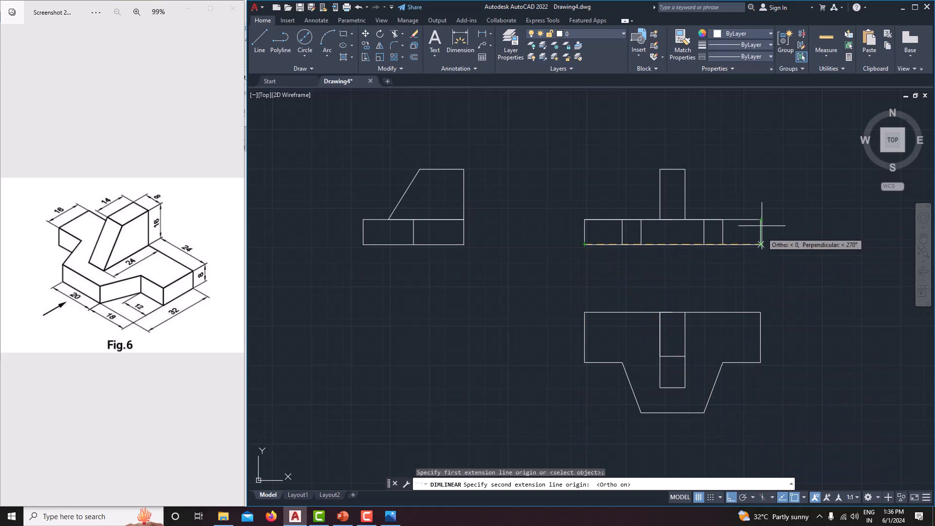
pyautogui.click(761, 244)
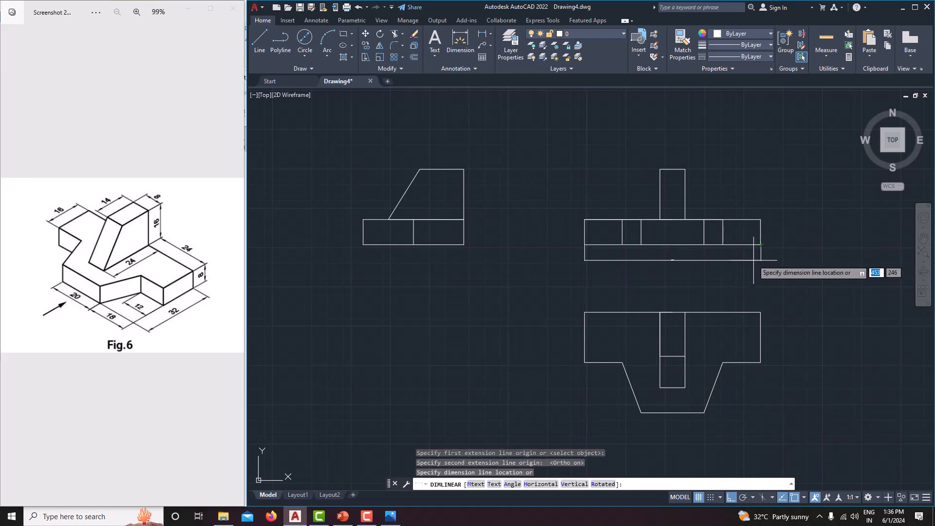
pyautogui.click(753, 258)
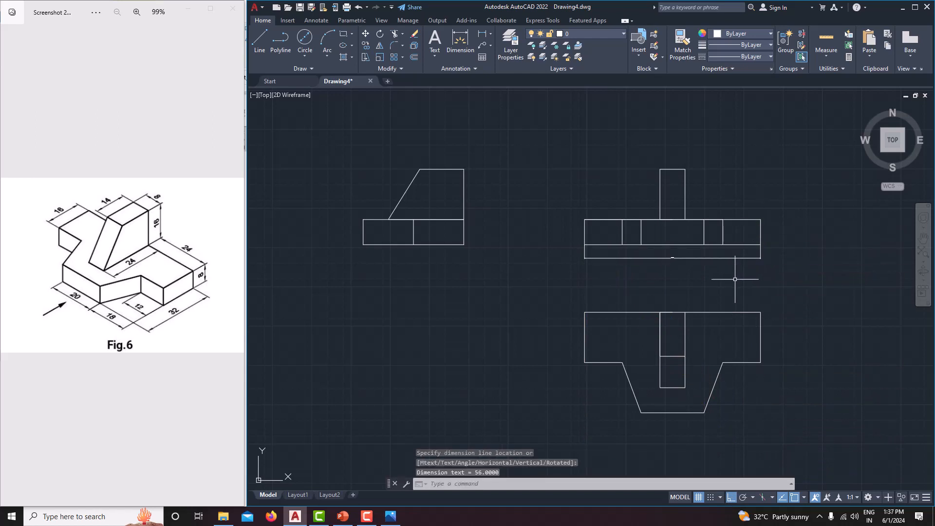
# Step: Modify the Standard dimension style with larger arrowheads and a text height of 4
pyautogui.moveTo(719, 281); pyautogui.dragTo(730, 285, button='middle')
pyautogui.scroll(6, 700, 268)
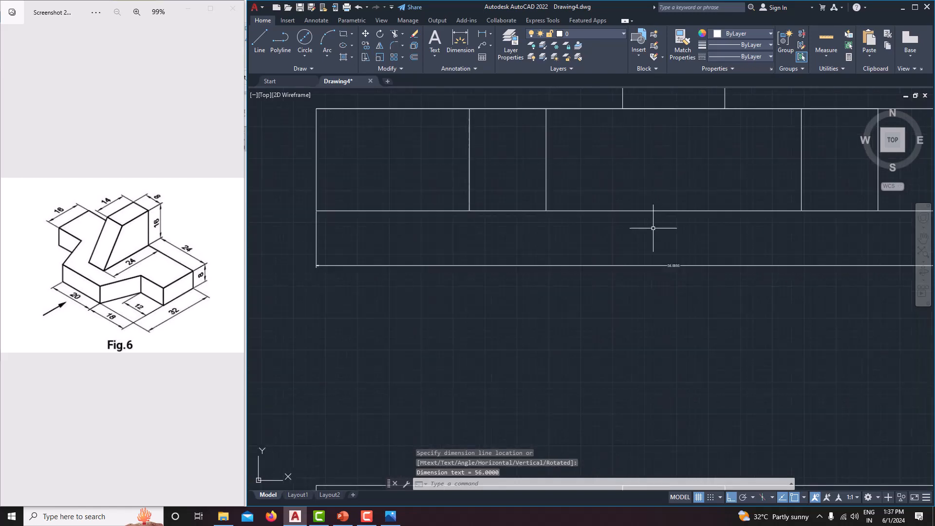
pyautogui.scroll(-4, 676, 246)
pyautogui.scroll(-3, 654, 242)
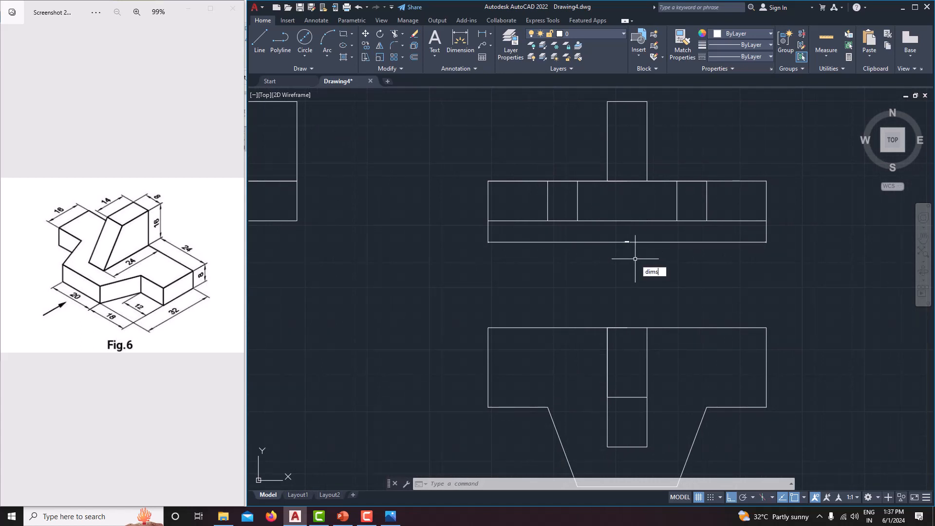
pyautogui.write('dimsty')
pyautogui.press('Return')
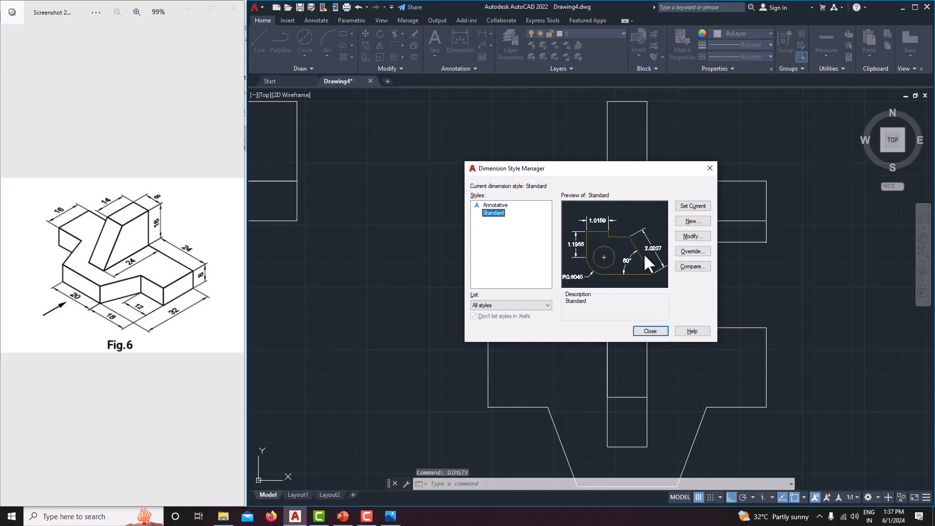
pyautogui.click(692, 235)
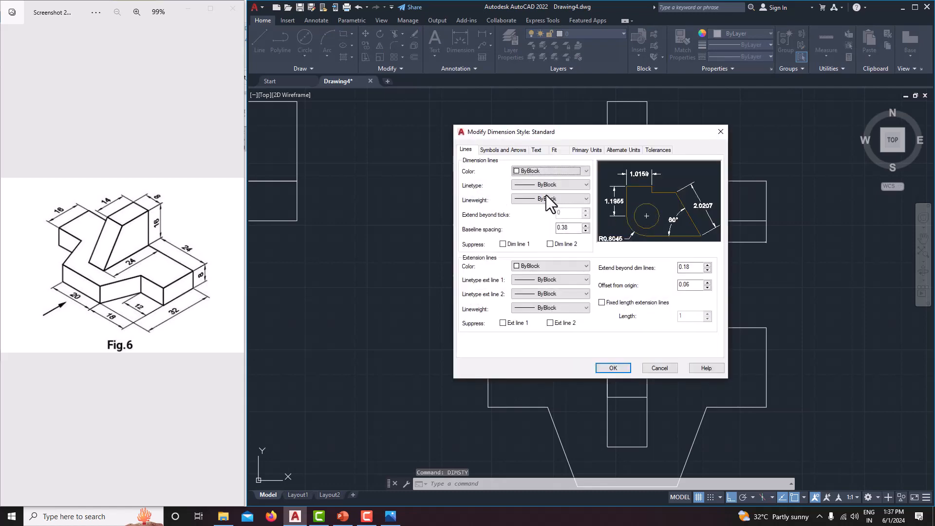
pyautogui.click(502, 150)
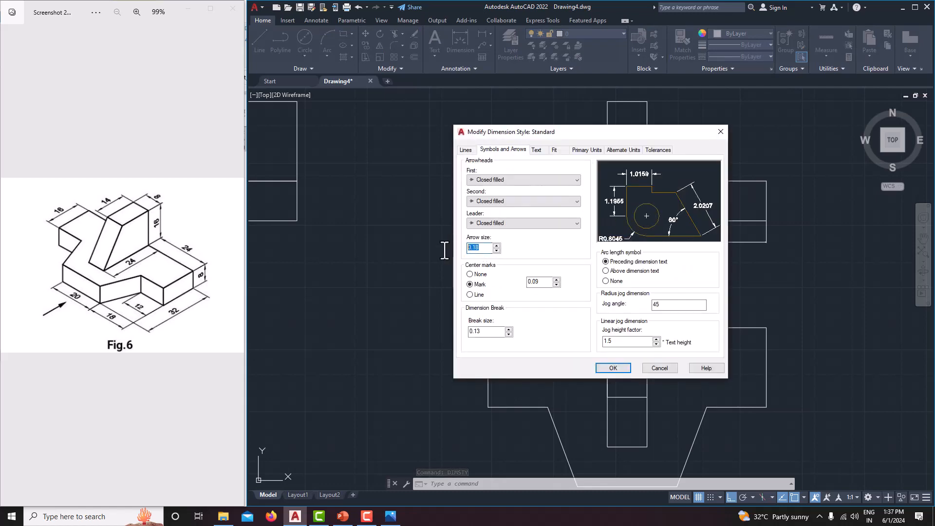
pyautogui.click(537, 149)
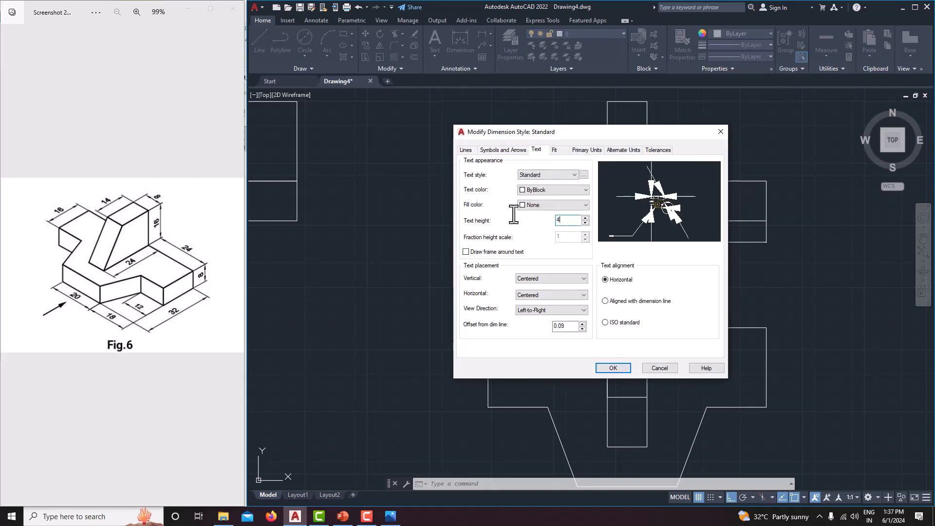
# Step: Set the Standard dimension style's linear precision to 0 in the primary units and close the style manager
pyautogui.click(587, 150)
pyautogui.click(550, 184)
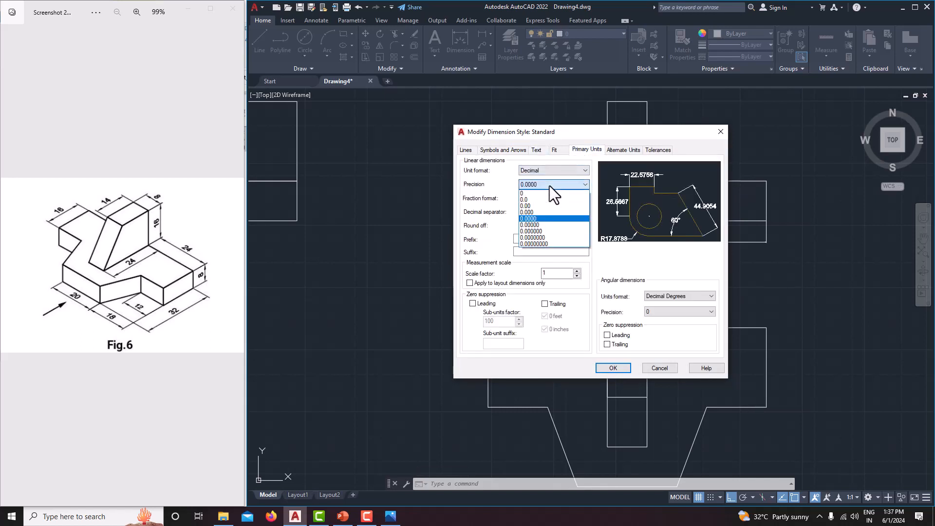
pyautogui.click(545, 192)
pyautogui.click(613, 367)
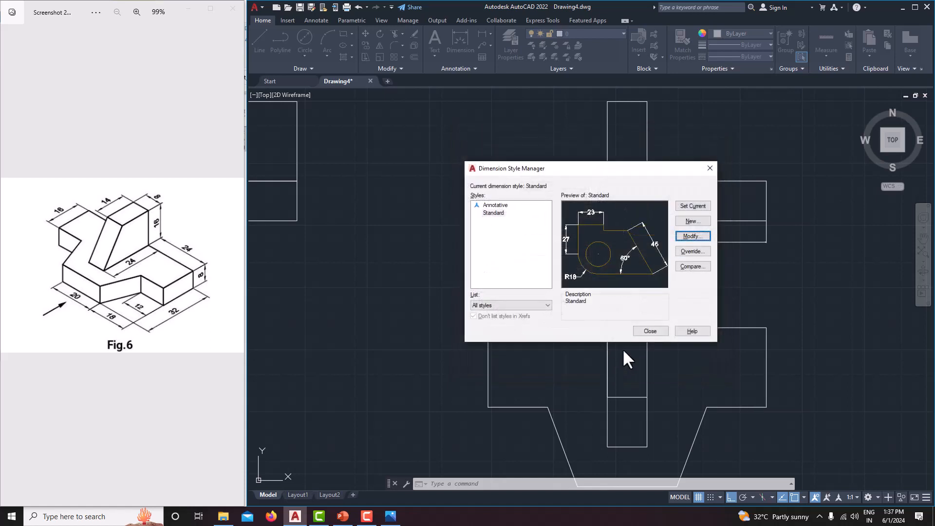
pyautogui.click(650, 331)
# Step: Add a vertical linear dimension for the front view's base thickness, placed just to the right of the base
pyautogui.scroll(-3, 628, 280)
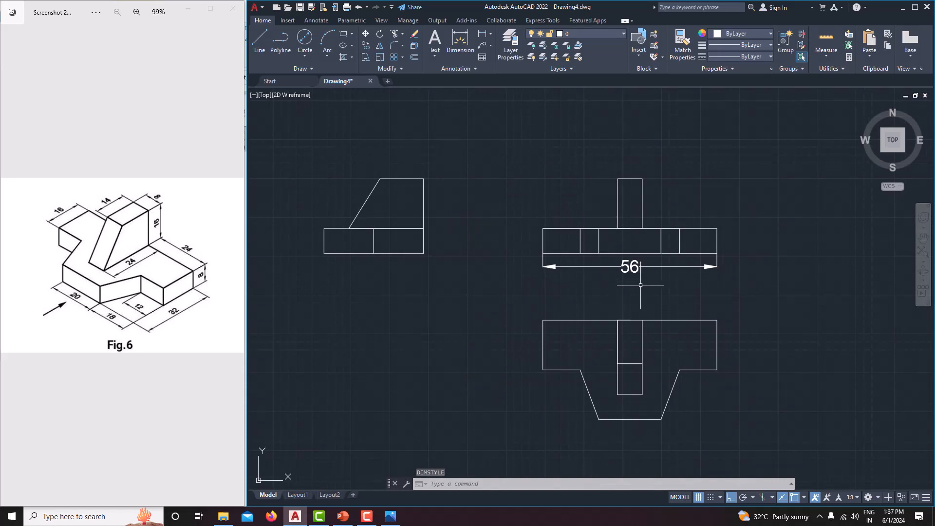
pyautogui.moveTo(640, 285); pyautogui.dragTo(661, 283, button='middle')
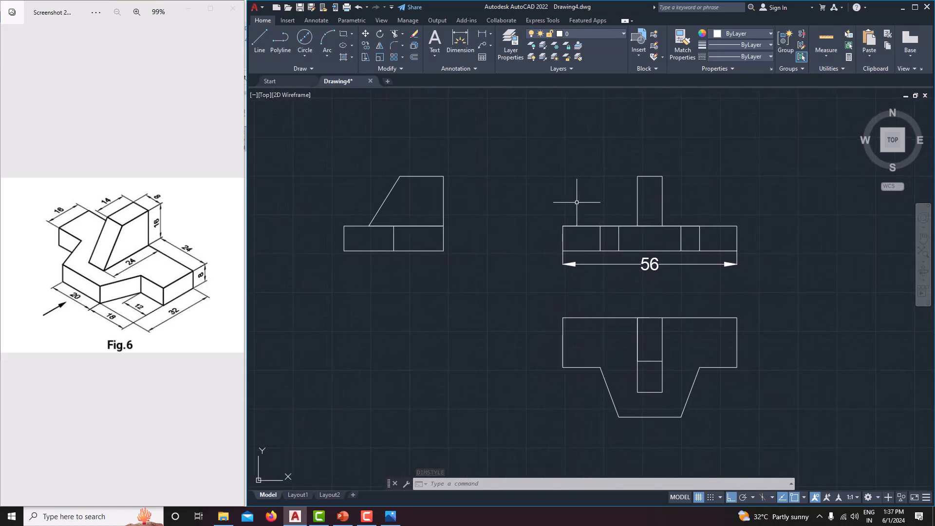
pyautogui.moveTo(664, 250); pyautogui.dragTo(652, 256, button='middle')
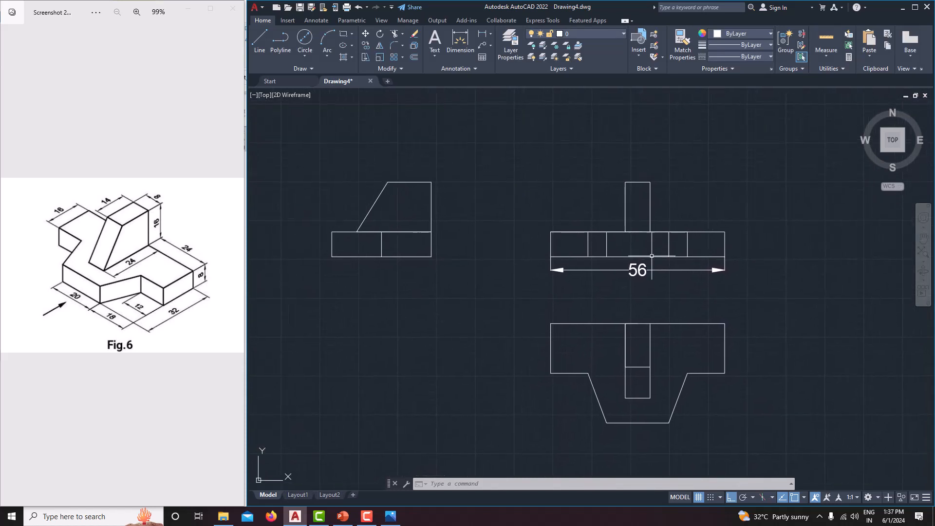
pyautogui.click(474, 35)
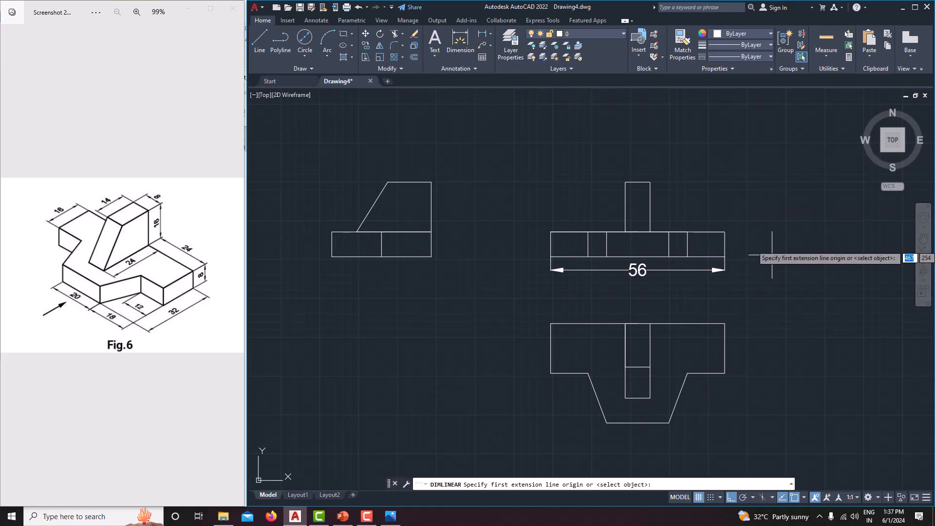
pyautogui.click(725, 233)
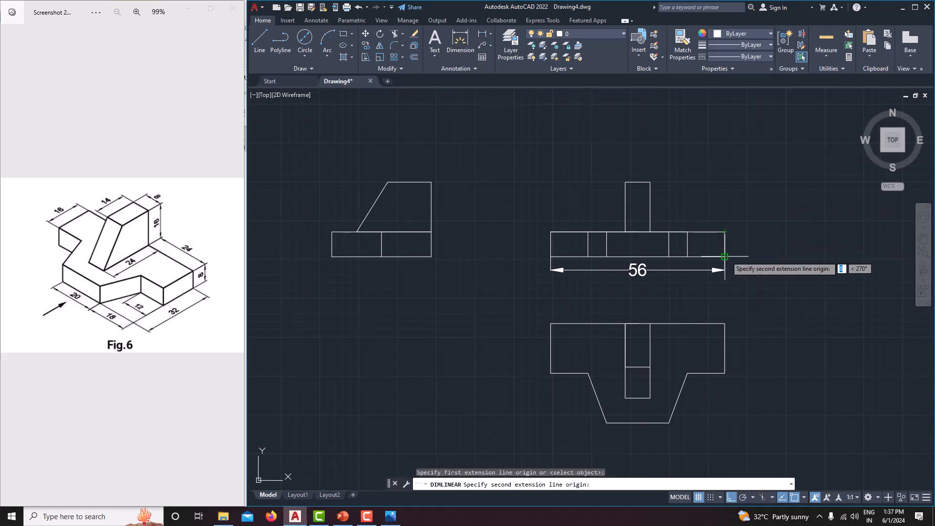
pyautogui.click(725, 257)
pyautogui.click(747, 246)
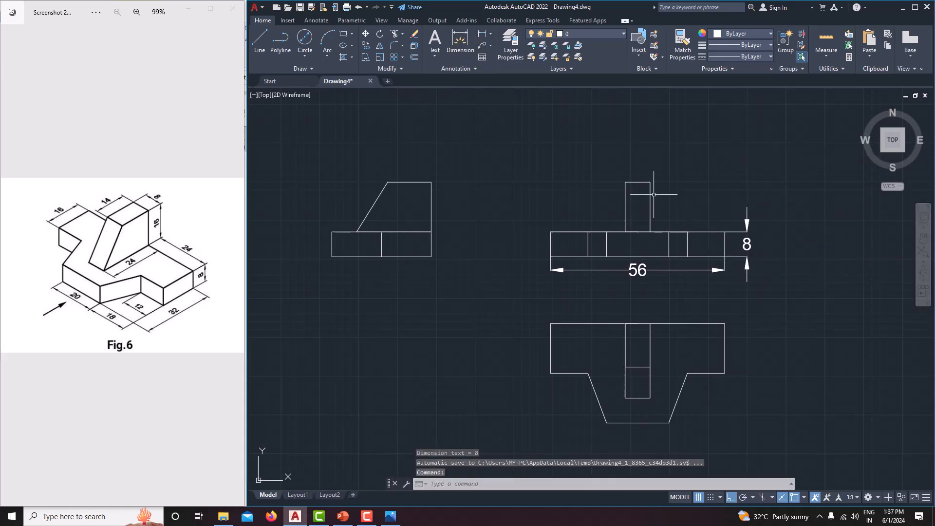
# Step: Add a vertical linear dimension for the front view's upright block, placed in line above the base thickness dimension
pyautogui.click(482, 37)
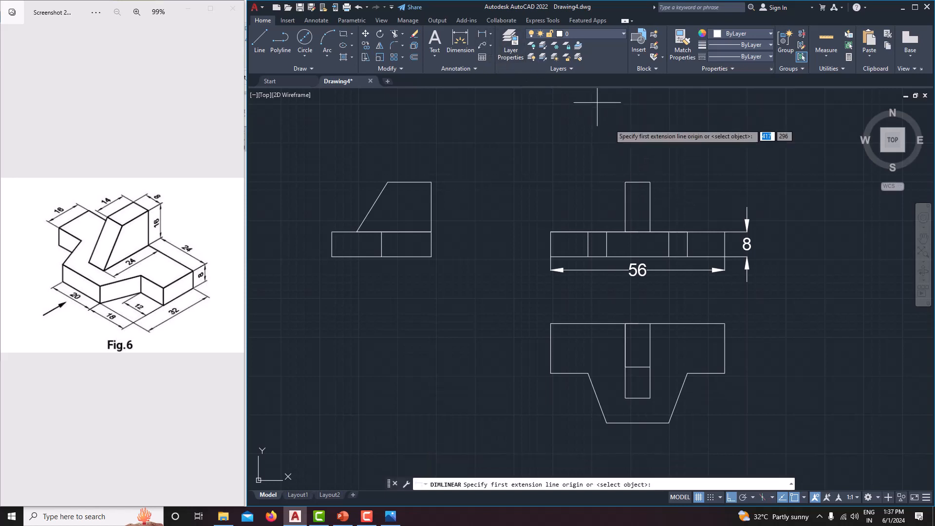
pyautogui.click(650, 182)
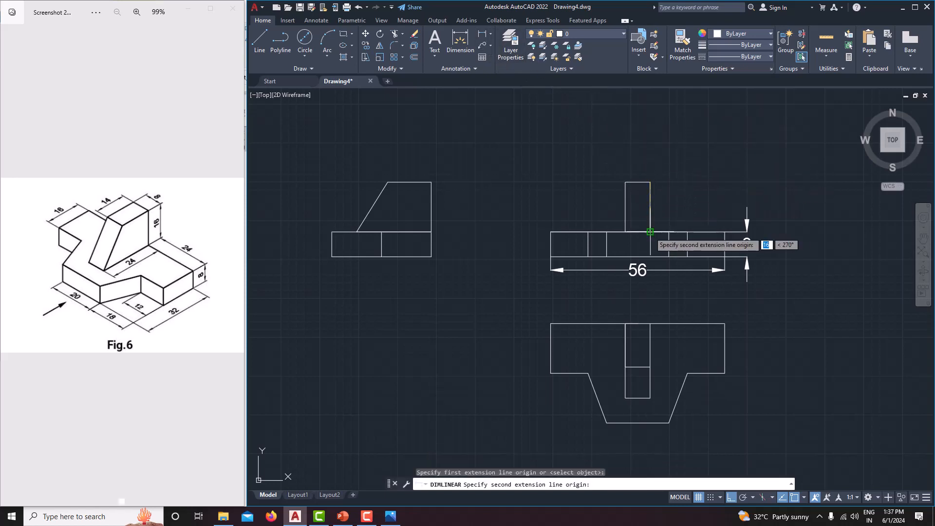
pyautogui.click(650, 232)
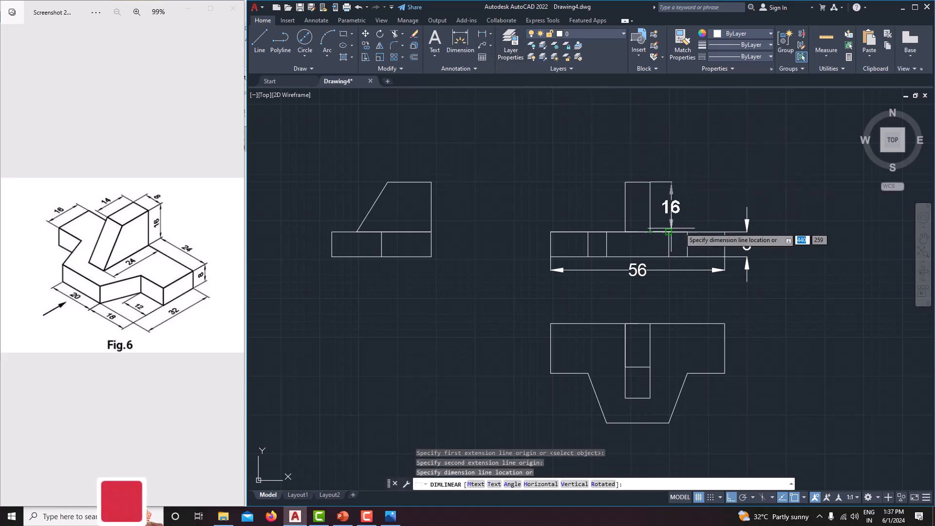
pyautogui.click(747, 225)
# Step: Add a linear dimension above the front view's base from its upper left corner to the first inner vertical line
pyautogui.moveTo(808, 189); pyautogui.dragTo(819, 191, button='middle')
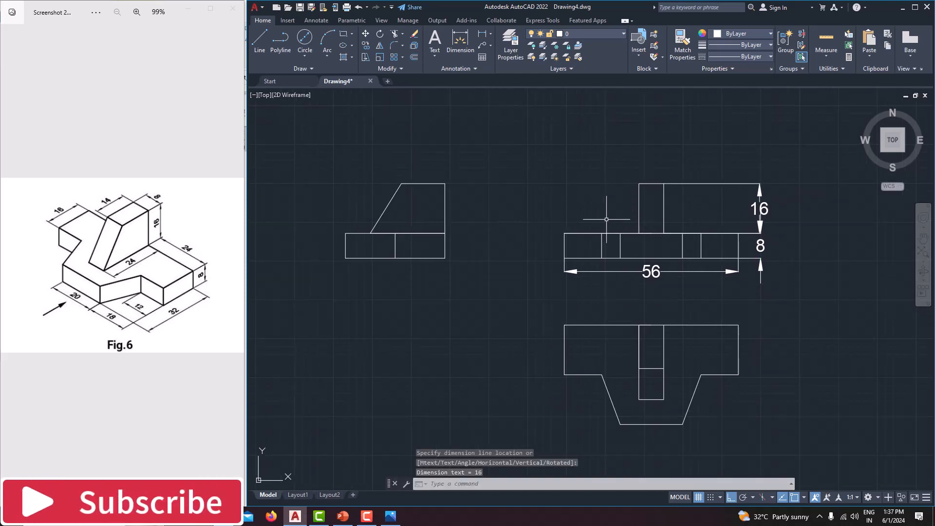
pyautogui.click(481, 35)
pyautogui.click(565, 233)
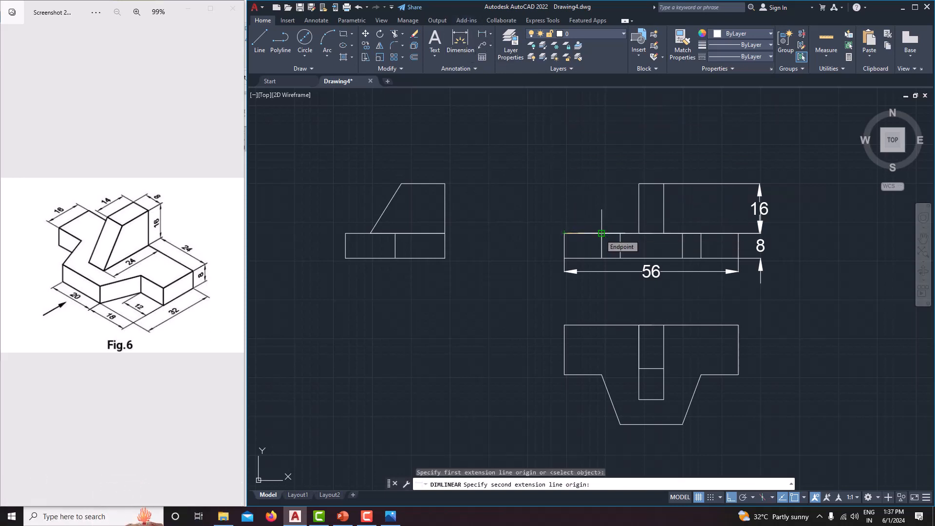
pyautogui.click(602, 233)
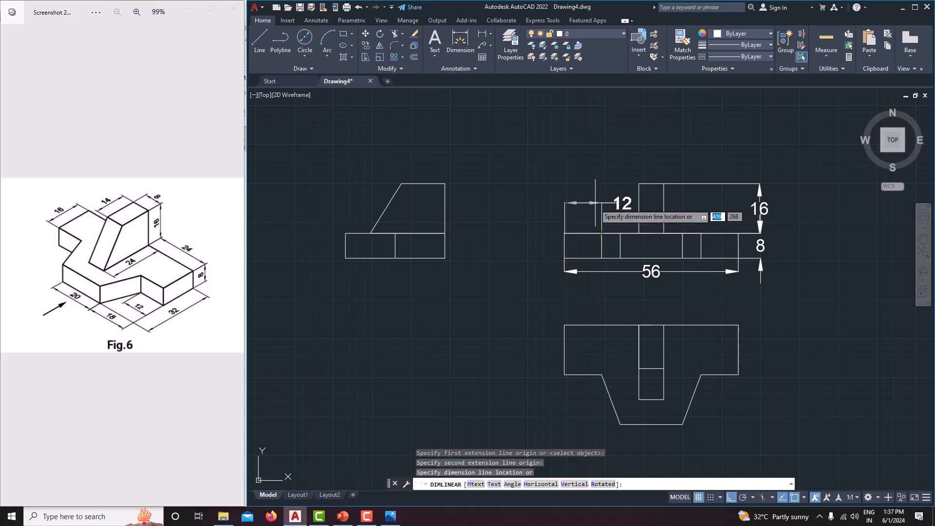
pyautogui.click(591, 206)
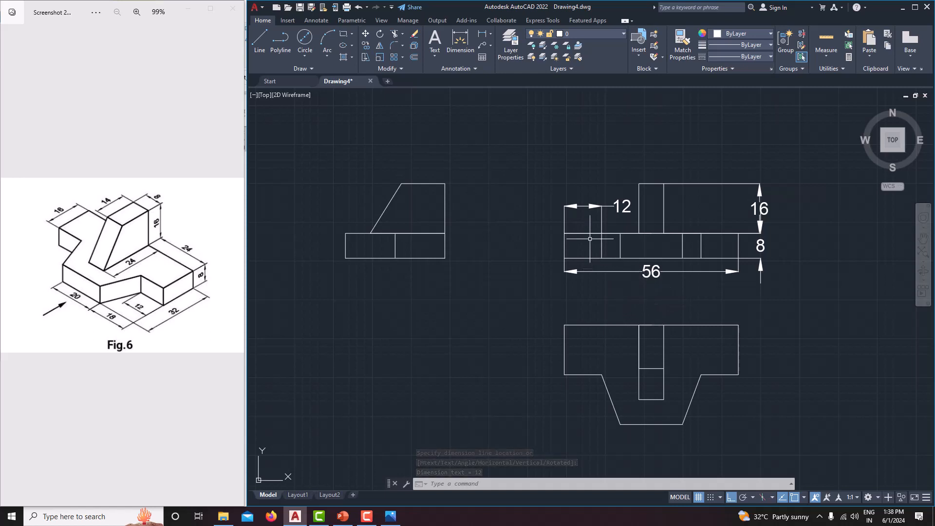
# Step: Add a linear dimension for the side view's overall width, placed below its base
pyautogui.moveTo(572, 233); pyautogui.dragTo(585, 231, button='middle')
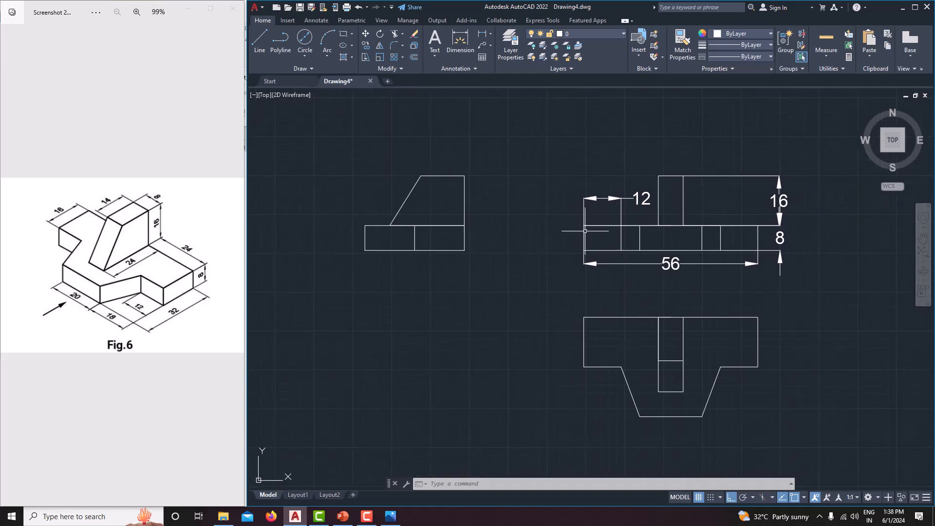
pyautogui.click(484, 34)
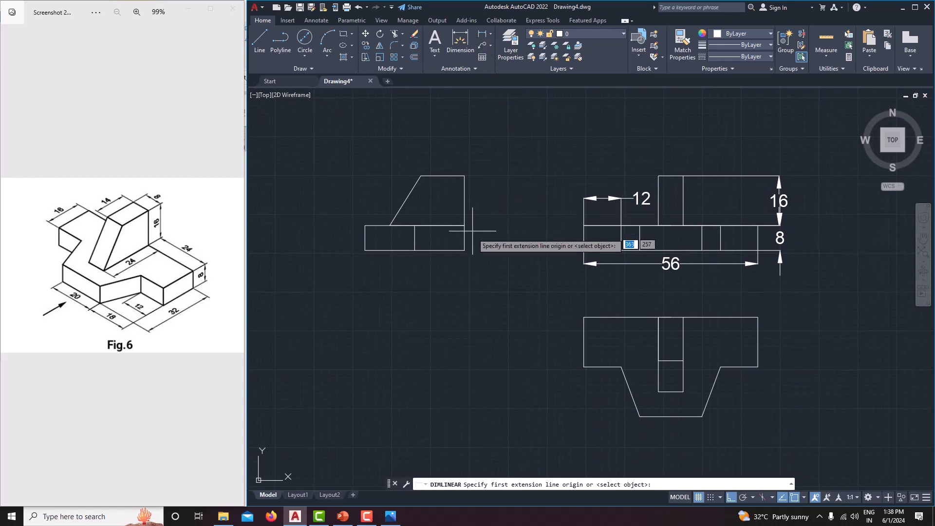
pyautogui.click(465, 250)
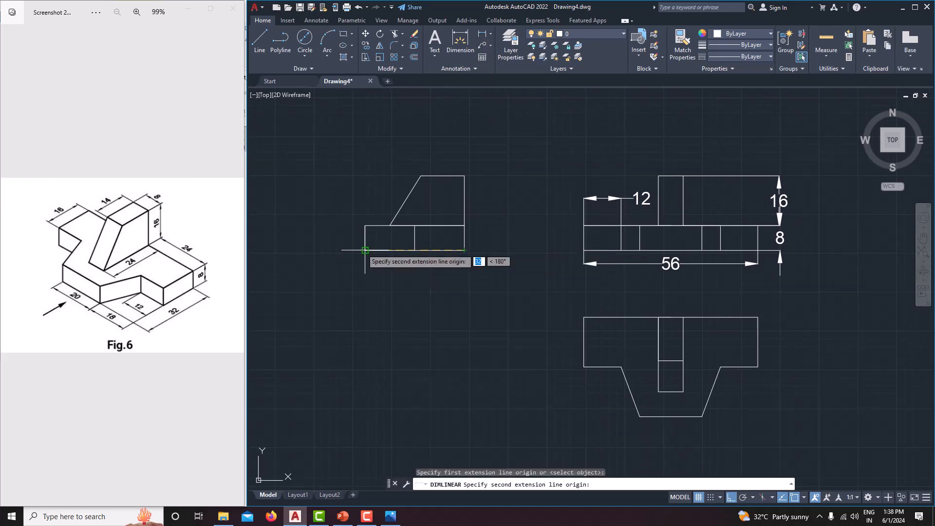
pyautogui.click(365, 250)
pyautogui.click(365, 280)
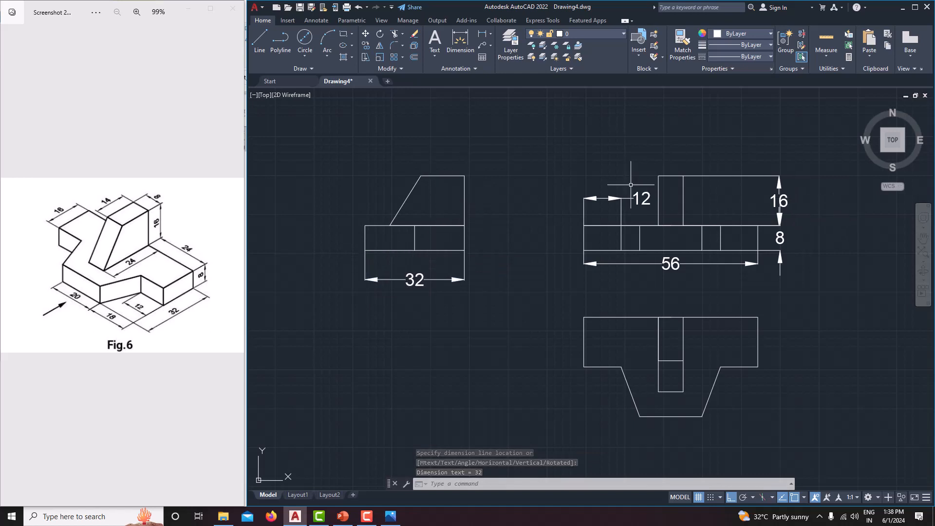
# Step: Dimension the bottom width of the side view's sloped block, placing the linear dimension above the view
pyautogui.click(485, 35)
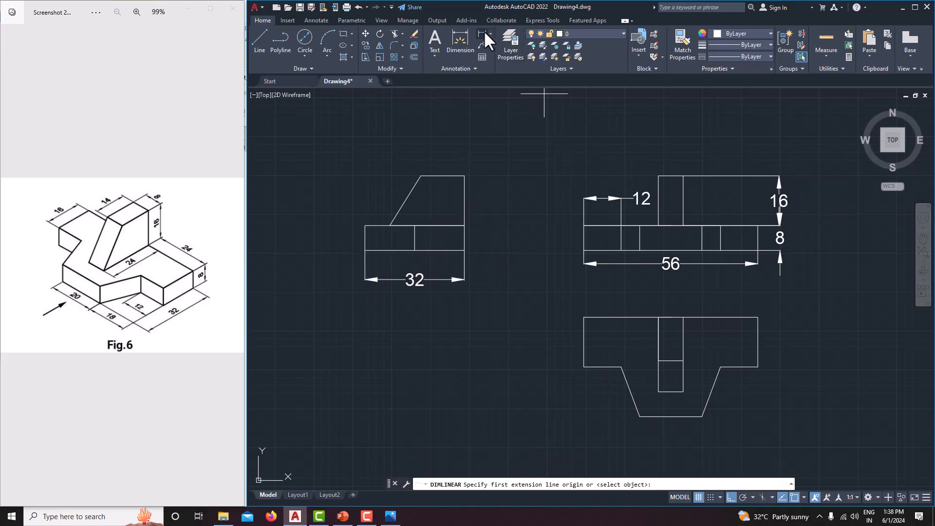
pyautogui.click(390, 225)
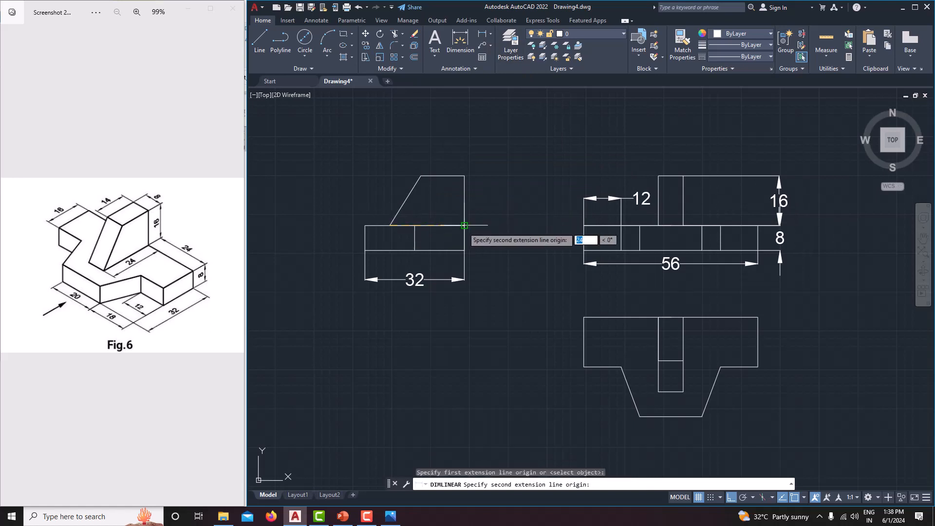
pyautogui.click(465, 225)
pyautogui.click(461, 153)
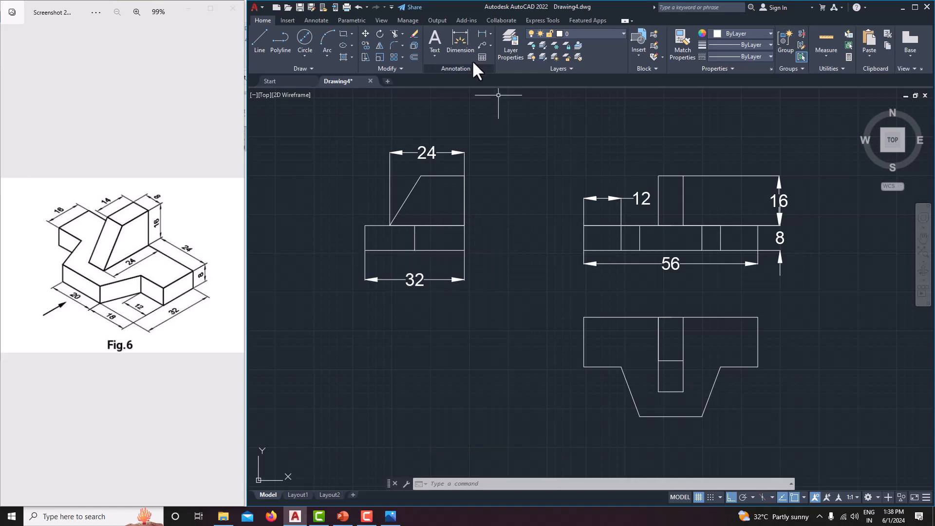
# Step: Add a vertical linear dimension for the top view's left edge, placed to the left of the view
pyautogui.click(460, 41)
pyautogui.moveTo(519, 213); pyautogui.dragTo(506, 178, button='middle')
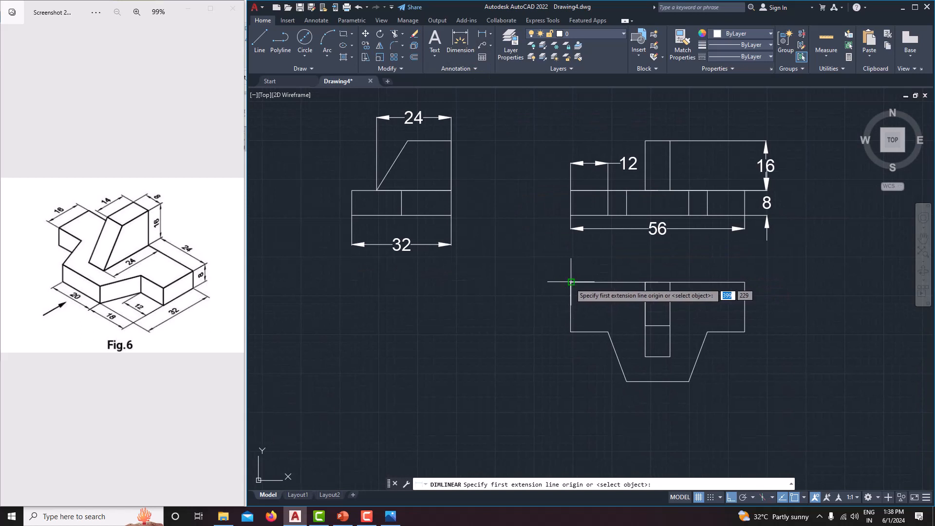
pyautogui.click(571, 284)
pyautogui.click(572, 331)
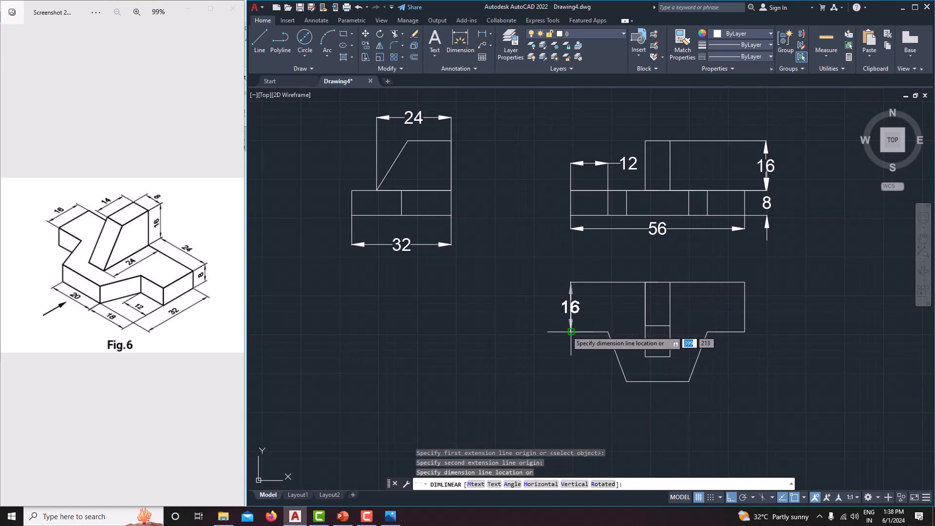
pyautogui.click(542, 330)
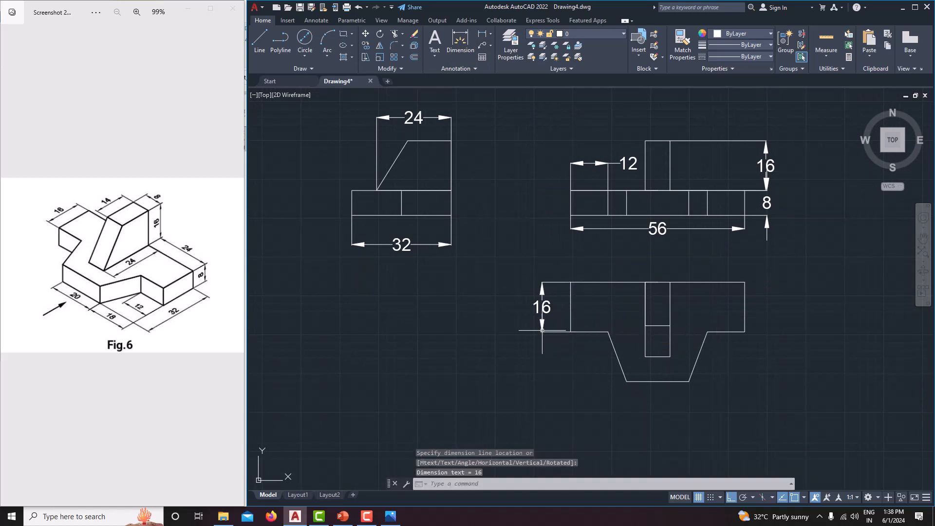
# Step: Below the top view, dimension the horizontal distance from the left edge to the bottom edge's left end, and the bottom edge's length in line with it
pyautogui.click(481, 41)
pyautogui.click(572, 332)
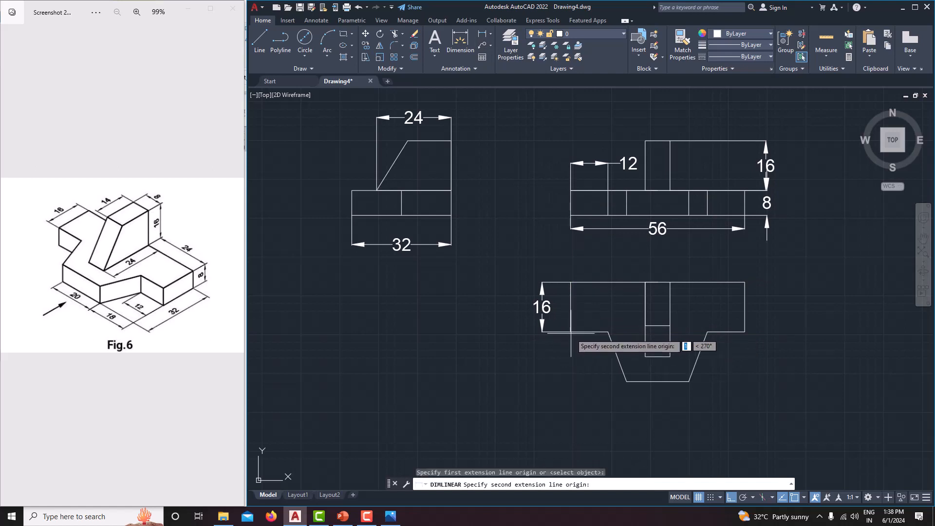
pyautogui.click(627, 382)
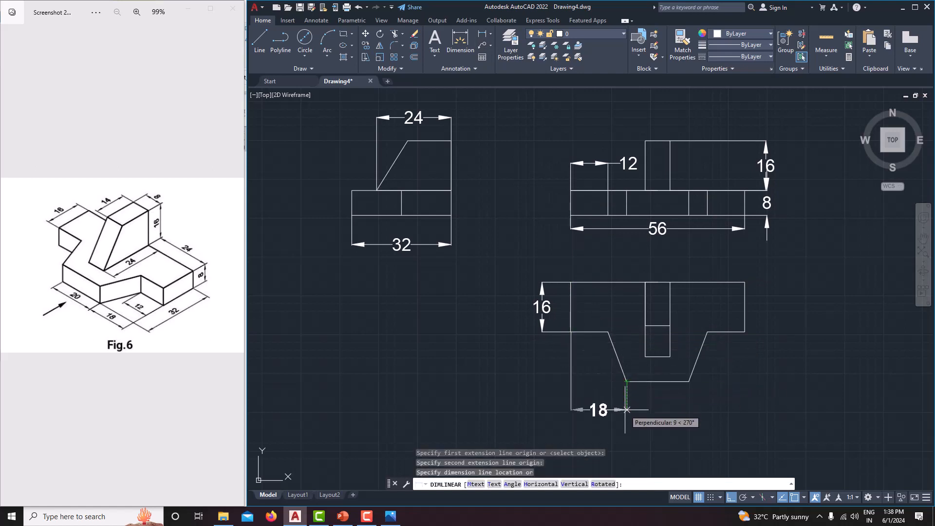
pyautogui.click(626, 415)
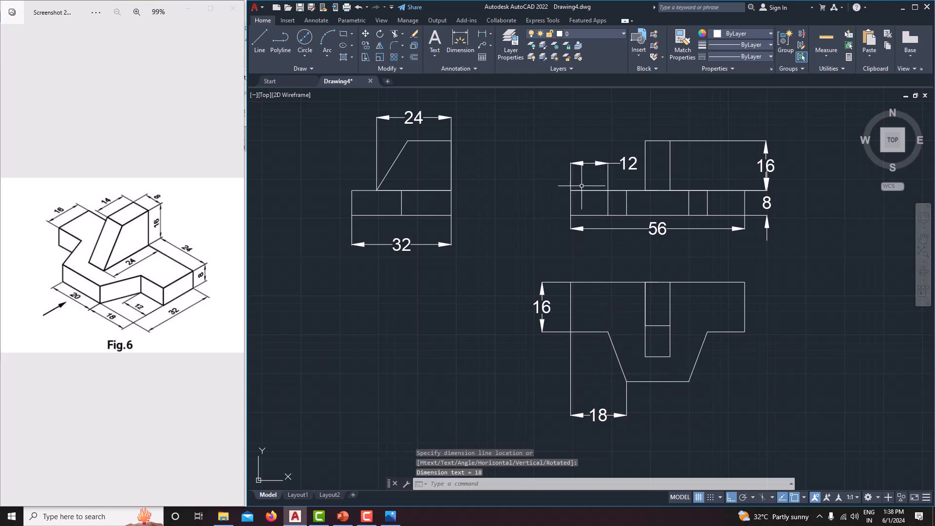
pyautogui.click(483, 35)
pyautogui.click(627, 382)
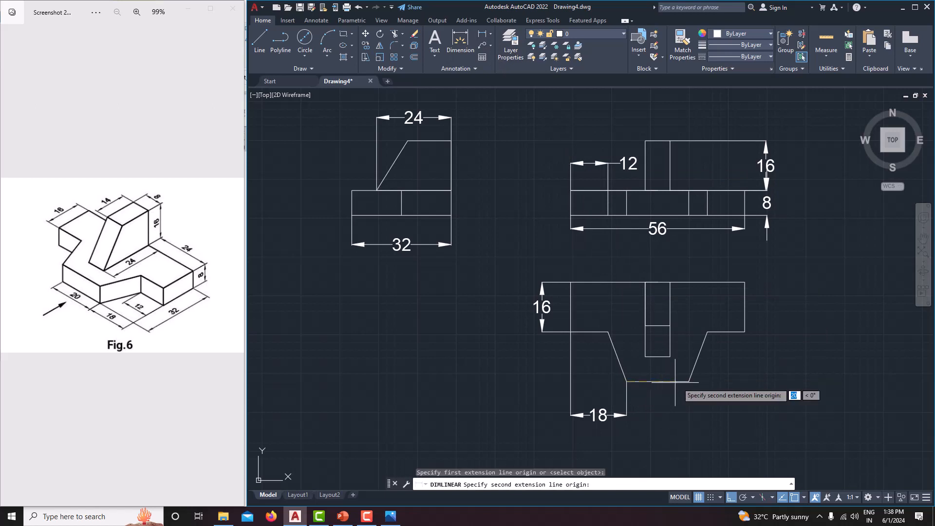
pyautogui.click(689, 382)
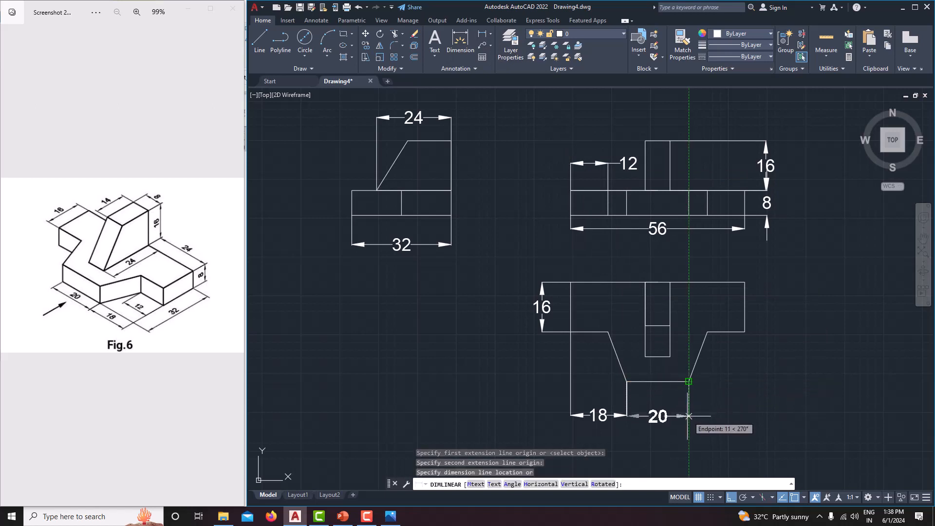
pyautogui.click(689, 414)
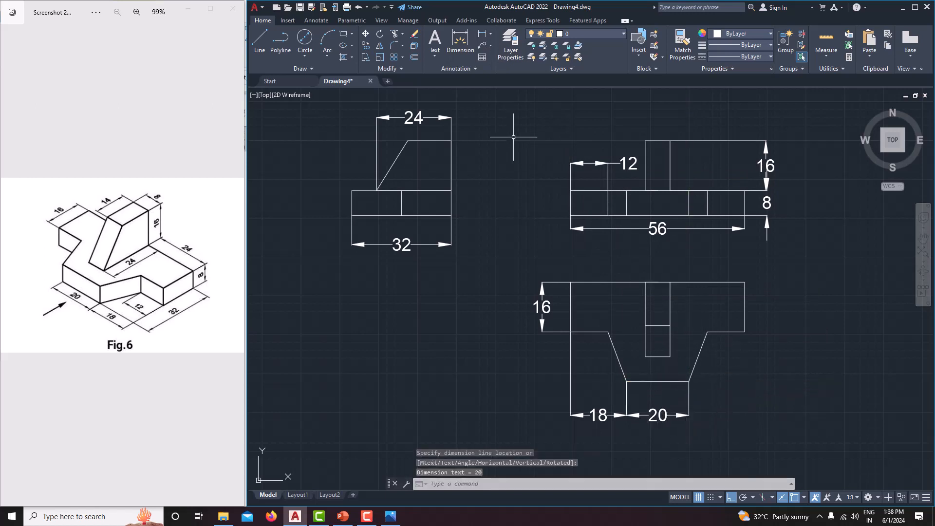
# Step: Add a vertical linear dimension for the full length of the top view's central block, placed to the right of the view
pyautogui.click(482, 35)
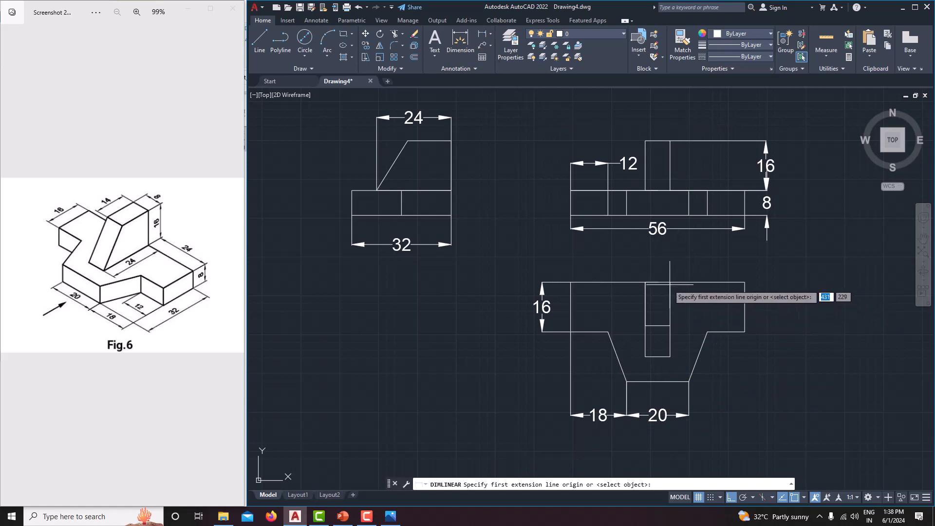
pyautogui.click(670, 283)
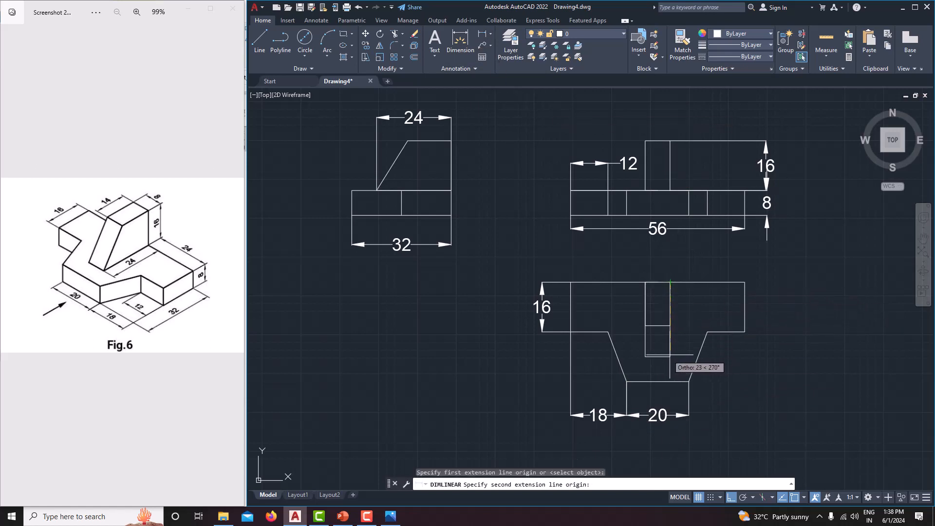
pyautogui.click(671, 357)
pyautogui.click(782, 349)
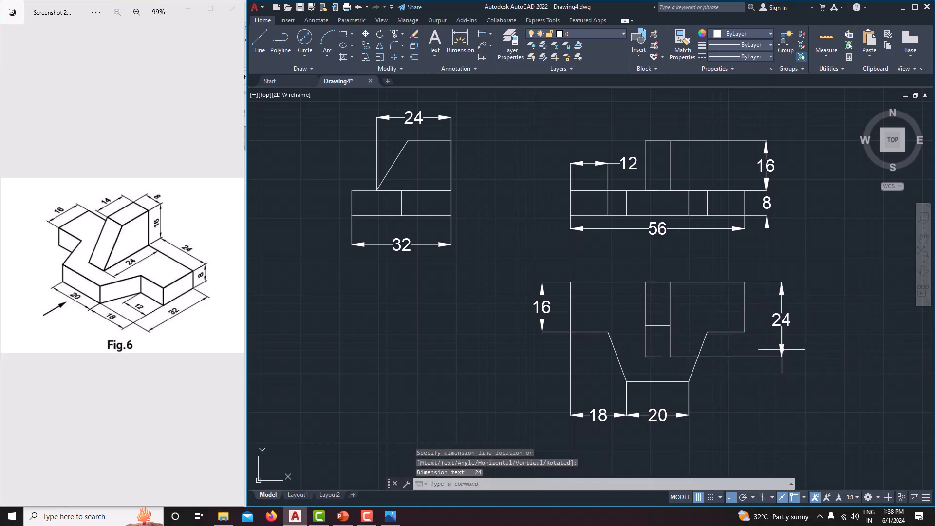
pyautogui.moveTo(882, 314); pyautogui.dragTo(864, 319, button='middle')
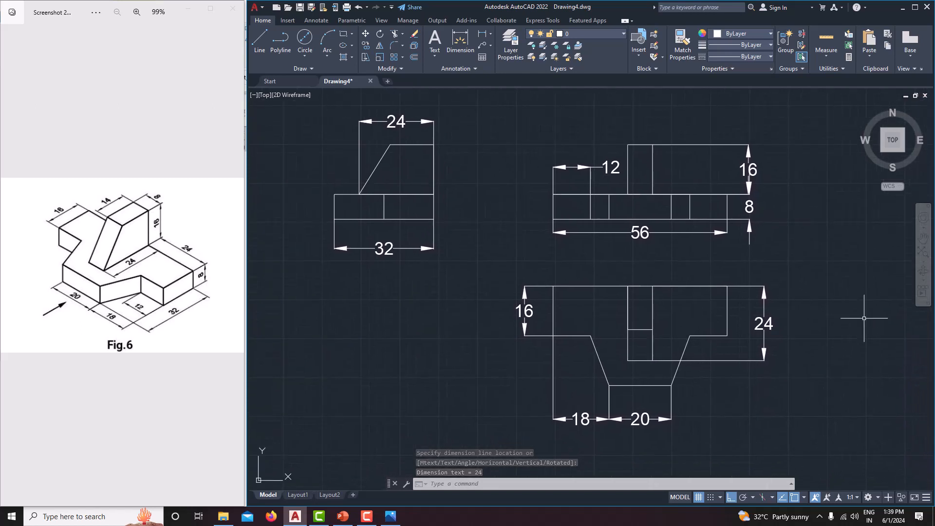
# Step: Add a vertical linear dimension for the upper part of the top view's central block, placed to the right of the view
pyautogui.click(482, 35)
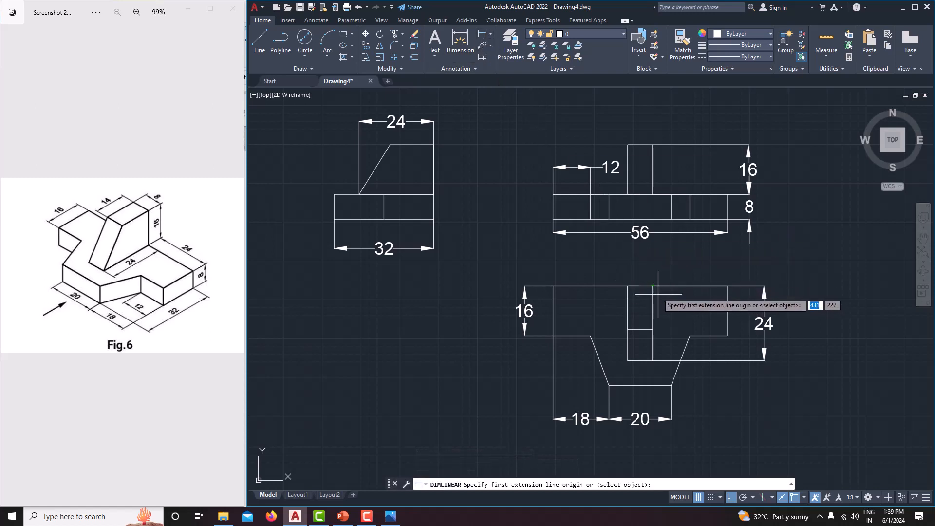
pyautogui.click(653, 287)
pyautogui.click(653, 330)
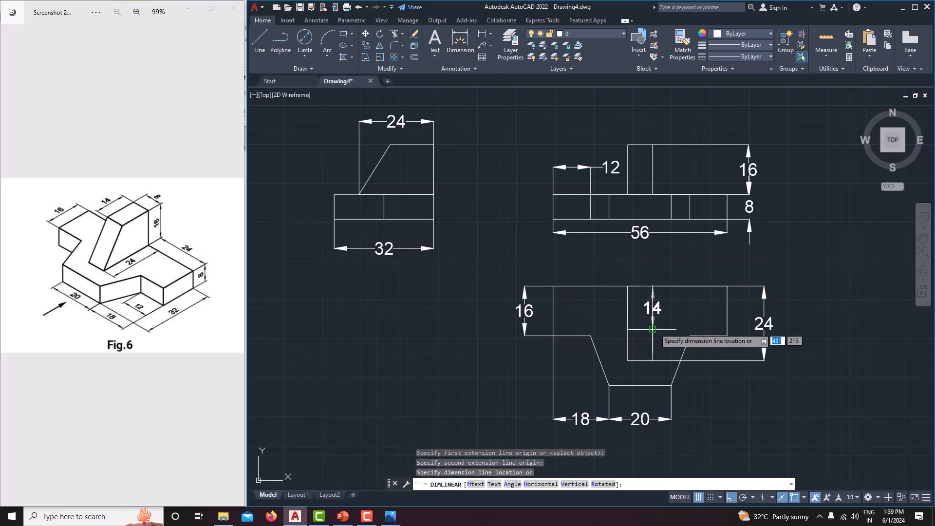
pyautogui.click(747, 308)
pyautogui.moveTo(816, 340); pyautogui.dragTo(790, 345, button='middle')
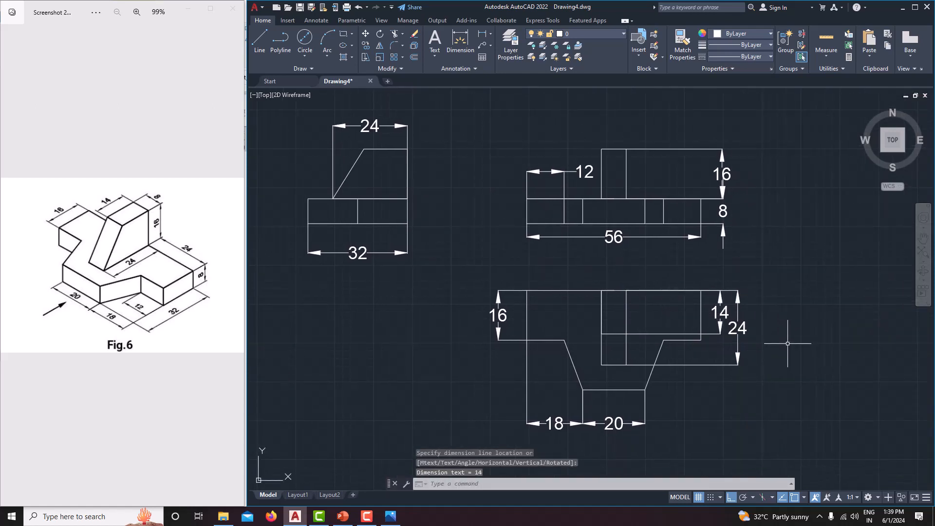
pyautogui.moveTo(630, 284)
pyautogui.mouseDown(button='middle')
pyautogui.moveTo(673, 298)
pyautogui.moveTo(664, 307)
pyautogui.mouseUp(button='middle')
pyautogui.moveTo(502, 229); pyautogui.dragTo(524, 239, button='middle')
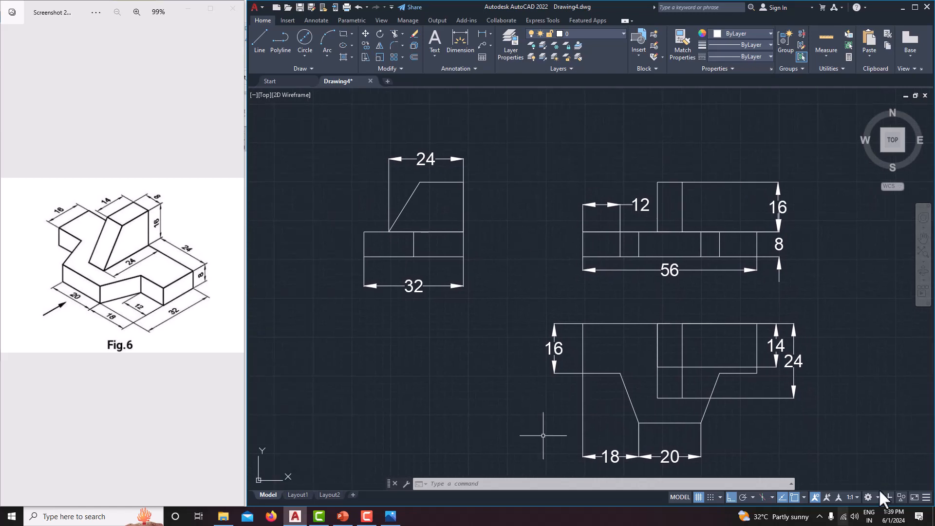
# Step: Add the multiline text "RIGHT SIDE VIEW" above the side view
pyautogui.click(434, 56)
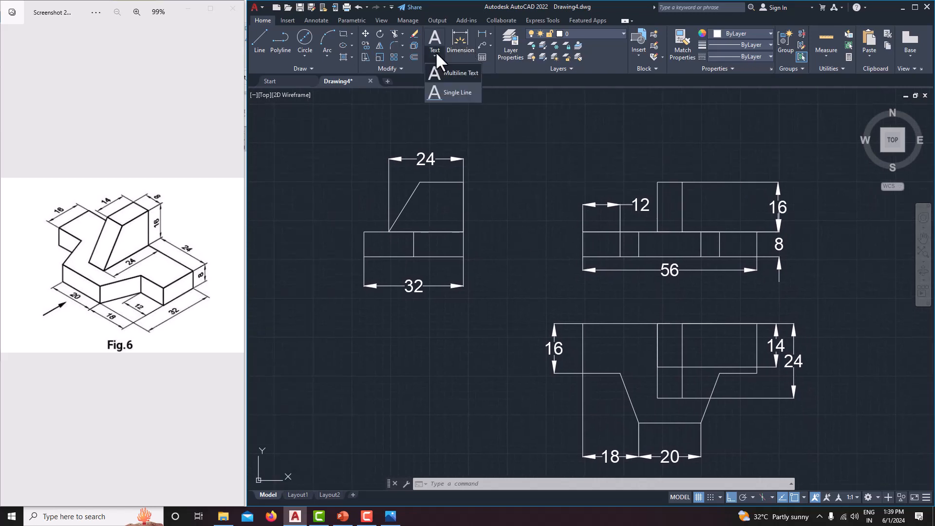
pyautogui.click(451, 72)
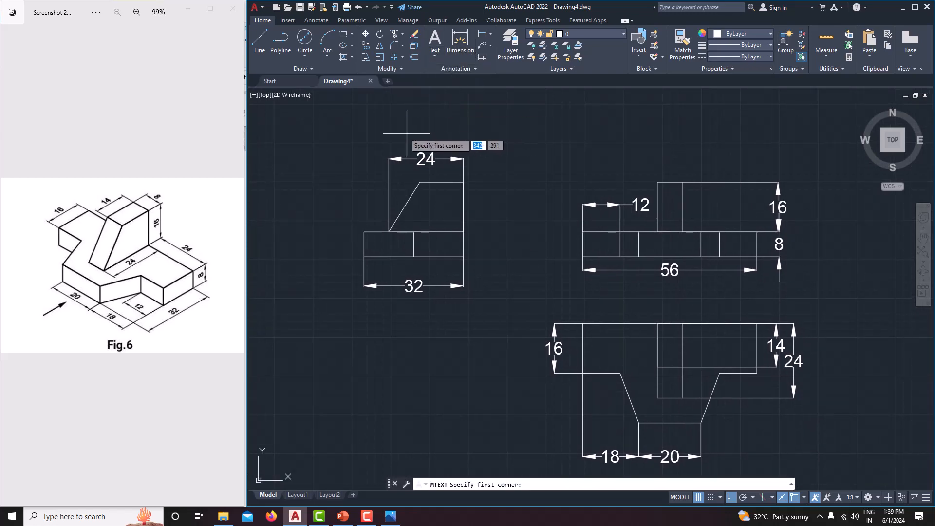
pyautogui.click(389, 121)
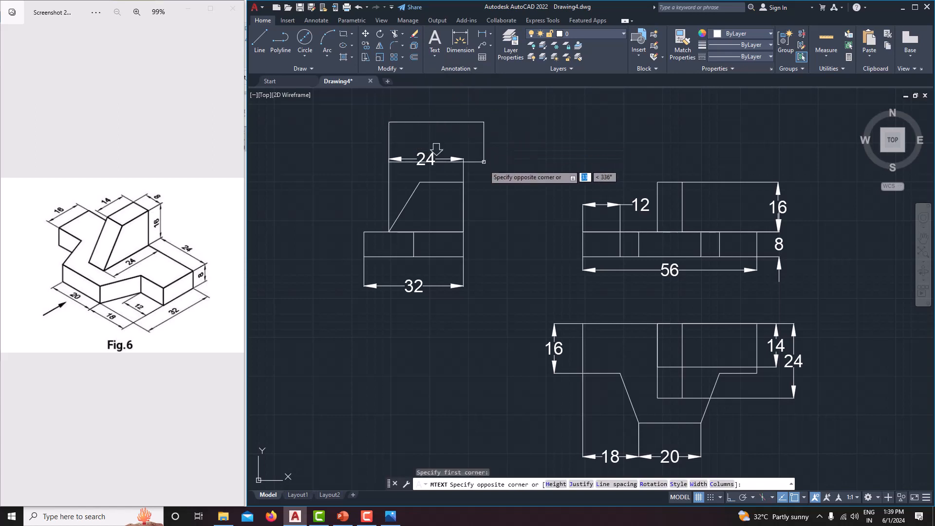
pyautogui.click(485, 141)
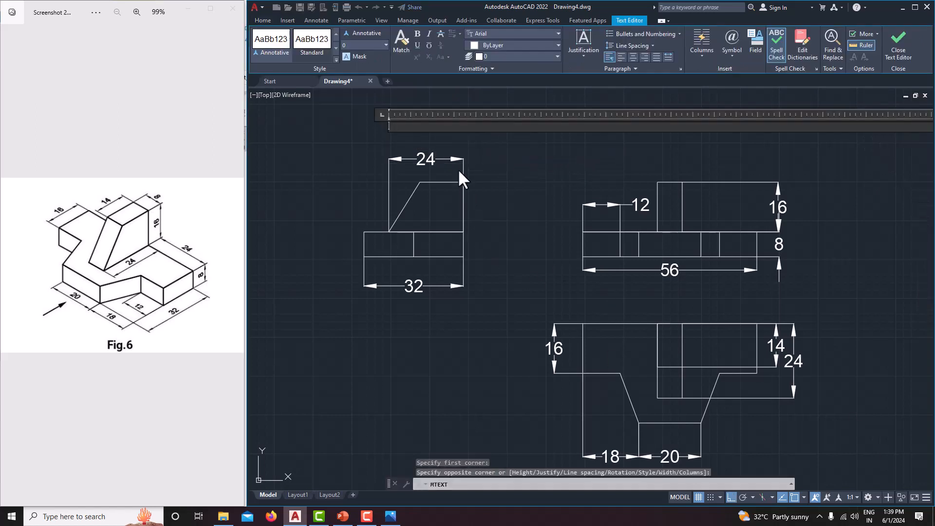
pyautogui.write('RIGHT SIDE VIEW')
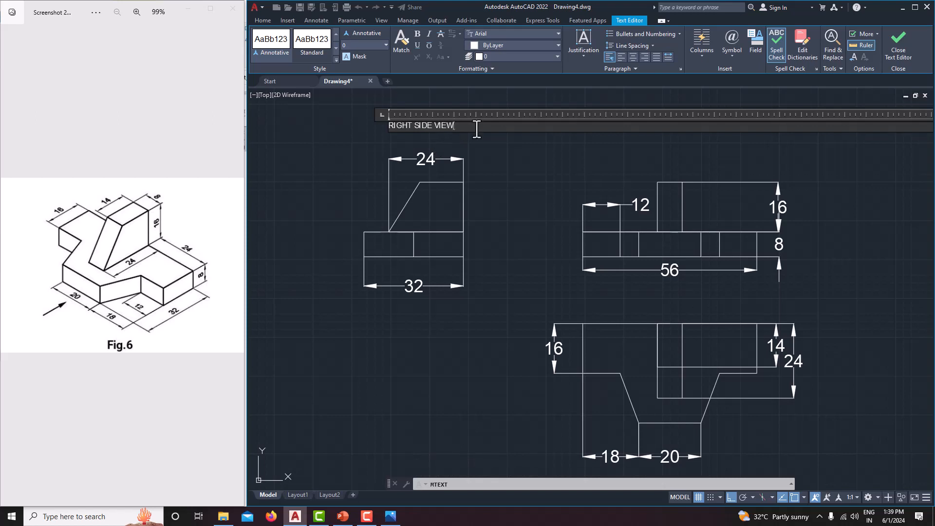
# Step: Set the RIGHT SIDE VIEW label's text height to 5 and widen its text frame so it fits on one line
pyautogui.moveTo(409, 116); pyautogui.dragTo(389, 116)
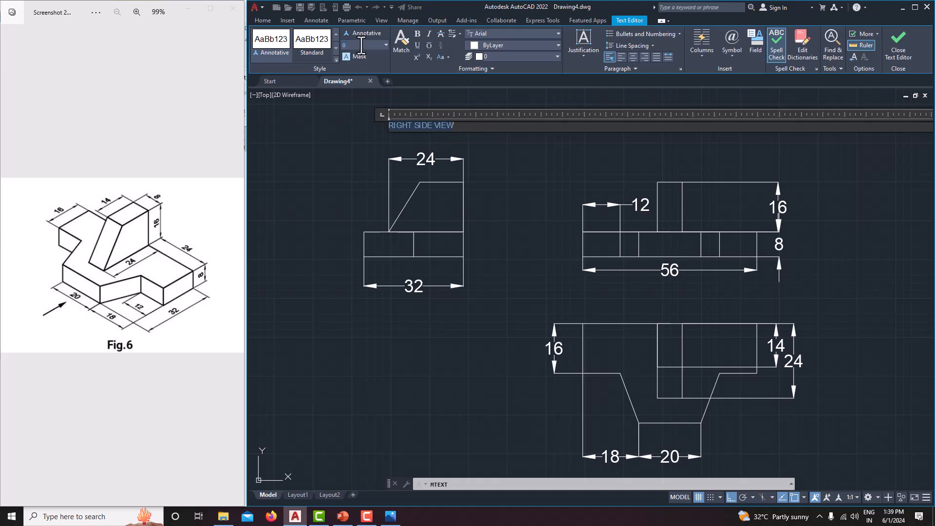
pyautogui.press('BackSpace')
pyautogui.write('5')
pyautogui.press('Return')
pyautogui.click(344, 138)
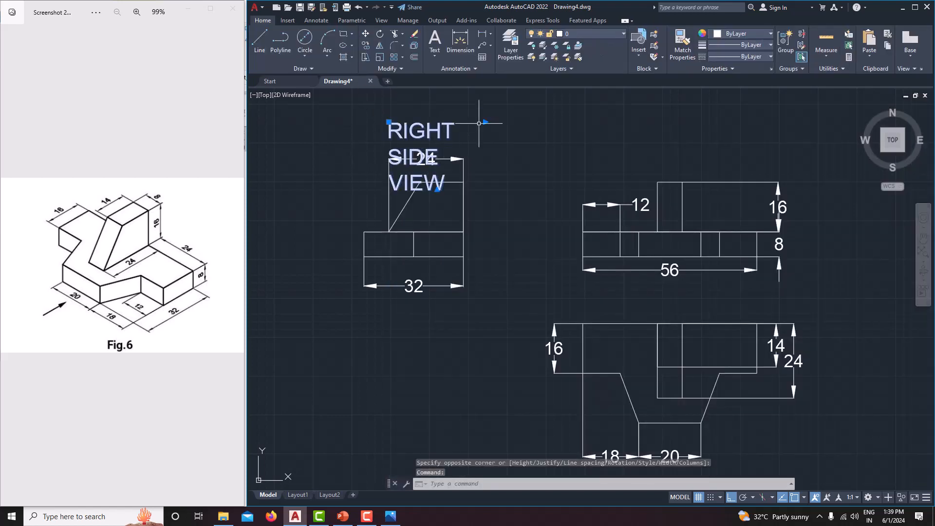
pyautogui.click(486, 122)
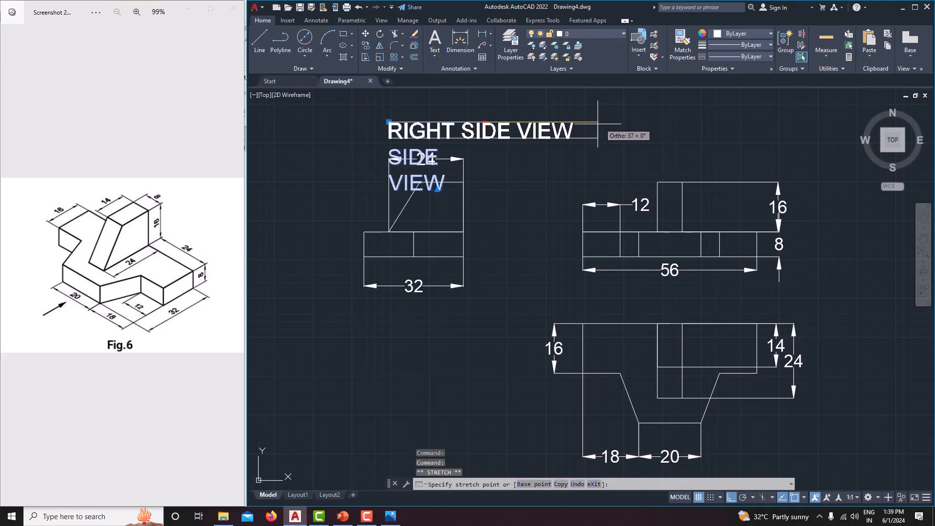
pyautogui.click(601, 123)
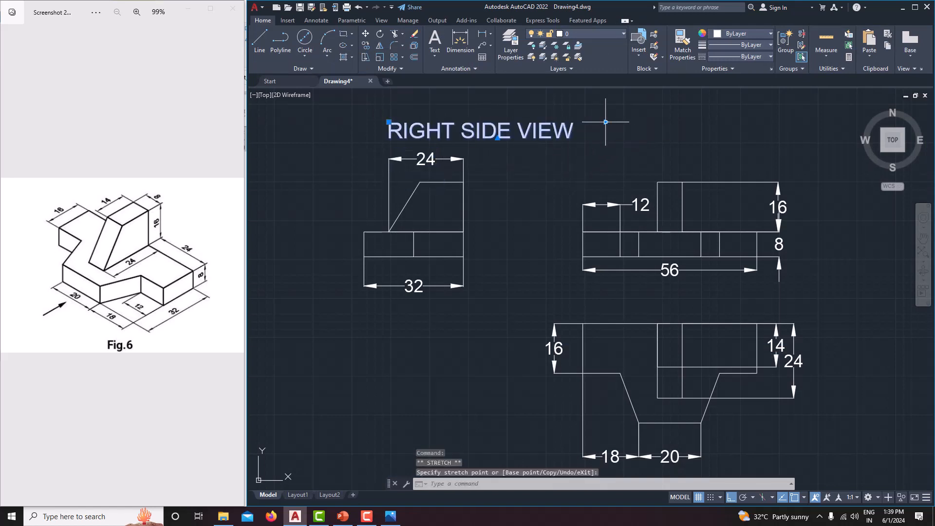
pyautogui.moveTo(529, 181); pyautogui.dragTo(542, 227, button='middle')
pyautogui.press('Escape')
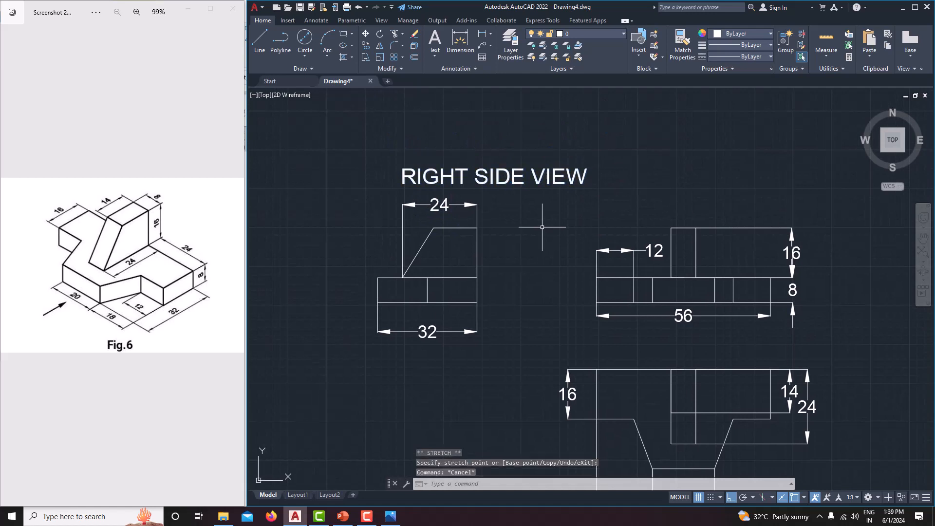
pyautogui.scroll(-3, 494, 209)
pyautogui.press('Escape')
# Step: Move the RIGHT SIDE VIEW label to the left, keeping it above the side view
pyautogui.click(485, 178)
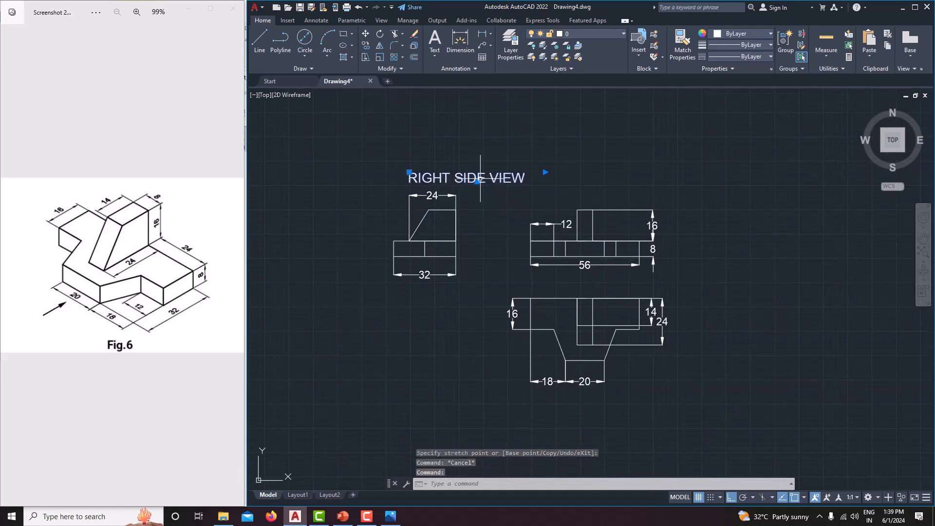
pyautogui.moveTo(484, 178); pyautogui.dragTo(425, 173)
pyautogui.press('Escape')
pyautogui.moveTo(533, 184); pyautogui.dragTo(566, 187, button='middle')
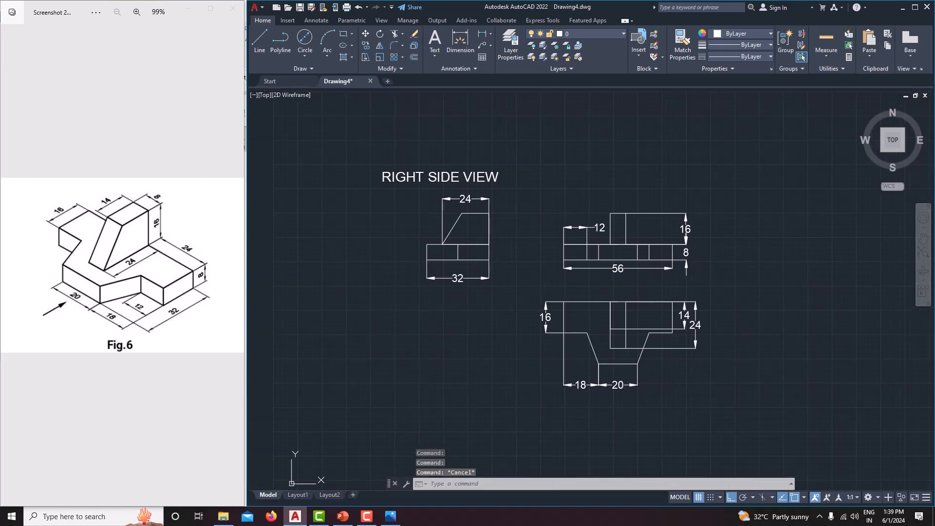
# Step: Reduce the RIGHT SIDE VIEW label's text height to 4
pyautogui.click(461, 169)
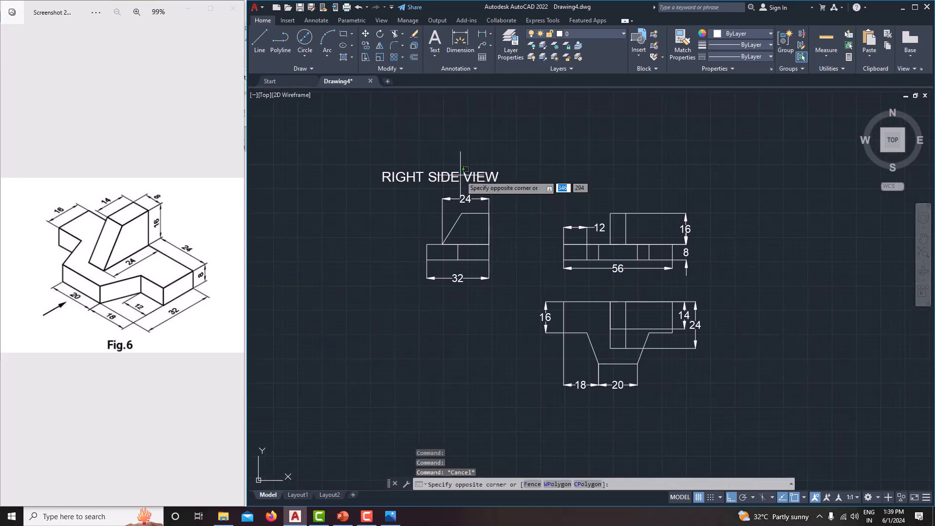
pyautogui.press('Escape')
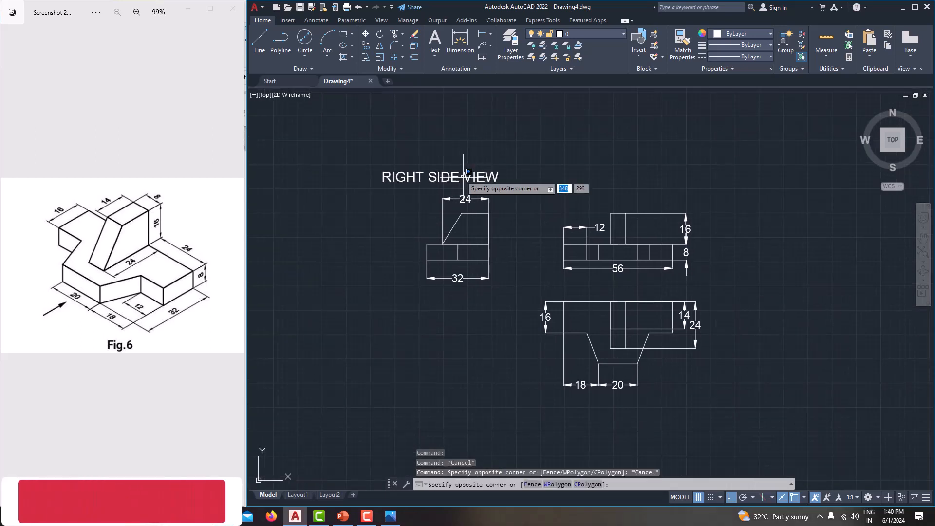
pyautogui.press('Escape')
pyautogui.doubleClick(486, 178)
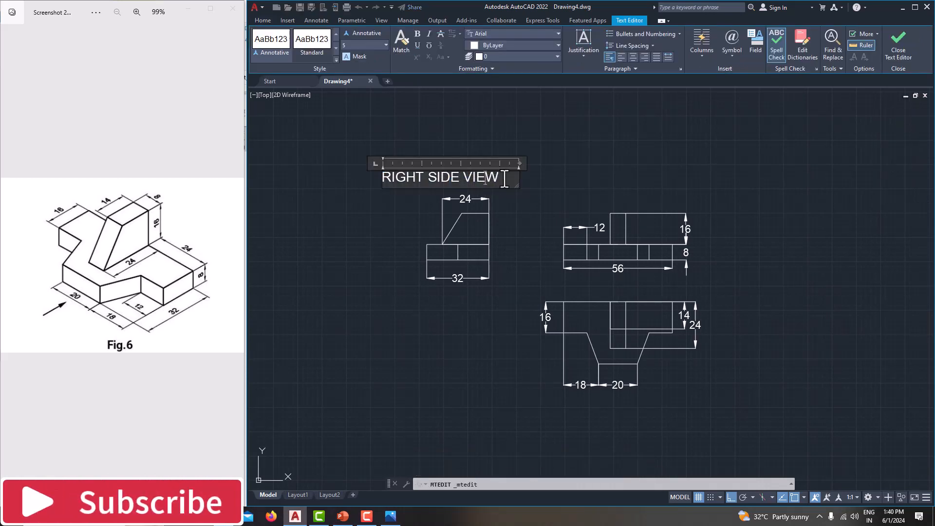
pyautogui.moveTo(504, 179); pyautogui.dragTo(381, 177)
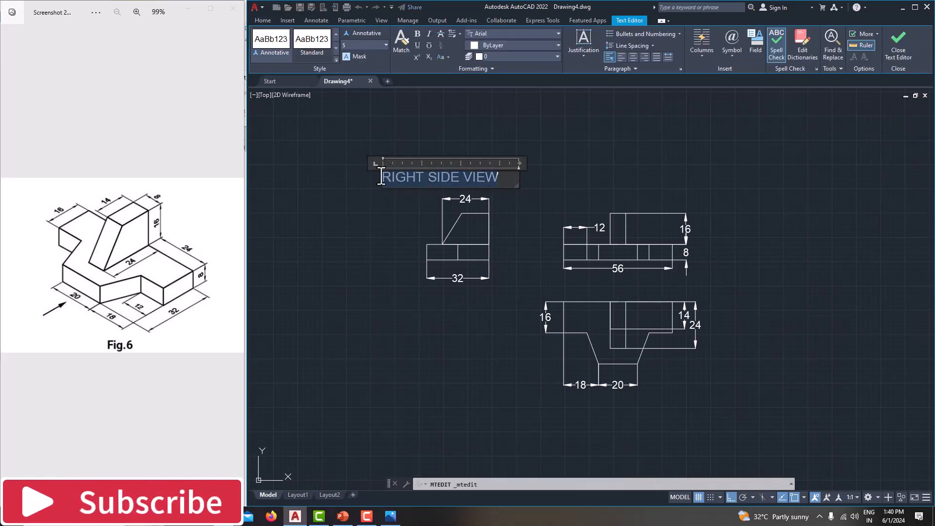
pyautogui.click(359, 45)
pyautogui.write('4')
pyautogui.press('Return')
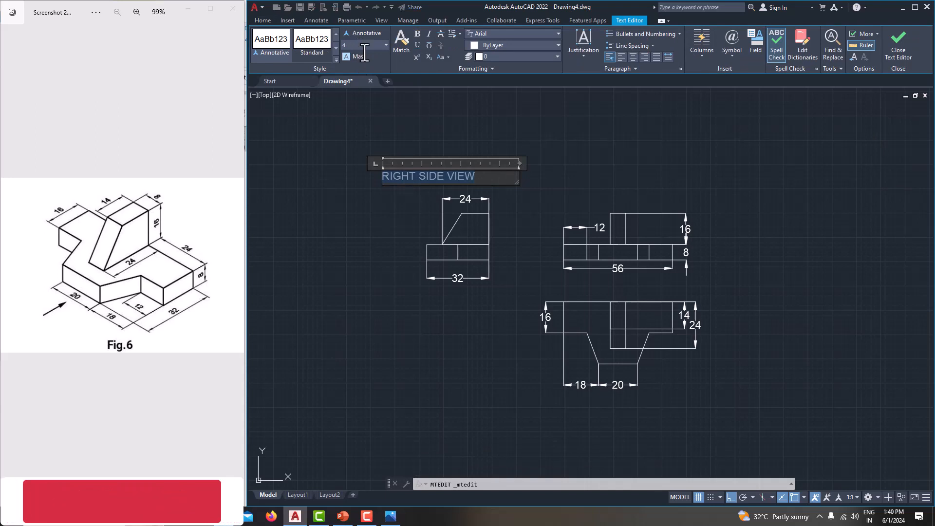
pyautogui.click(366, 191)
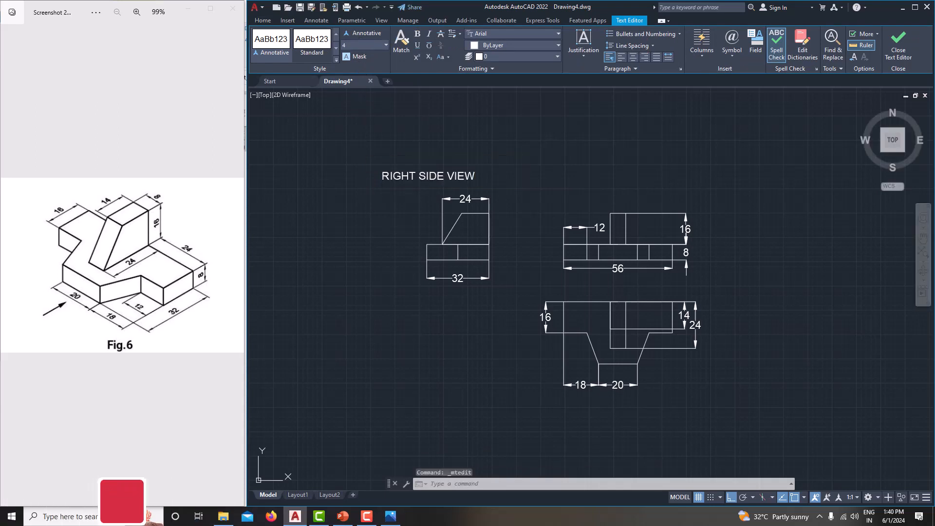
# Step: Move the RIGHT SIDE VIEW label to the right so it is centred above the side view
pyautogui.click(419, 175)
pyautogui.click(435, 173)
pyautogui.click(437, 175)
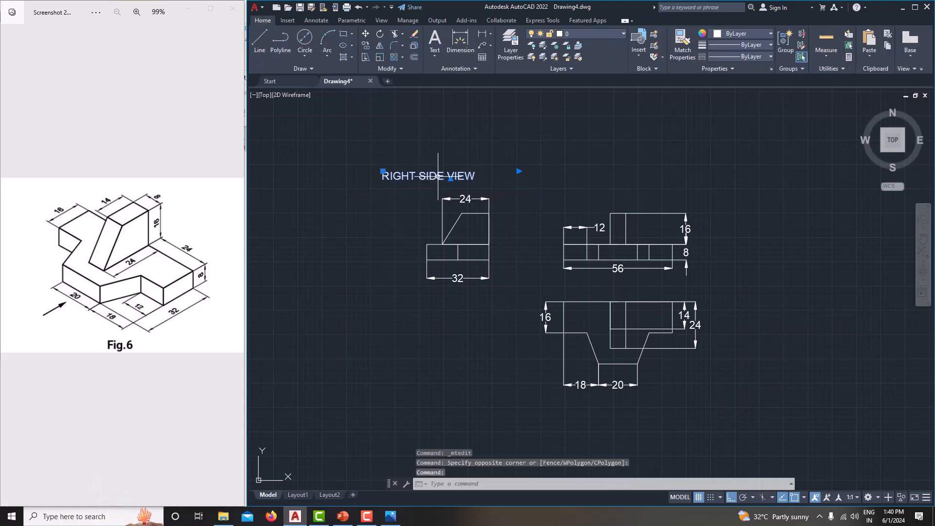
pyautogui.moveTo(435, 176)
pyautogui.mouseDown()
pyautogui.moveTo(492, 180)
pyautogui.moveTo(468, 177)
pyautogui.mouseUp()
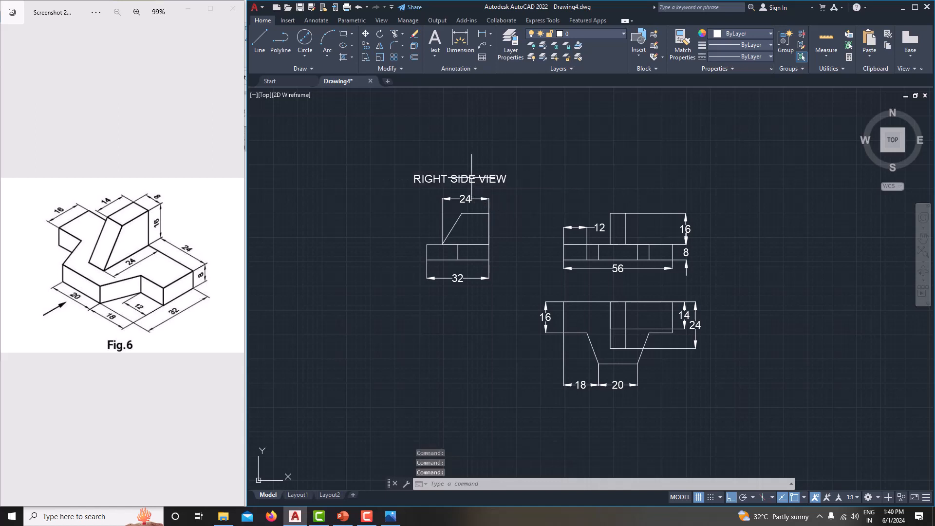
# Step: Copy the RIGHT SIDE VIEW label and paste one copy above the front view and one above the top view
pyautogui.click(487, 177)
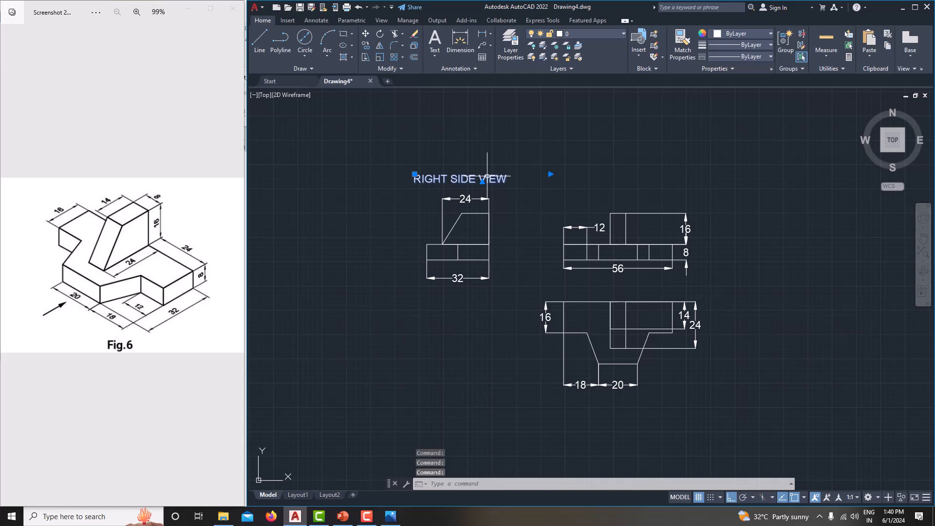
pyautogui.hotkey('ctrl', 'c')
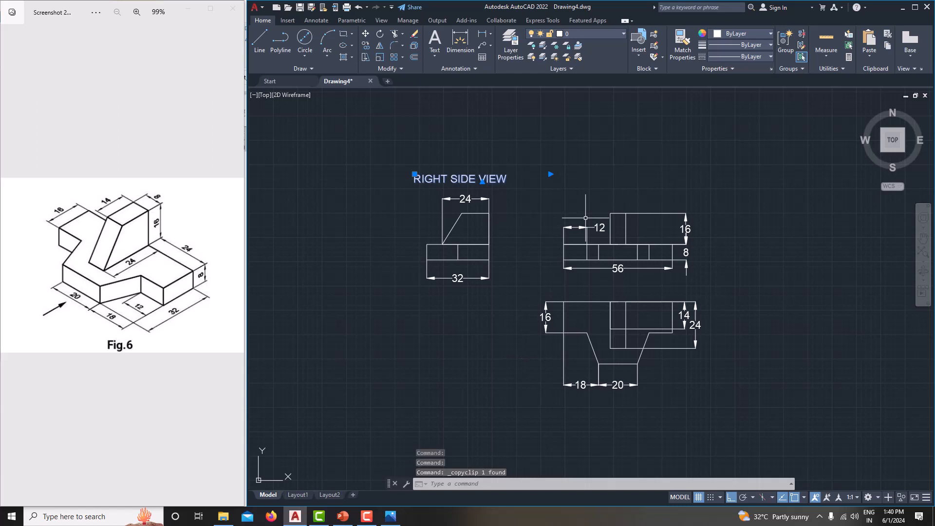
pyautogui.hotkey('ctrl', 'v')
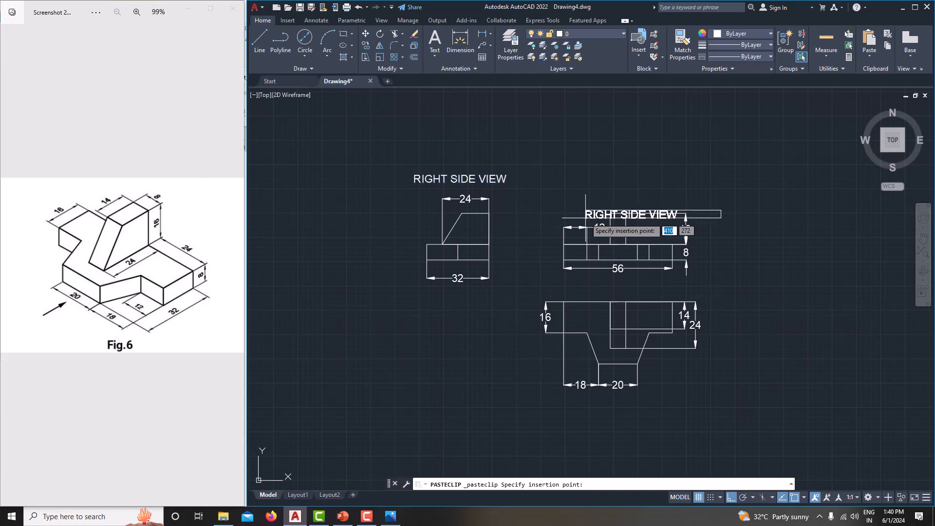
pyautogui.click(582, 182)
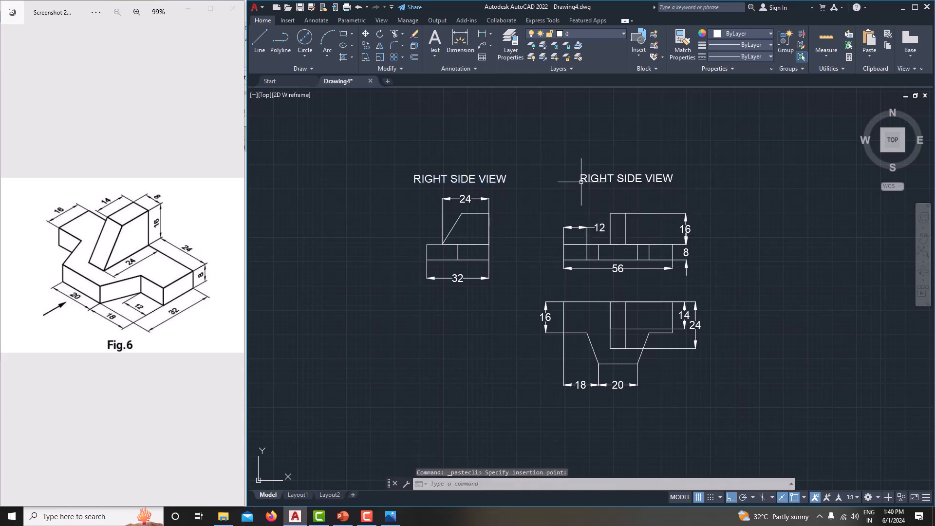
pyautogui.hotkey('ctrl', 'v')
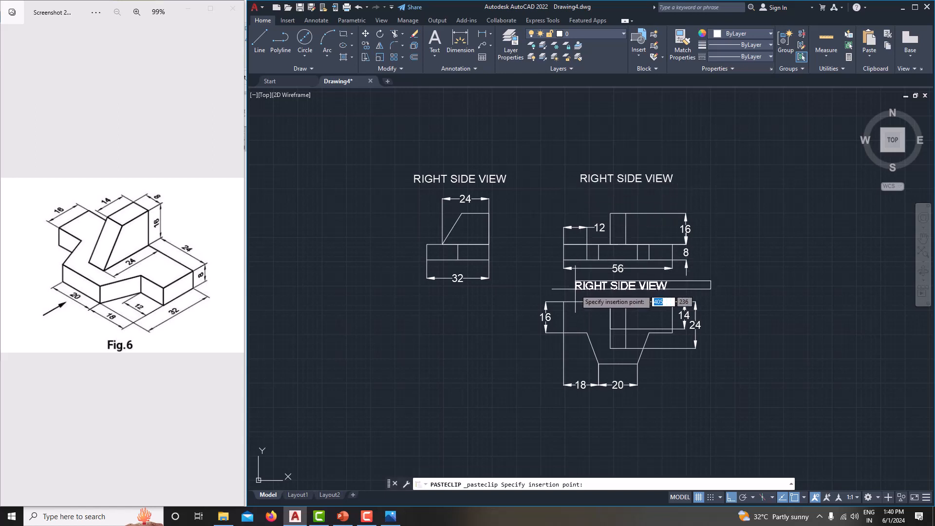
pyautogui.press('Escape')
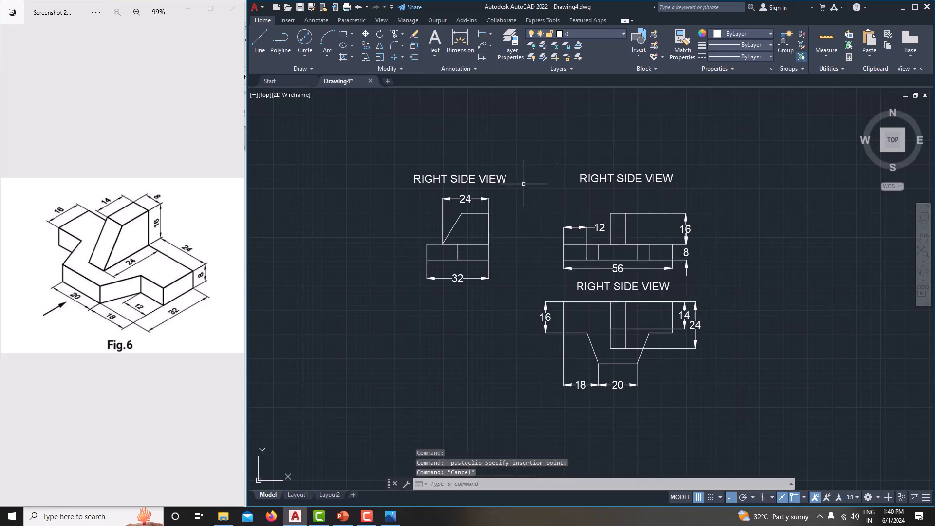
# Step: Change the label copy above the front view to "FRONT VIEW"
pyautogui.doubleClick(636, 178)
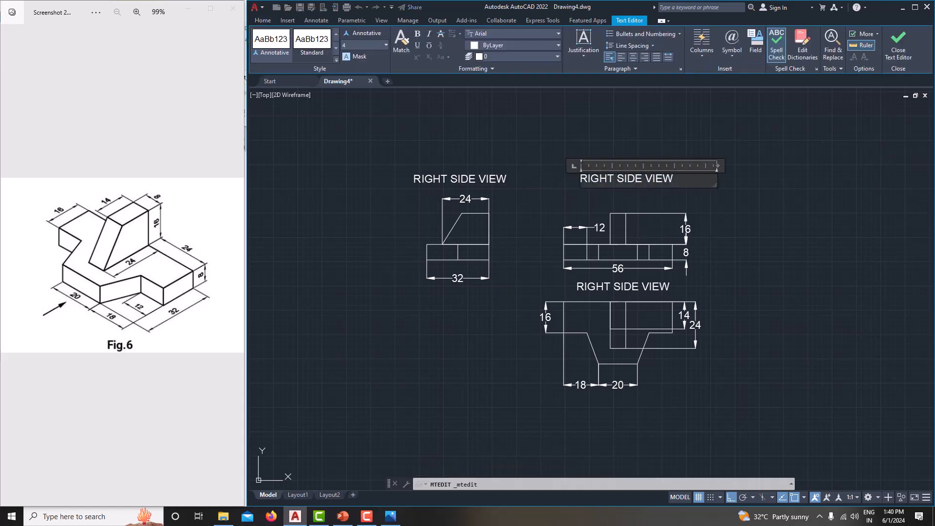
pyautogui.moveTo(644, 179); pyautogui.dragTo(579, 179)
pyautogui.write('FRONT')
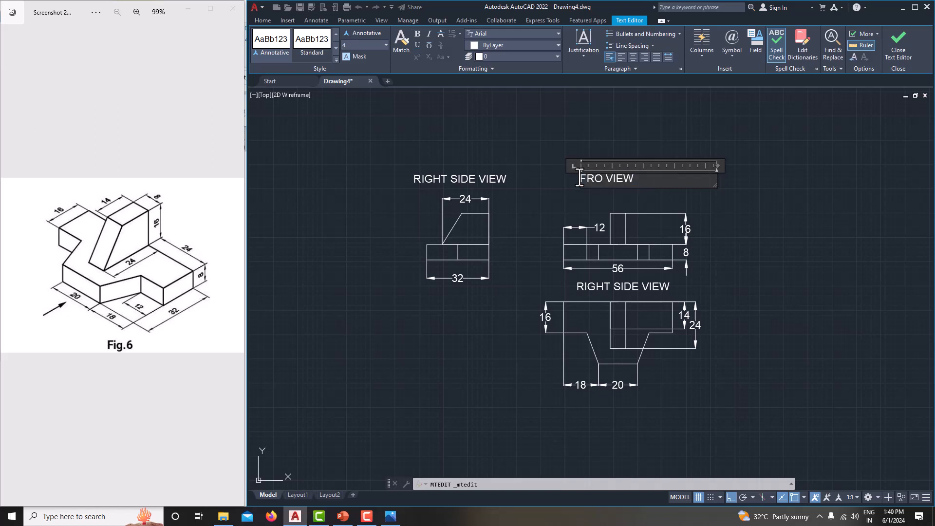
pyautogui.click(578, 205)
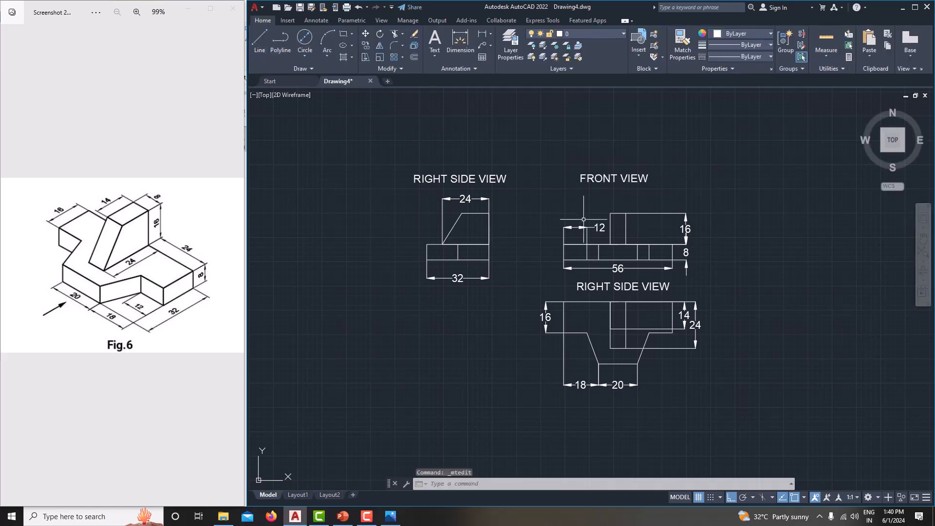
# Step: Change the label copy above the top view to "TOP VIEW"
pyautogui.doubleClick(621, 287)
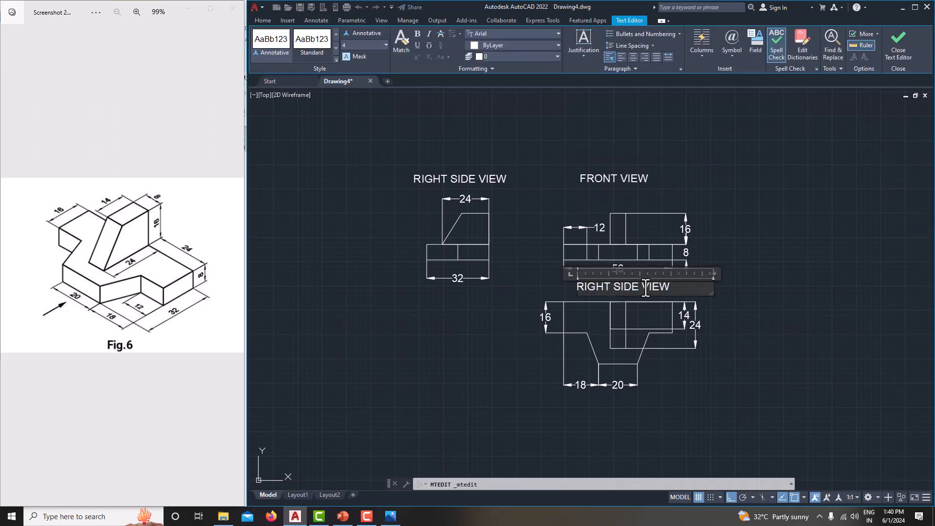
pyautogui.moveTo(638, 286); pyautogui.dragTo(577, 286)
pyautogui.write('TOP')
pyautogui.click(741, 330)
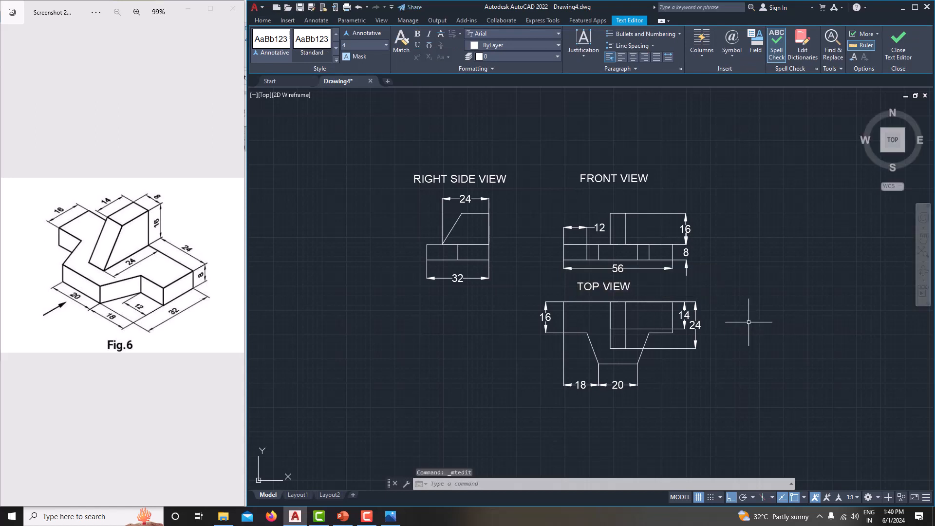
# Step: Move the TOP VIEW label slightly to the right so it is centred above the top view
pyautogui.click(588, 286)
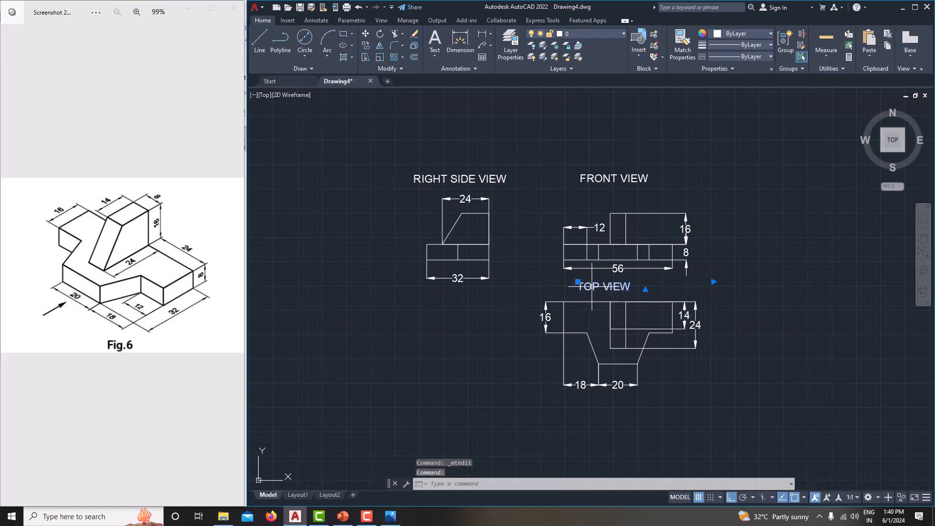
pyautogui.moveTo(593, 285)
pyautogui.mouseDown()
pyautogui.moveTo(624, 286)
pyautogui.moveTo(608, 286)
pyautogui.mouseUp()
pyautogui.click(785, 272)
pyautogui.press('Escape')
pyautogui.press('Escape')
pyautogui.moveTo(785, 272); pyautogui.dragTo(775, 248, button='middle')
pyautogui.moveTo(683, 336); pyautogui.dragTo(685, 349, button='middle')
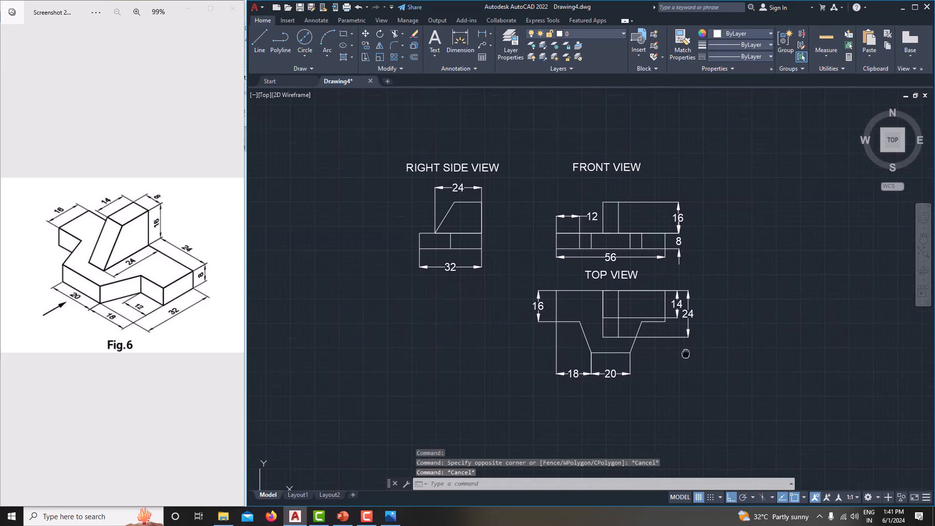